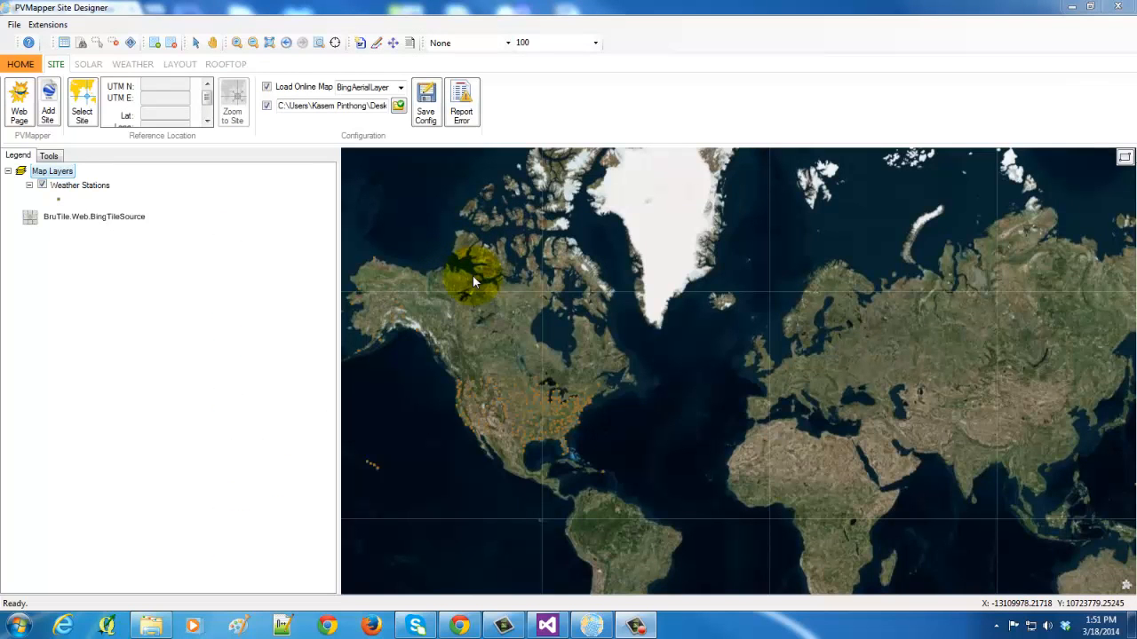
click(400, 87)
click(401, 92)
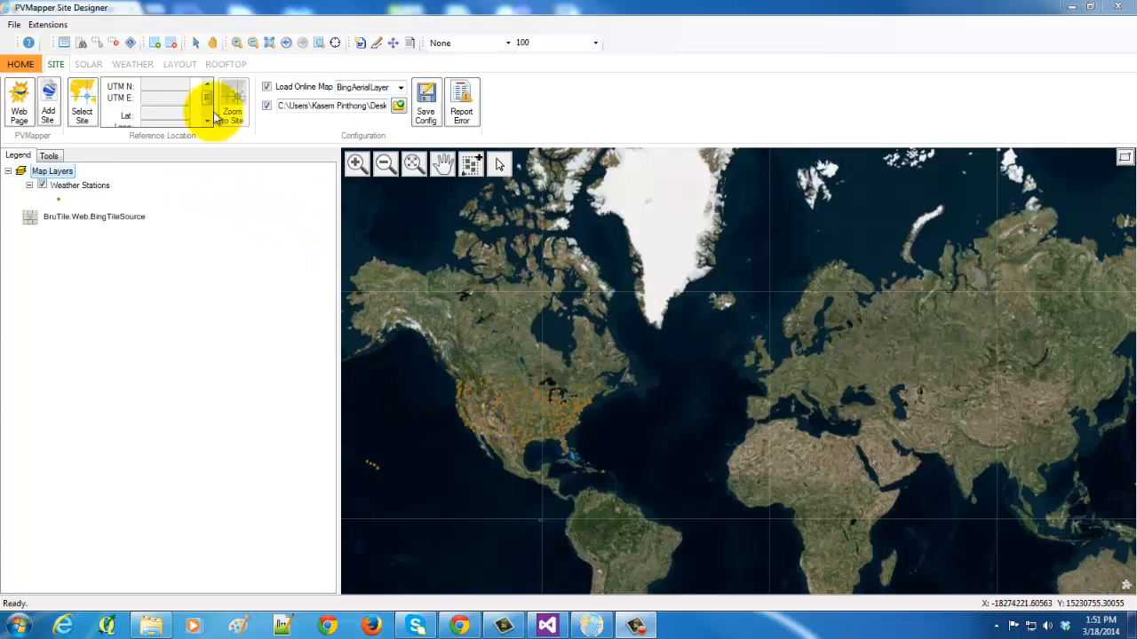
Set the site's reference location in the park just southeast of the school building, above the baseball fields
click(237, 42)
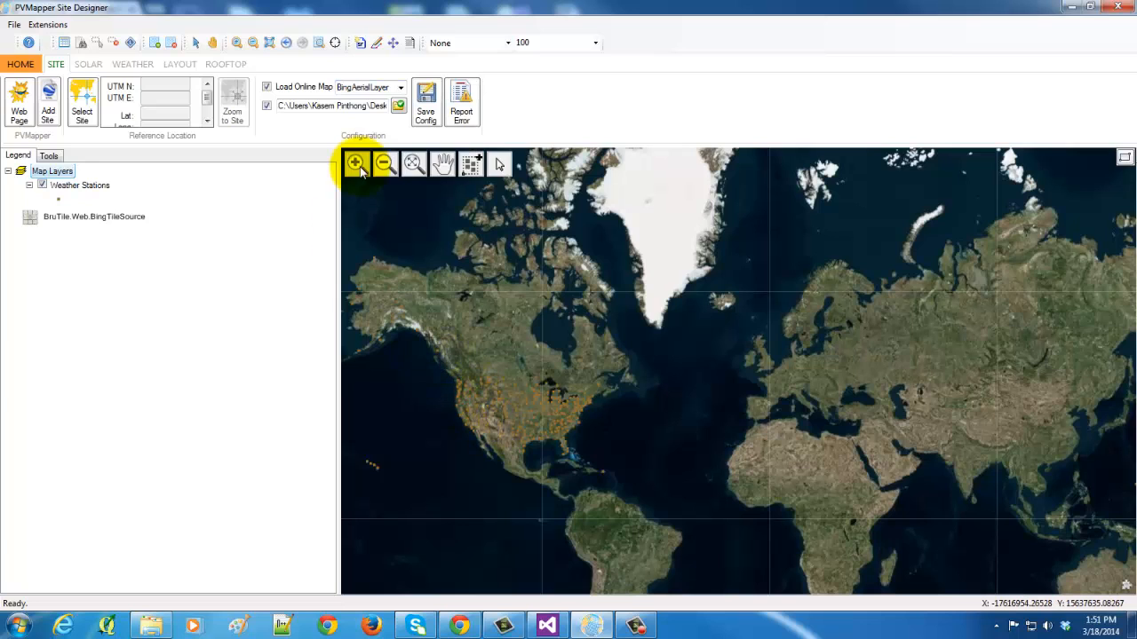
click(359, 167)
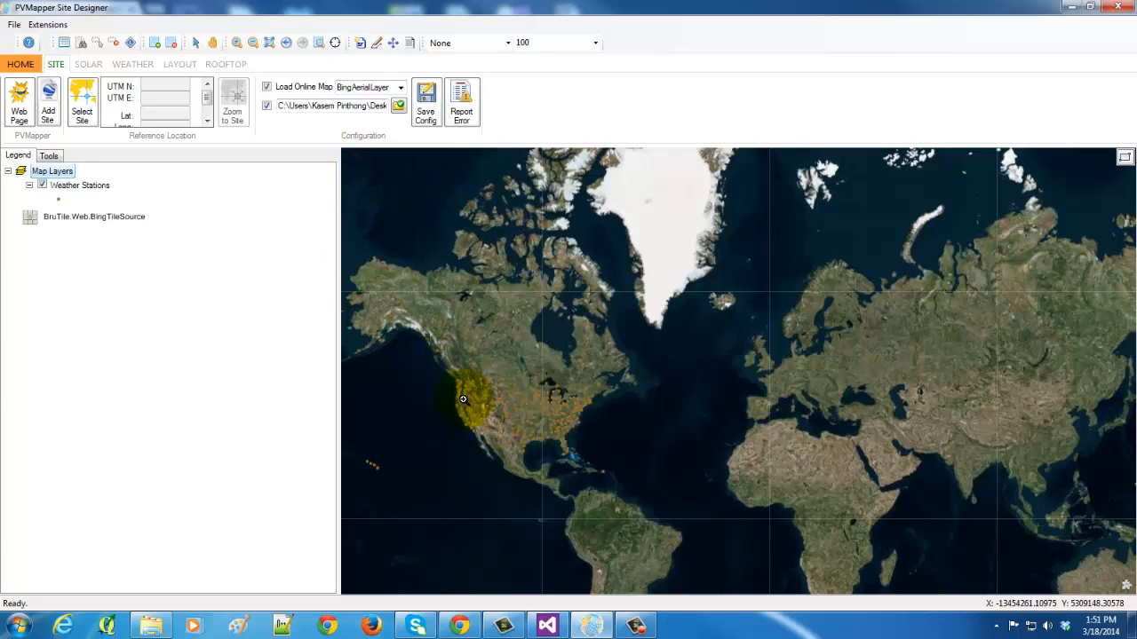
drag(494, 417, 497, 428)
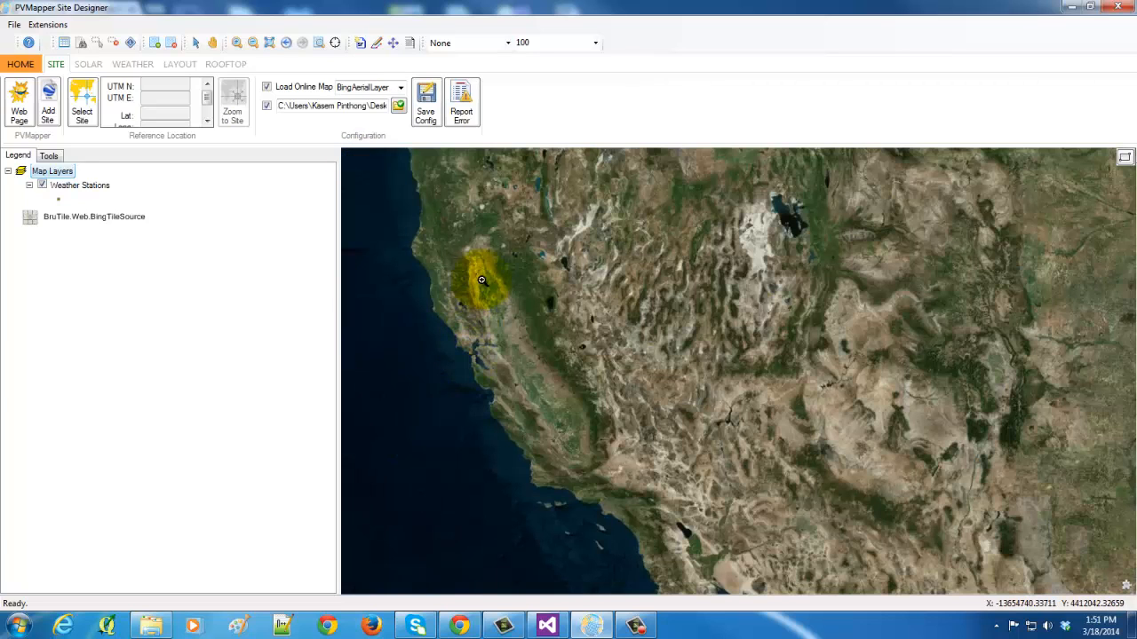
click(816, 257)
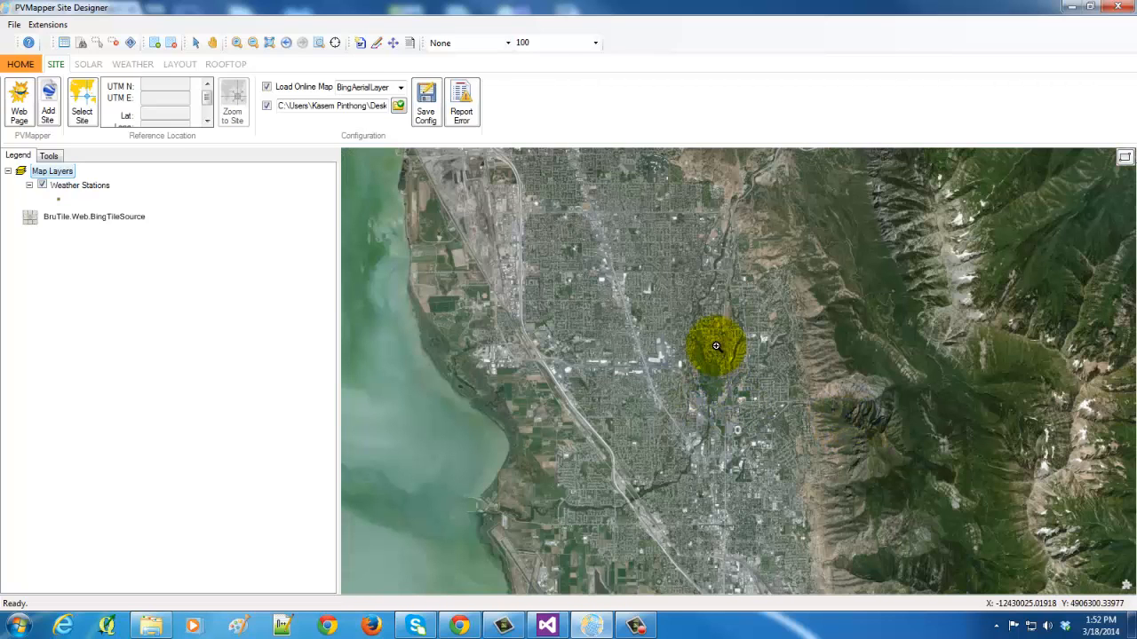
drag(716, 344, 826, 546)
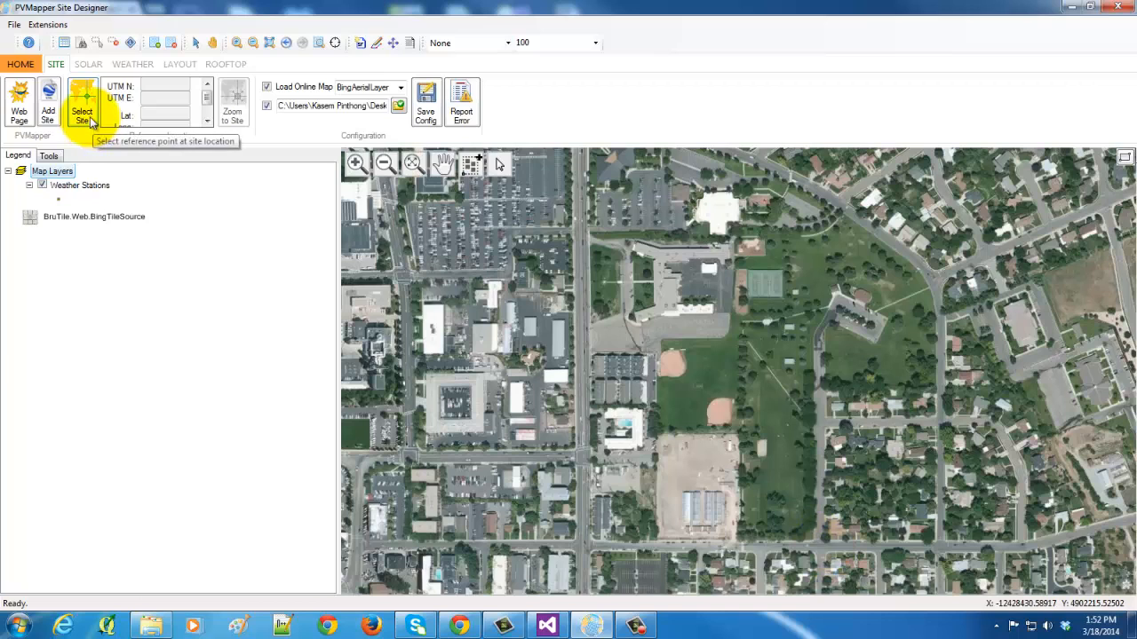
click(82, 105)
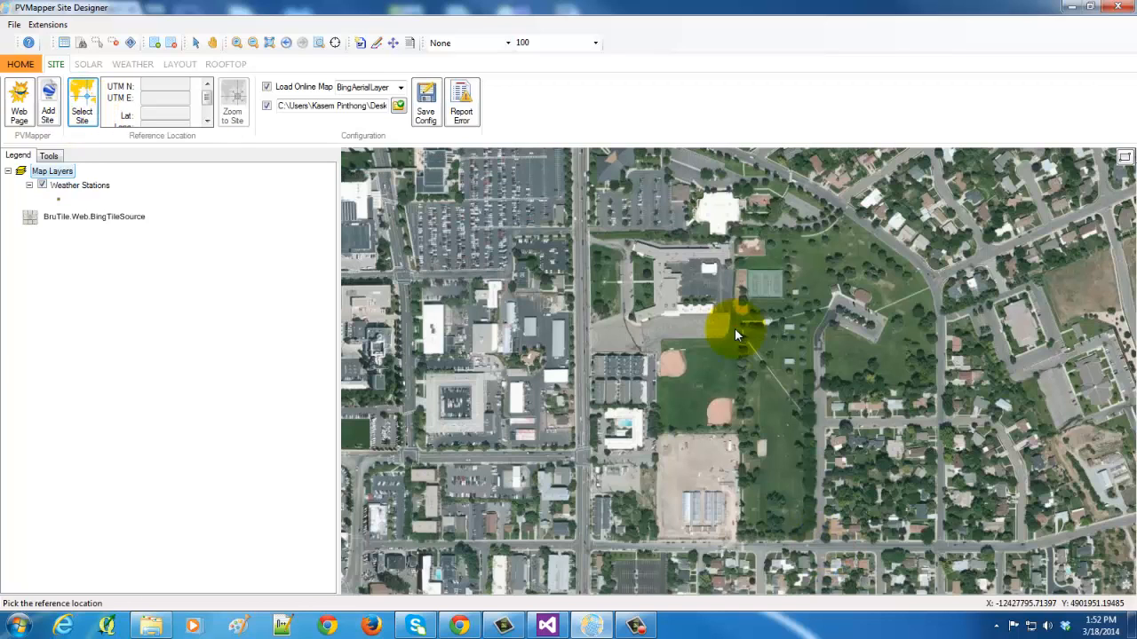
click(787, 433)
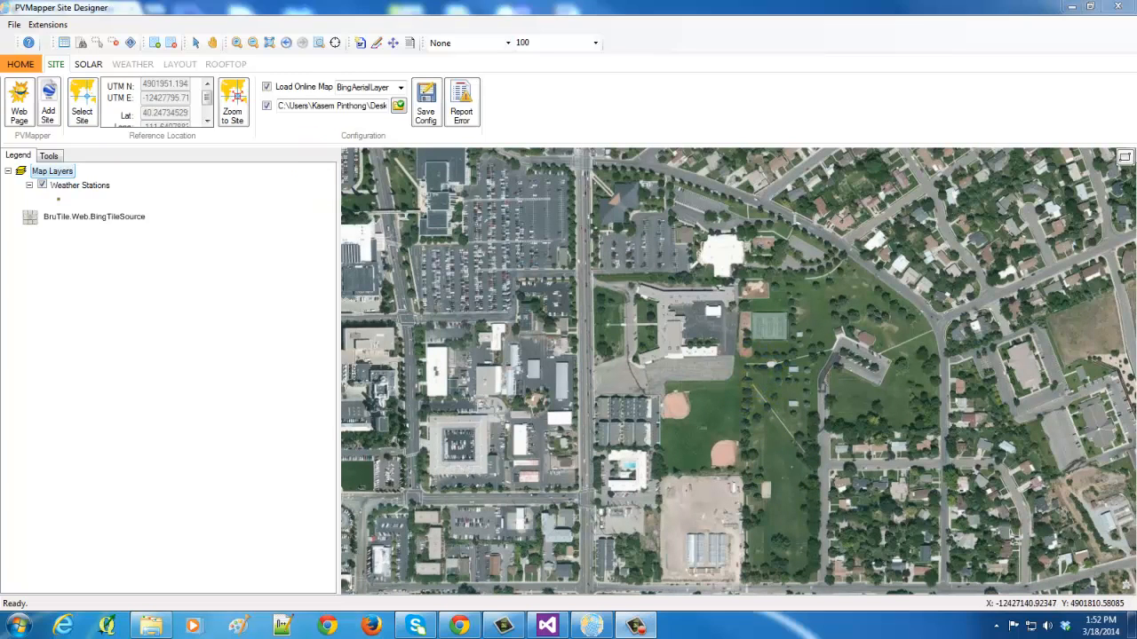
Review the reference location's coordinates and zoom the map to the site
drag(205, 97, 208, 113)
scroll(206, 112, up, 2)
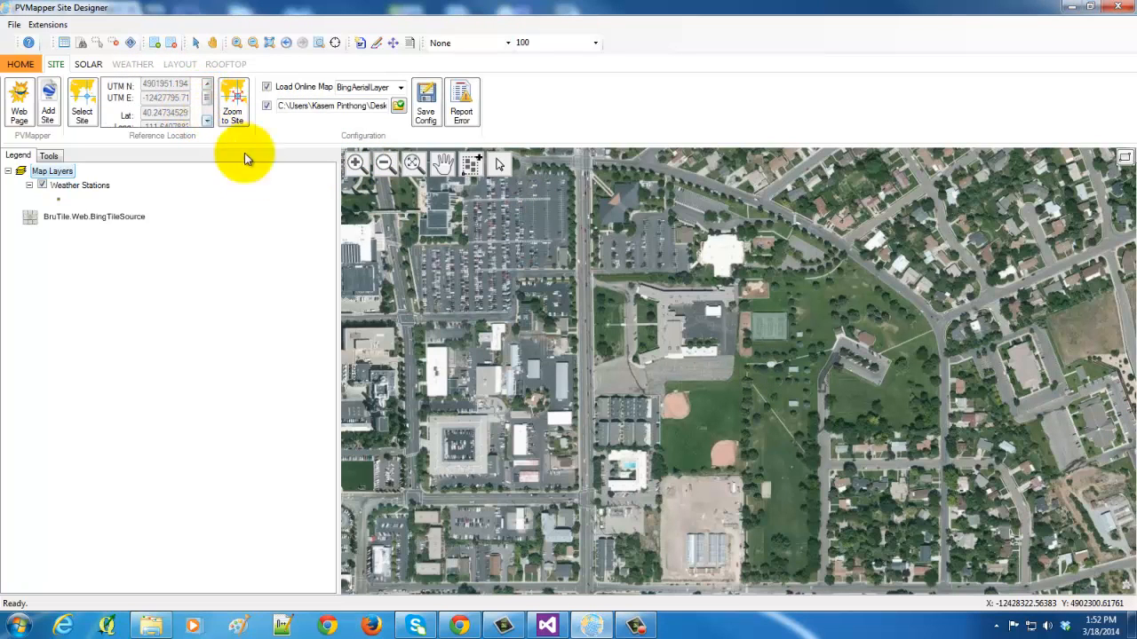
click(233, 107)
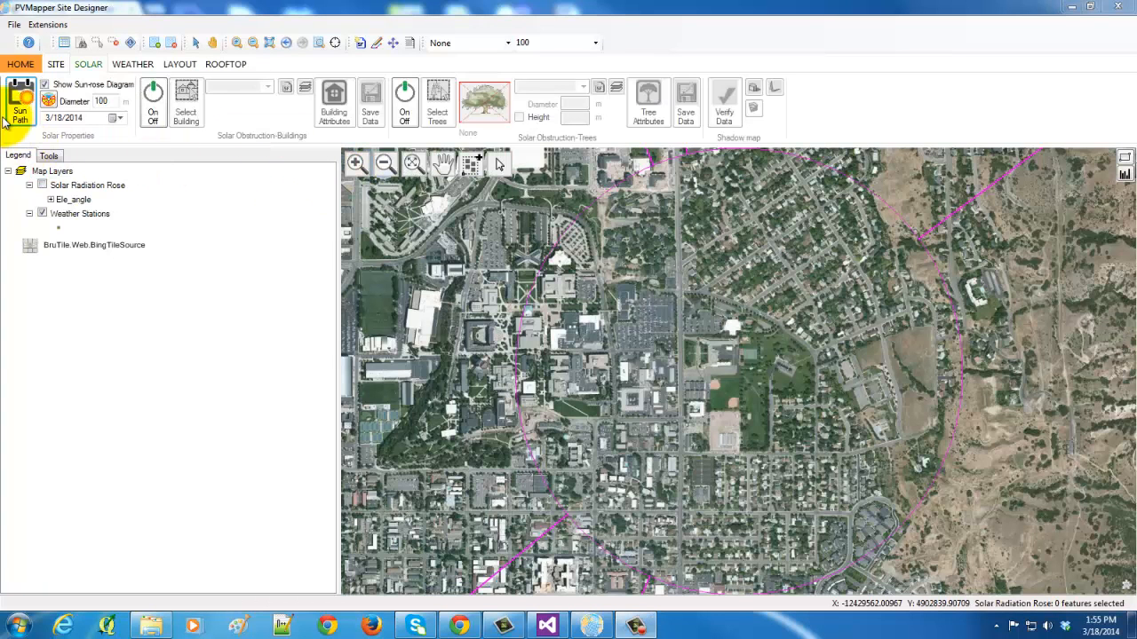
Examine the full sun rose table in the sun path properties, including the high-angle classes and totals
click(21, 112)
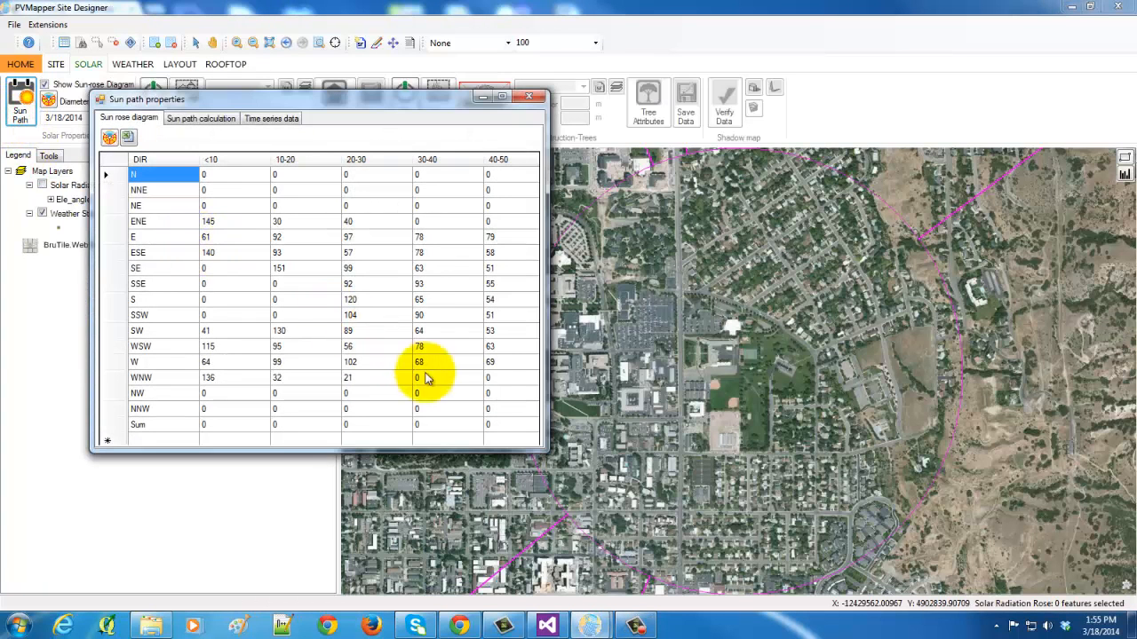
drag(544, 451, 900, 466)
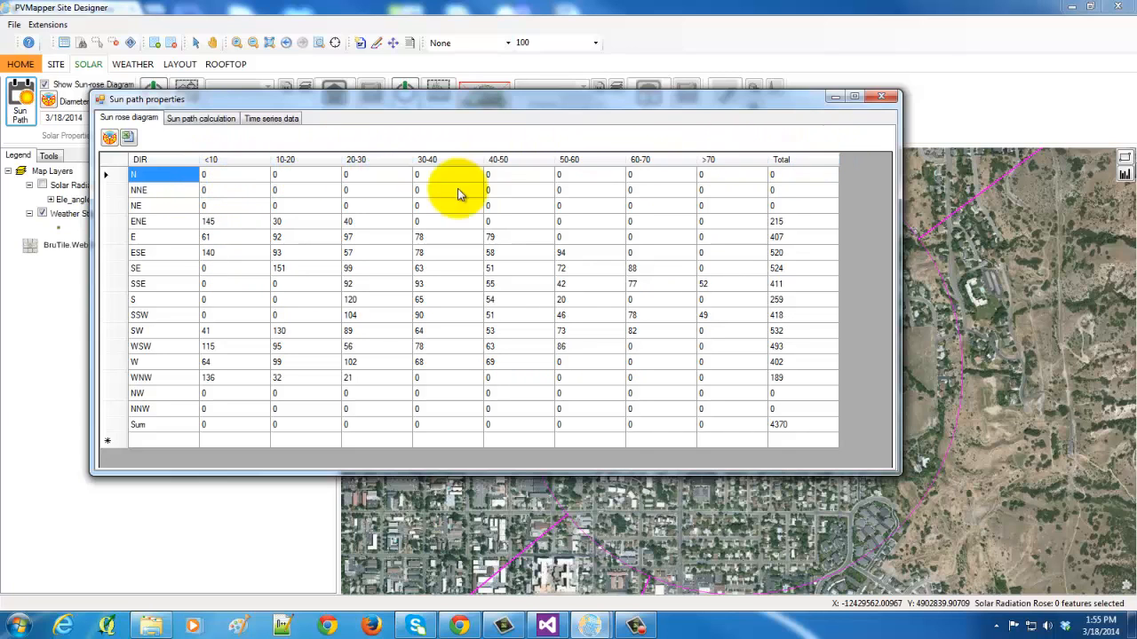
click(879, 96)
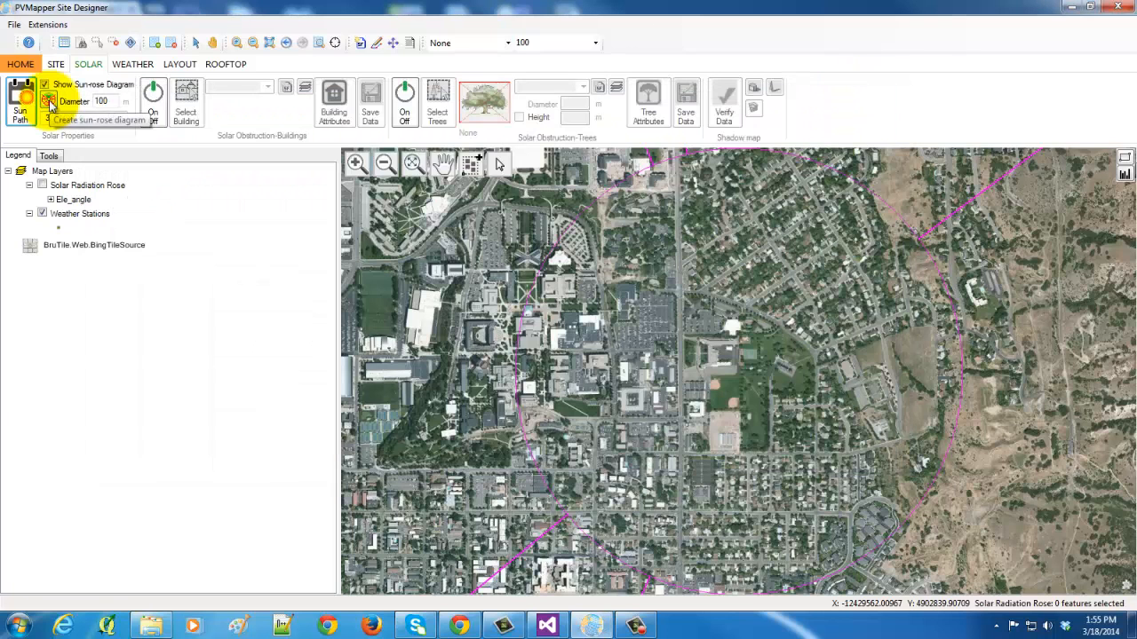
Create the sun-rose diagram to inspect its elevation-angle classes, and hide the Solar Radiation Rose layer
click(49, 102)
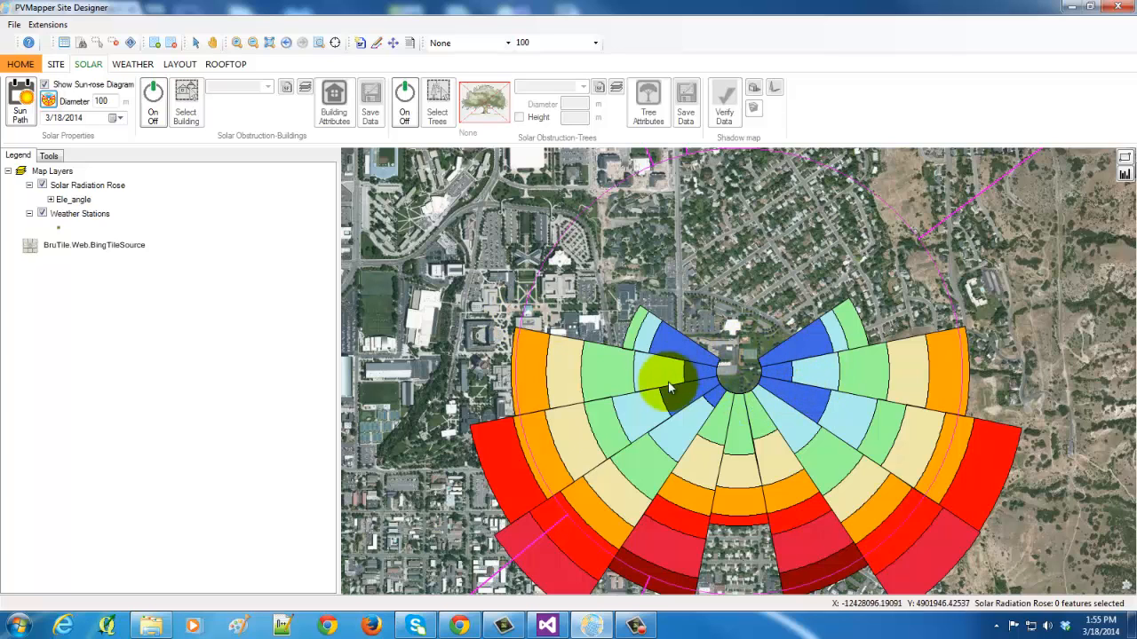
click(51, 198)
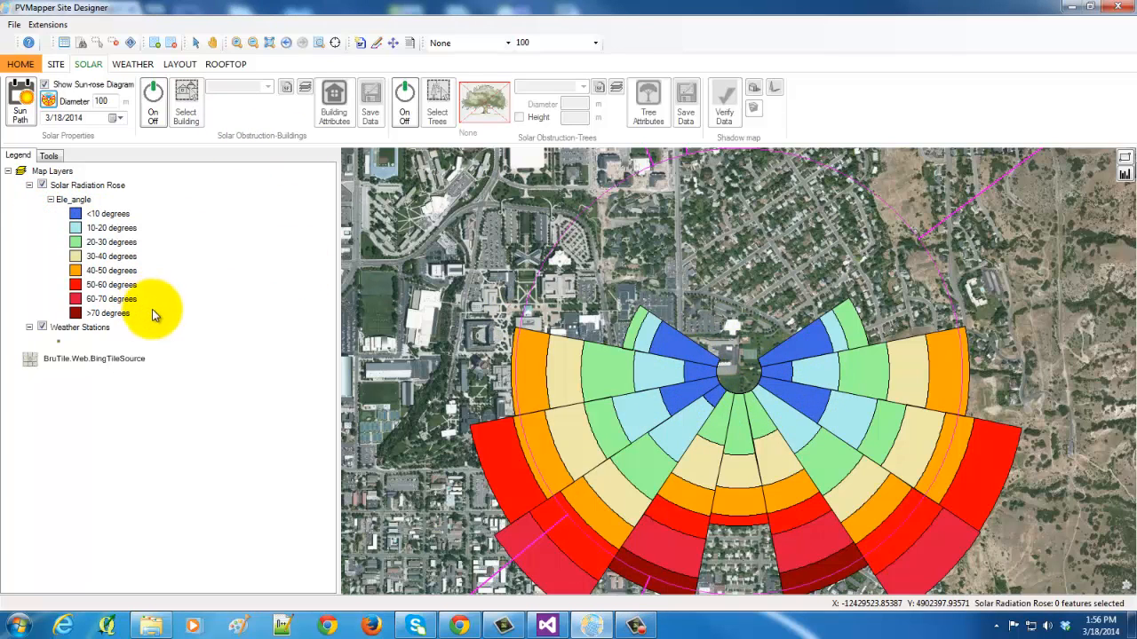
click(51, 199)
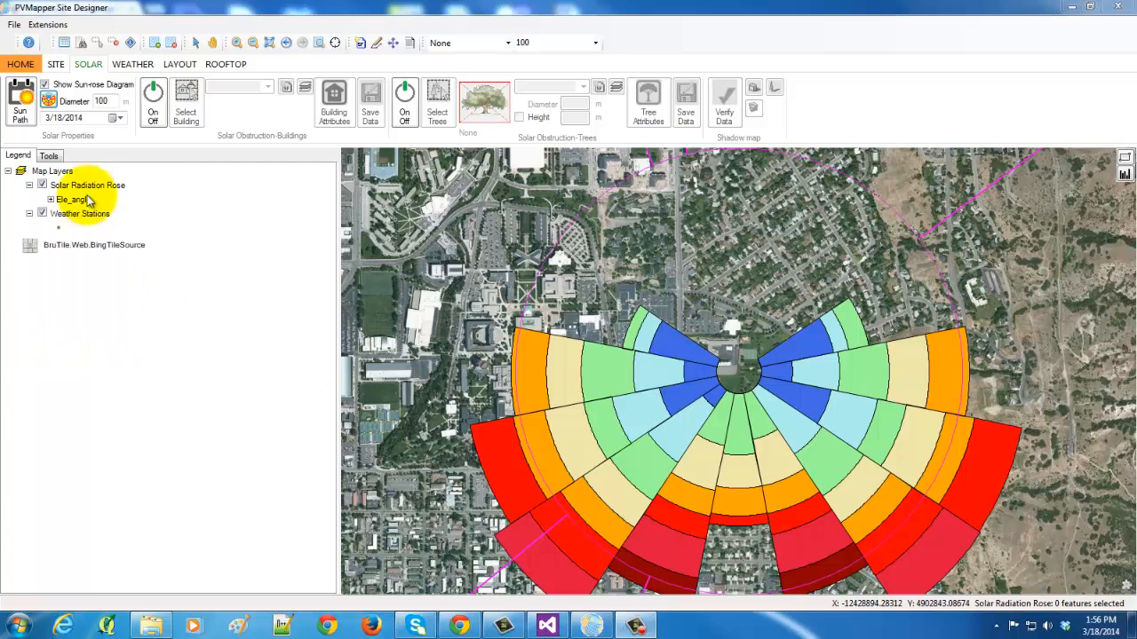
click(42, 184)
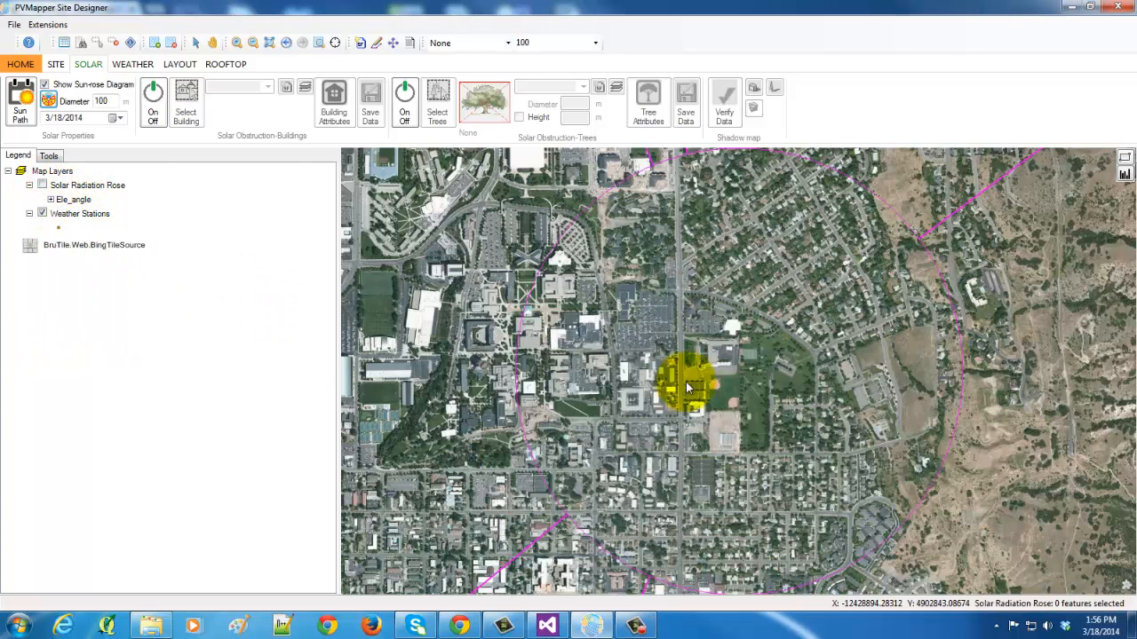
Turn on building solar obstructions and create a Building layer for them
drag(717, 373, 787, 434)
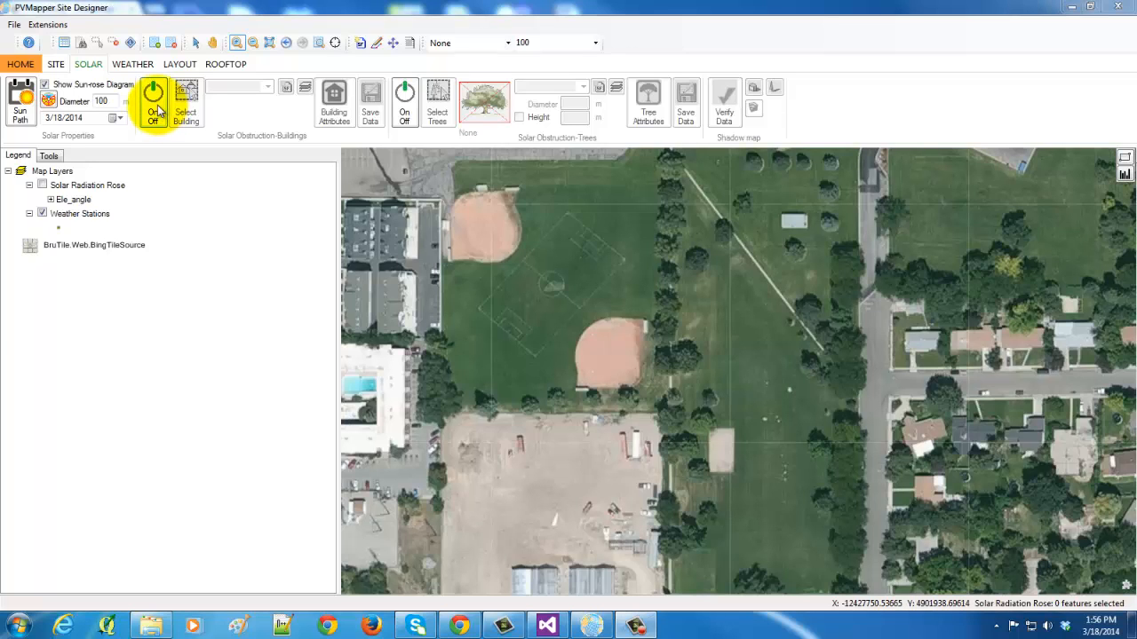
click(157, 110)
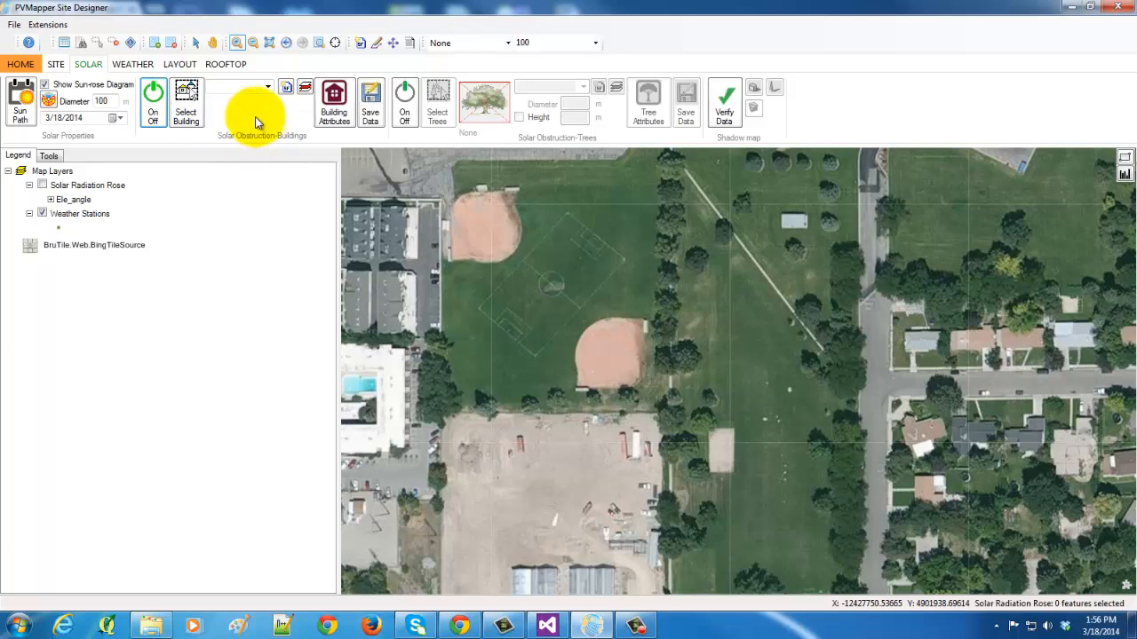
click(286, 87)
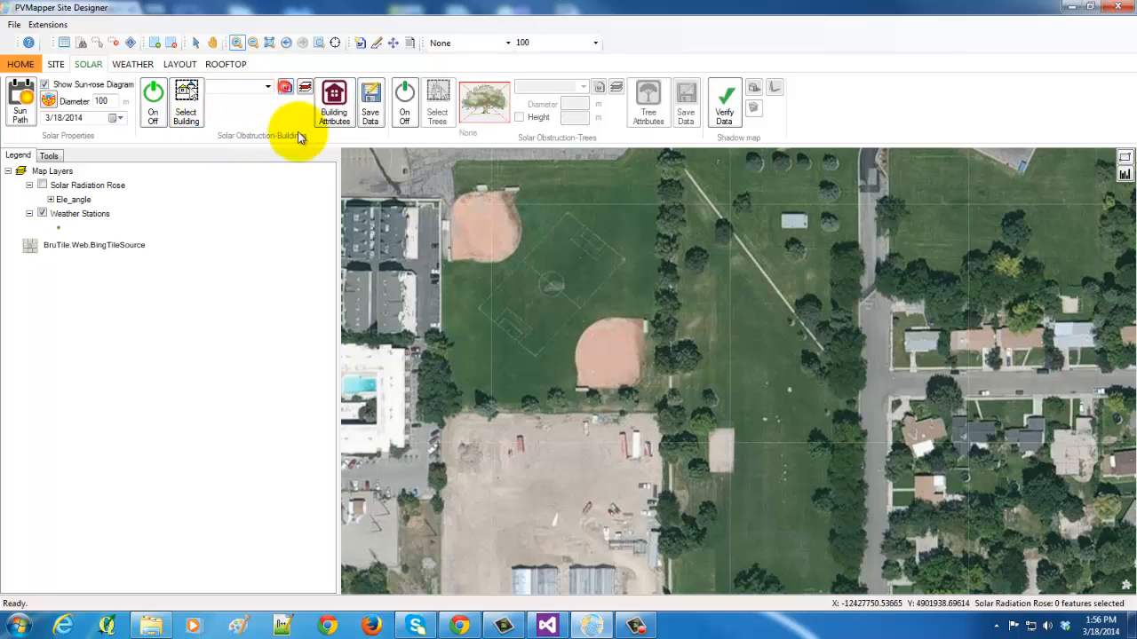
click(304, 89)
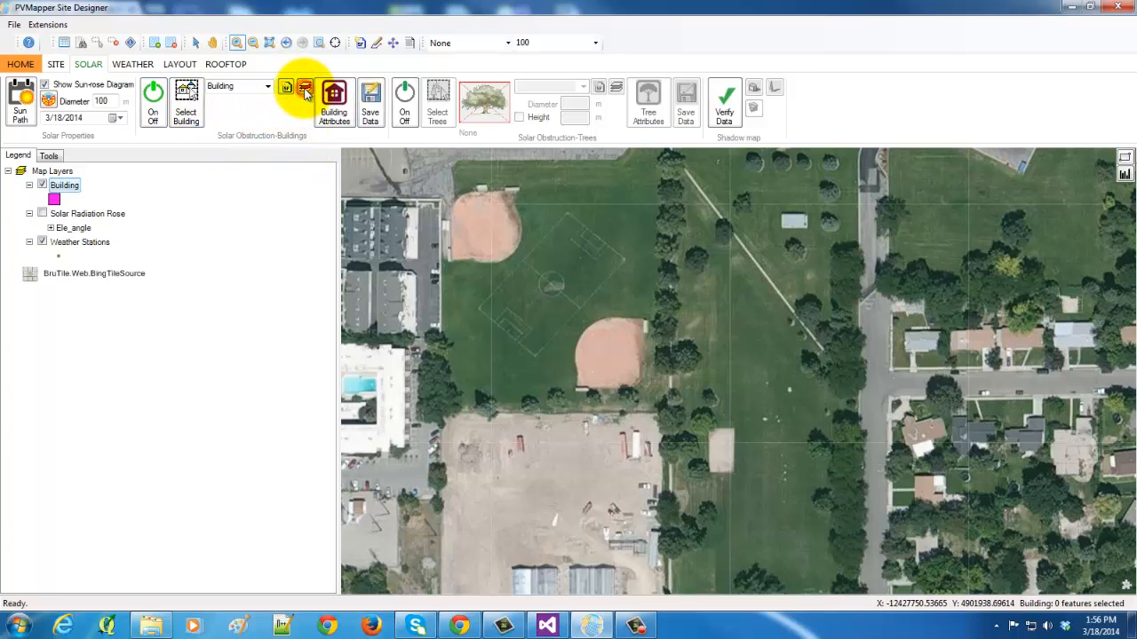
Digitize the small rectangular shelter roof east of the diagonal path as a building polygon
click(309, 63)
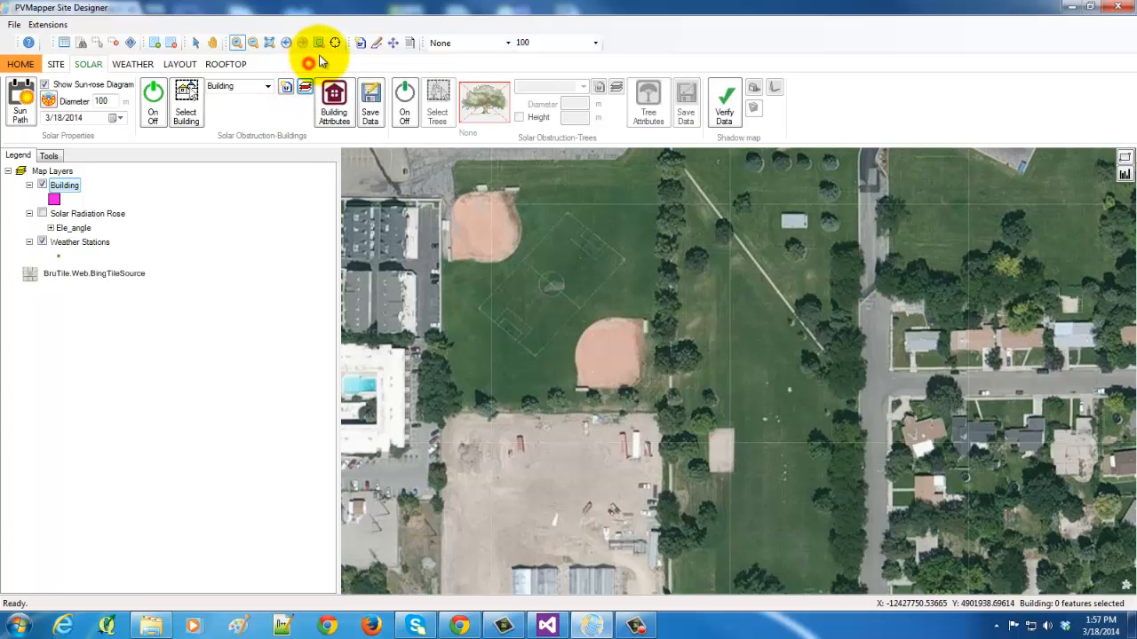
click(372, 44)
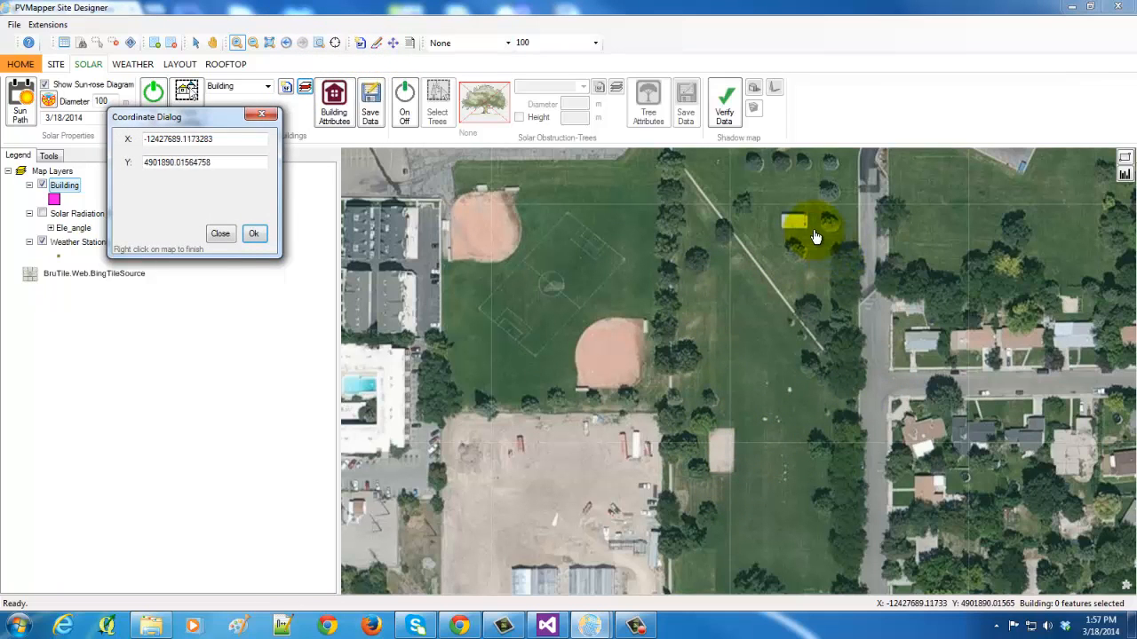
click(781, 217)
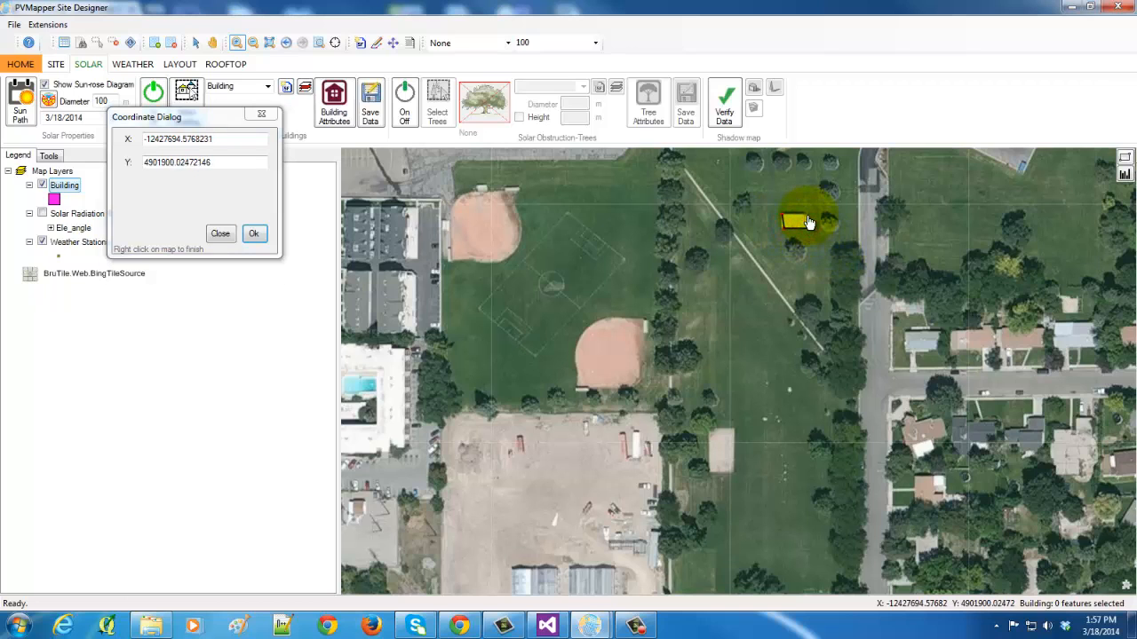
right_click(821, 224)
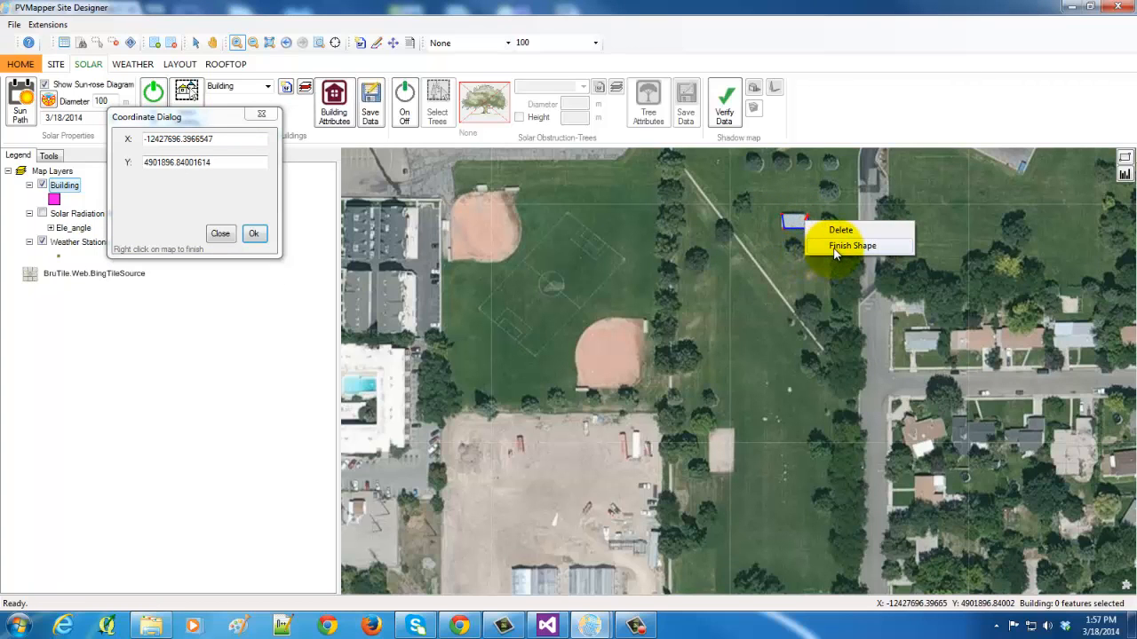
click(835, 247)
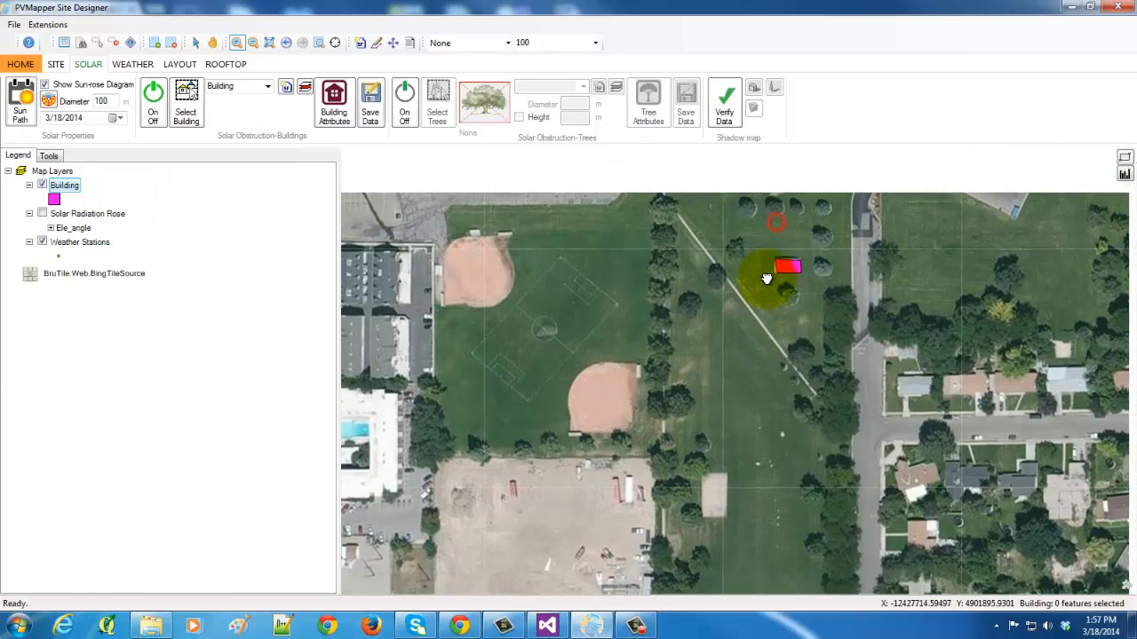
Digitize the second rectangular shelter, directly north of the first building, as a building polygon
drag(773, 271, 777, 373)
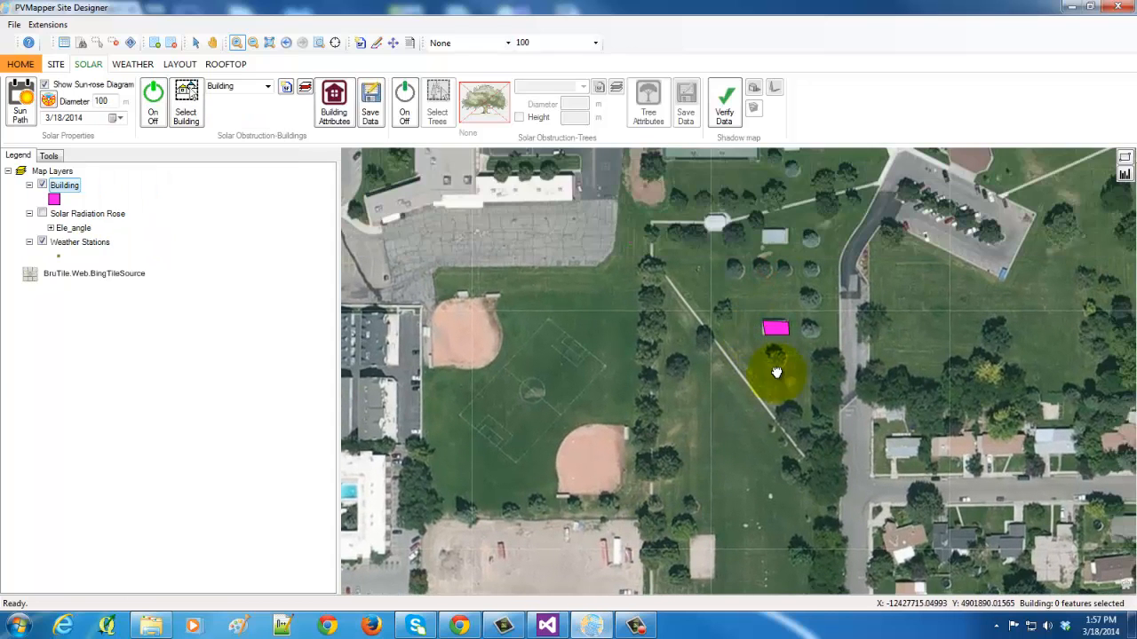
click(764, 229)
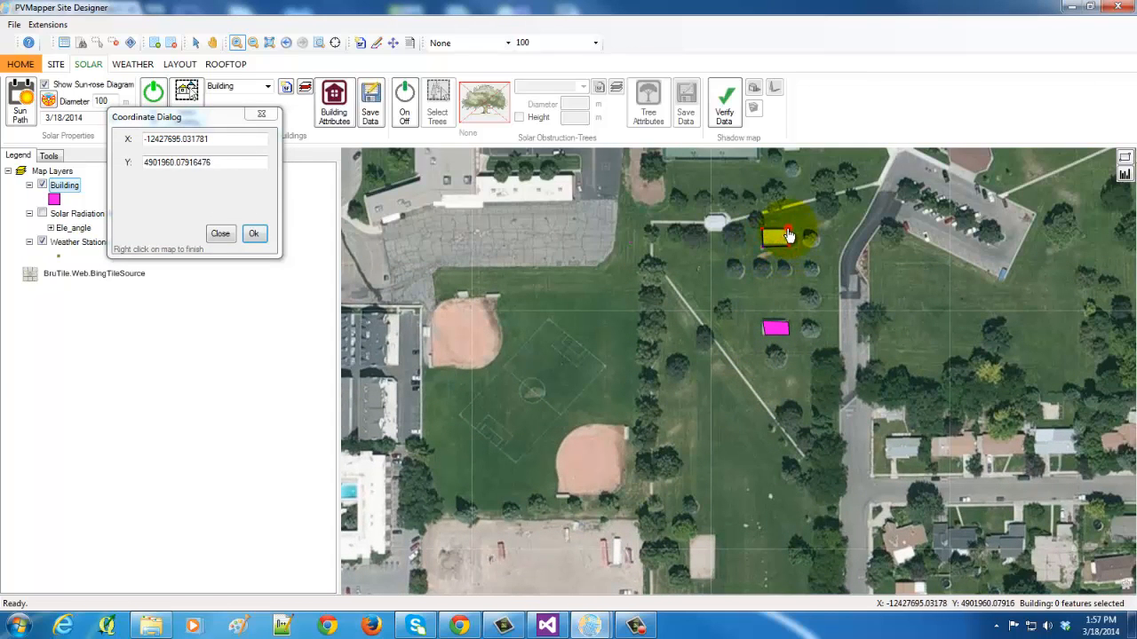
right_click(788, 234)
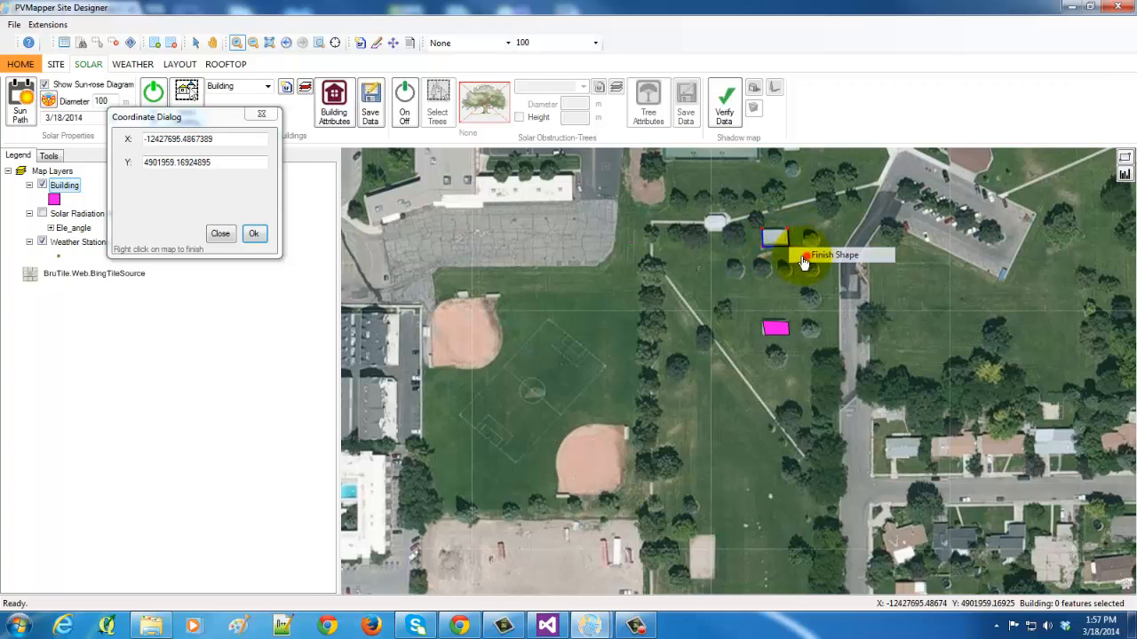
click(806, 255)
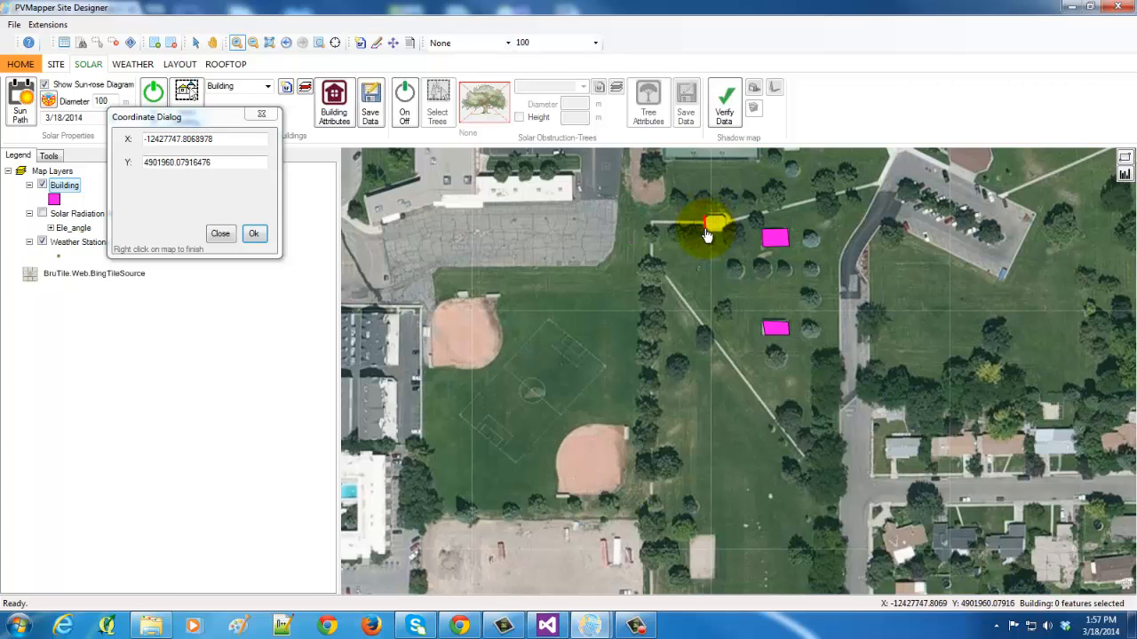
Digitize the shelter on the footpath west of the second building as a third polygon and finish drawing
click(705, 229)
right_click(711, 219)
click(730, 242)
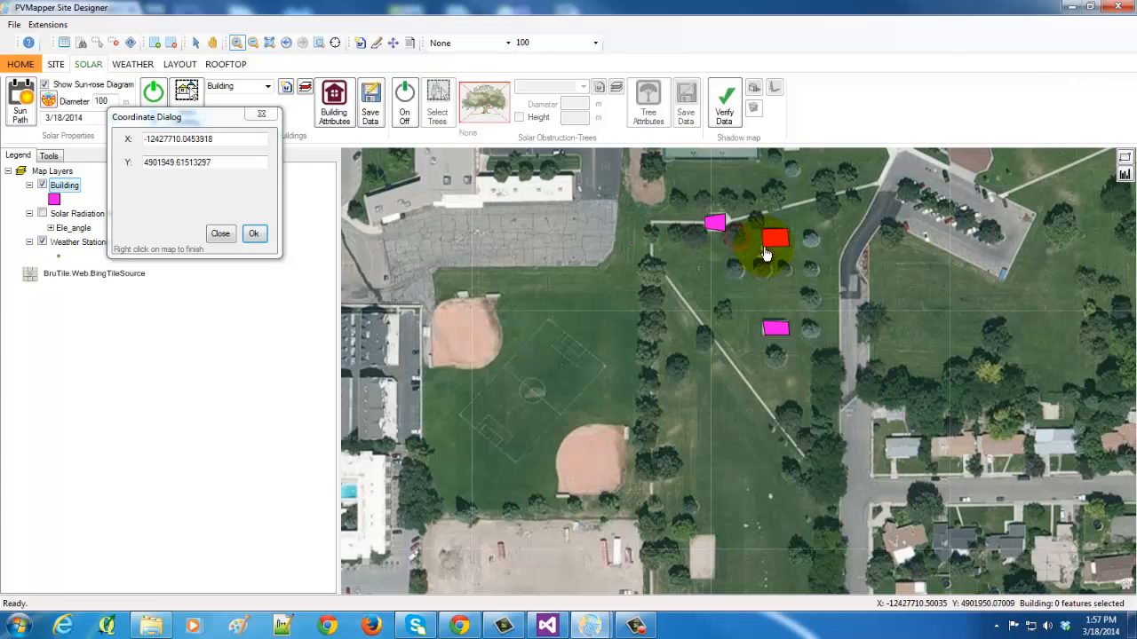
click(253, 235)
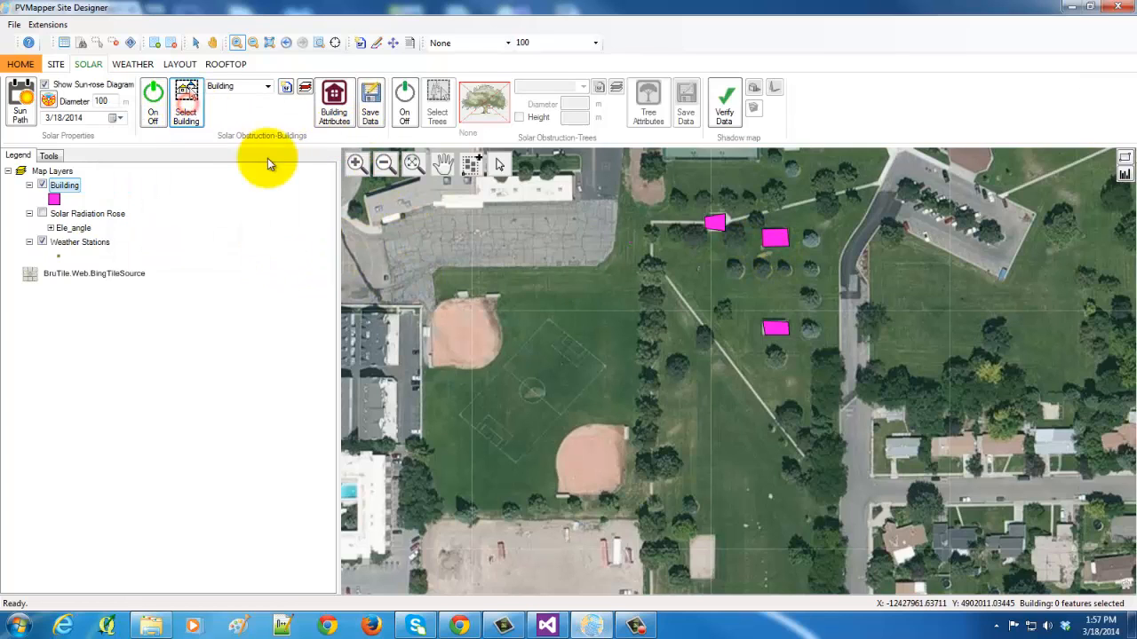
Select all three building polygons, assign them a height of 10 m, and save the building data
click(187, 105)
drag(688, 197, 788, 342)
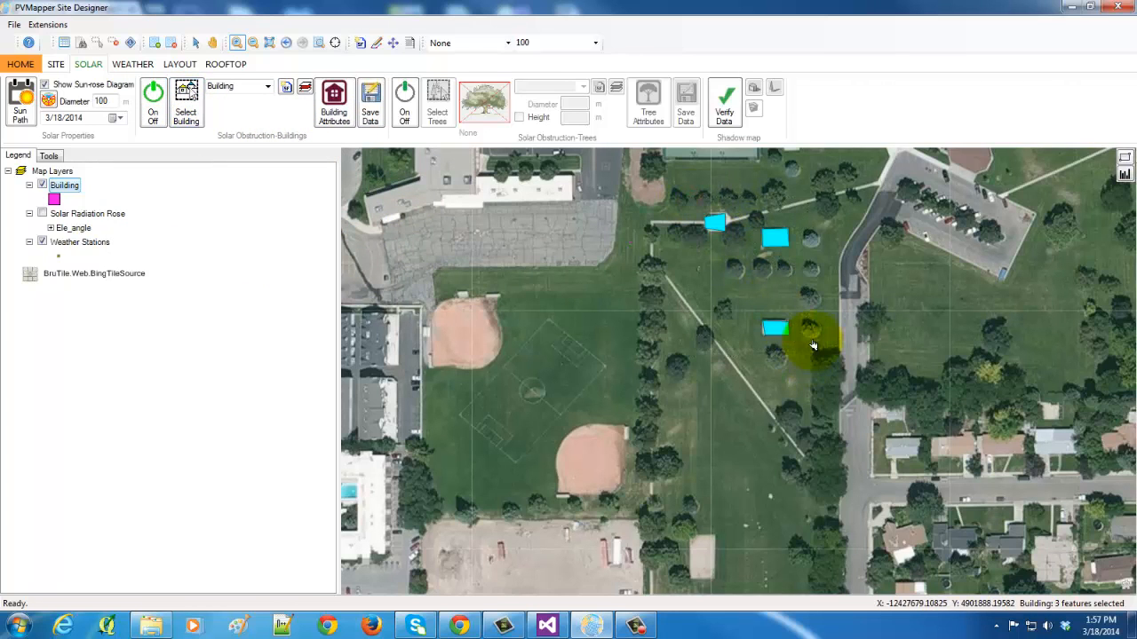
click(334, 105)
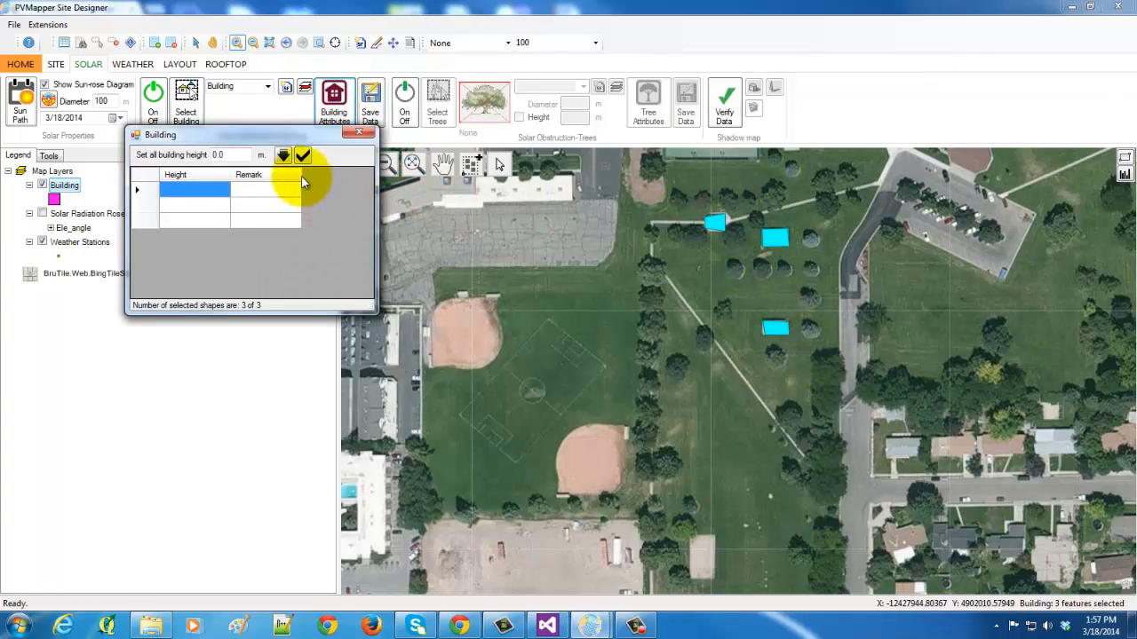
double_click(236, 155)
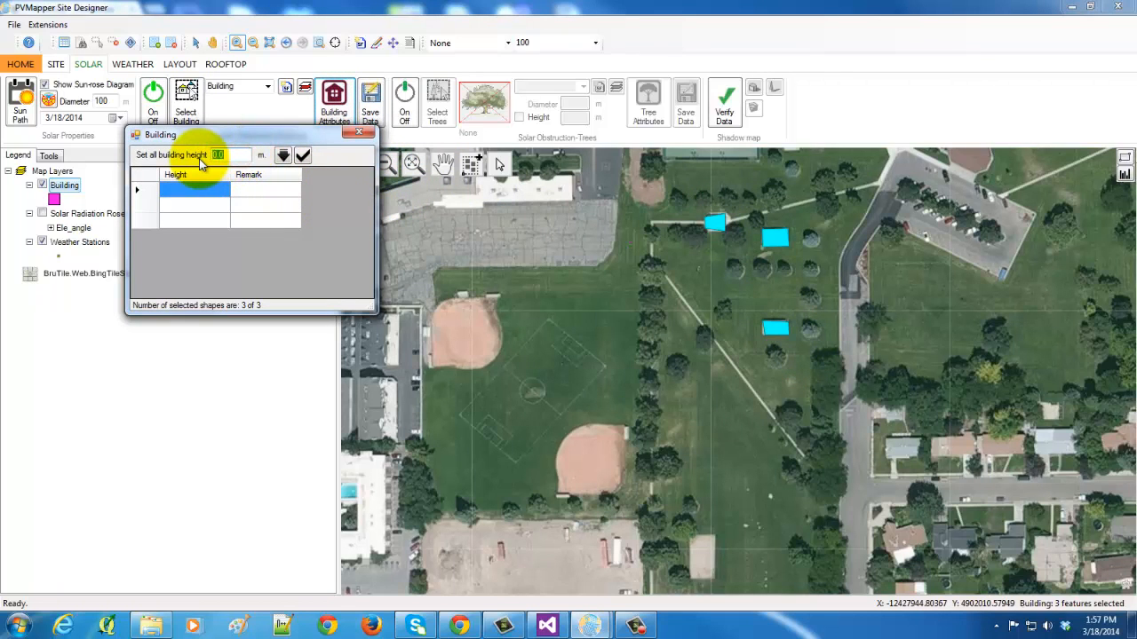
click(282, 156)
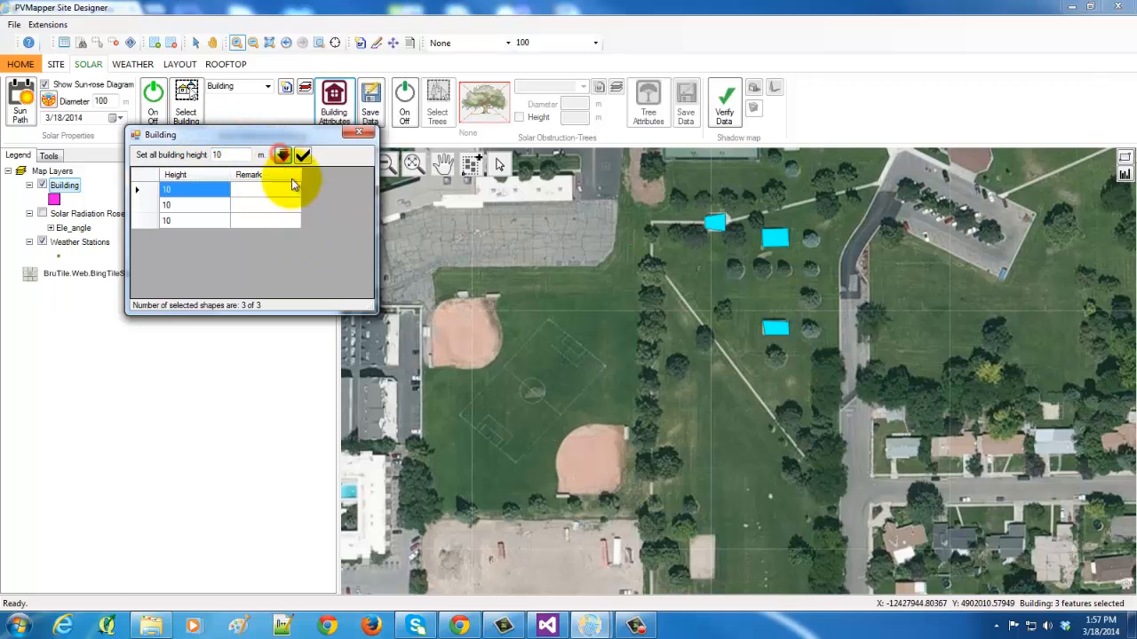
click(303, 156)
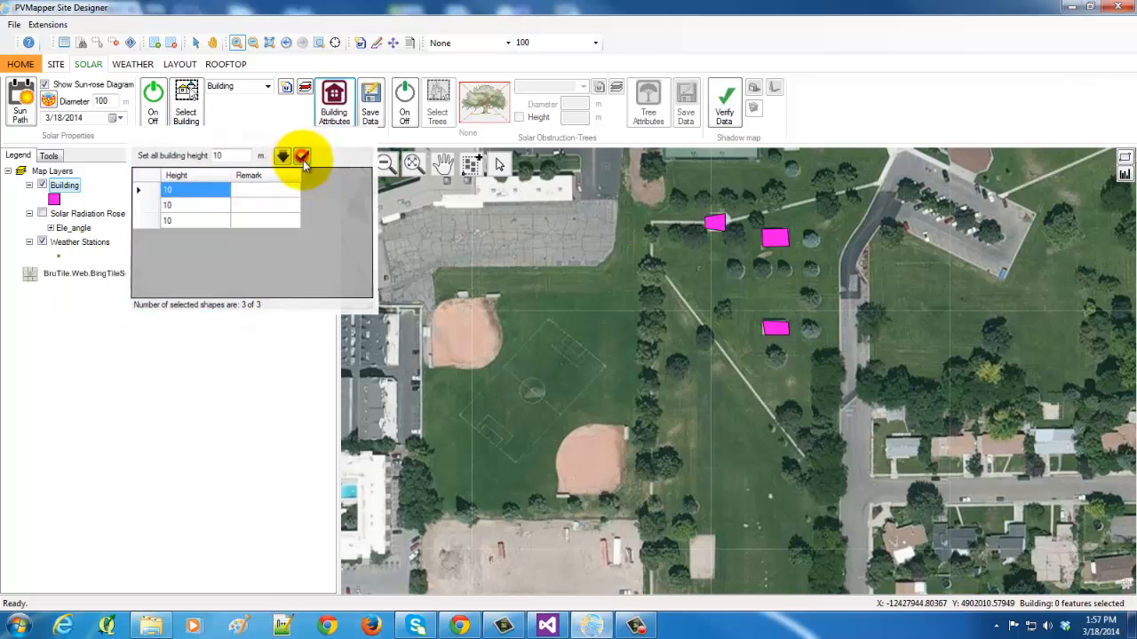
click(371, 108)
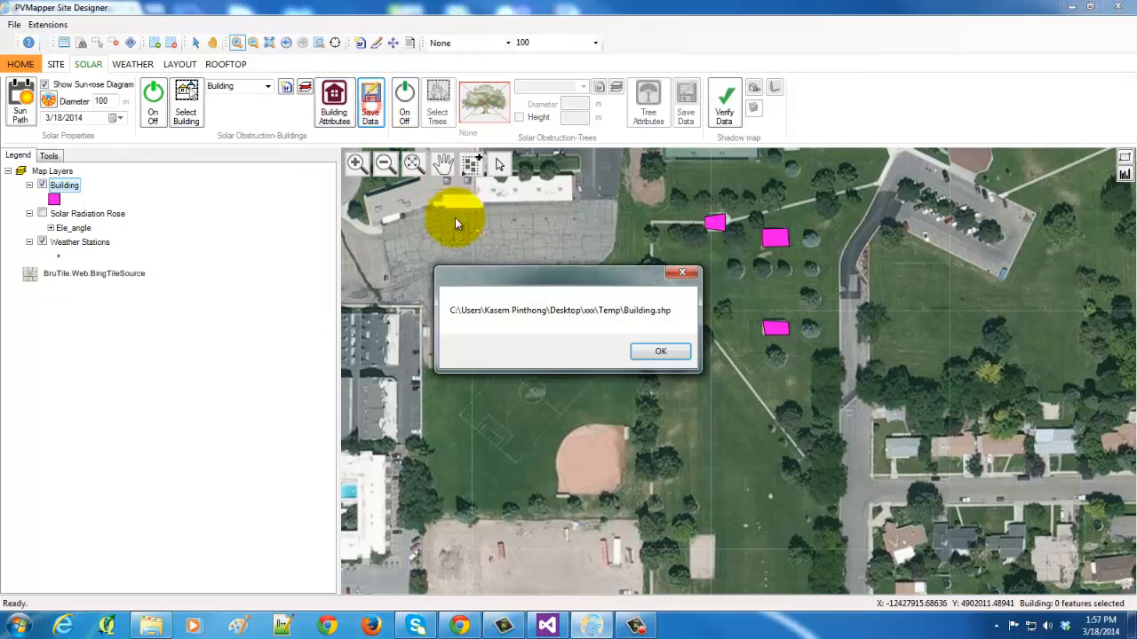
click(657, 354)
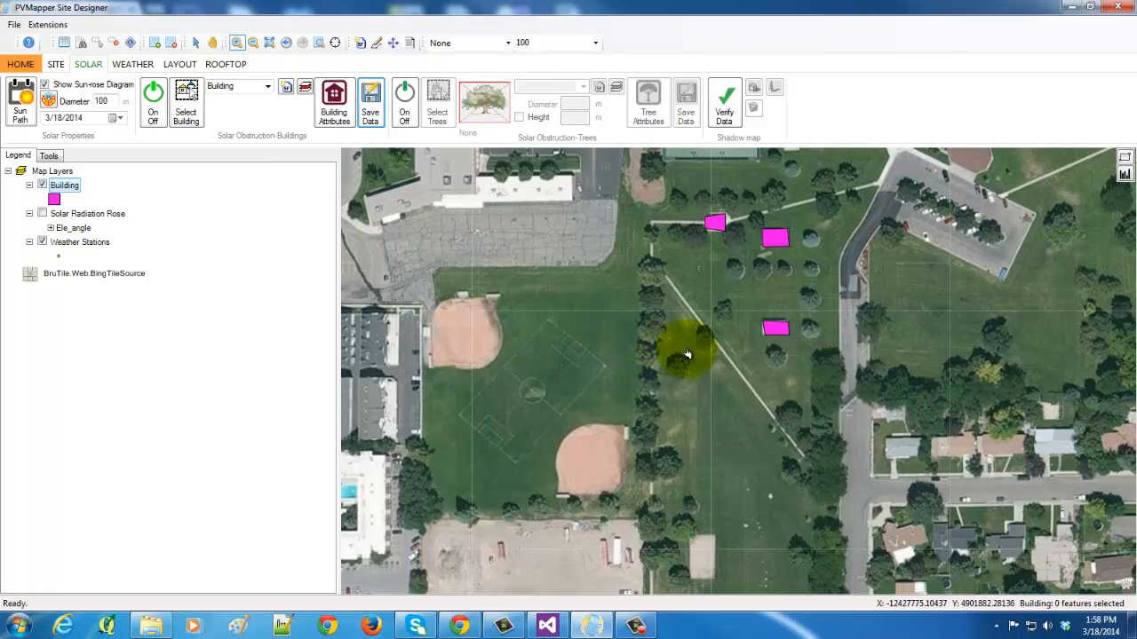
Verify the obstruction data and create the building shadow map
click(729, 115)
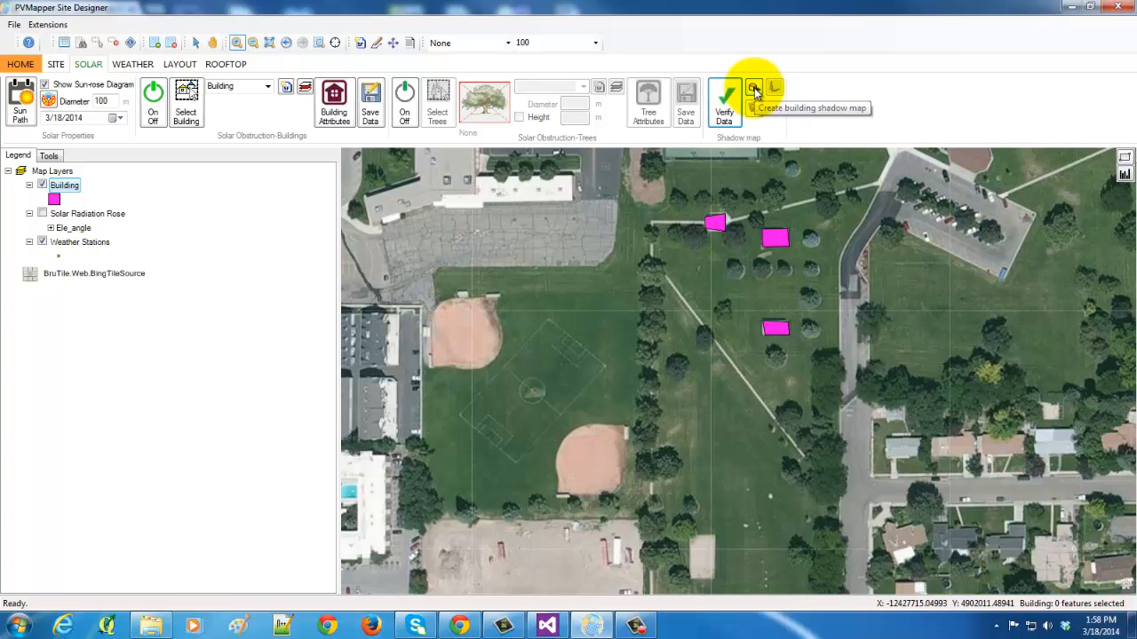
click(754, 89)
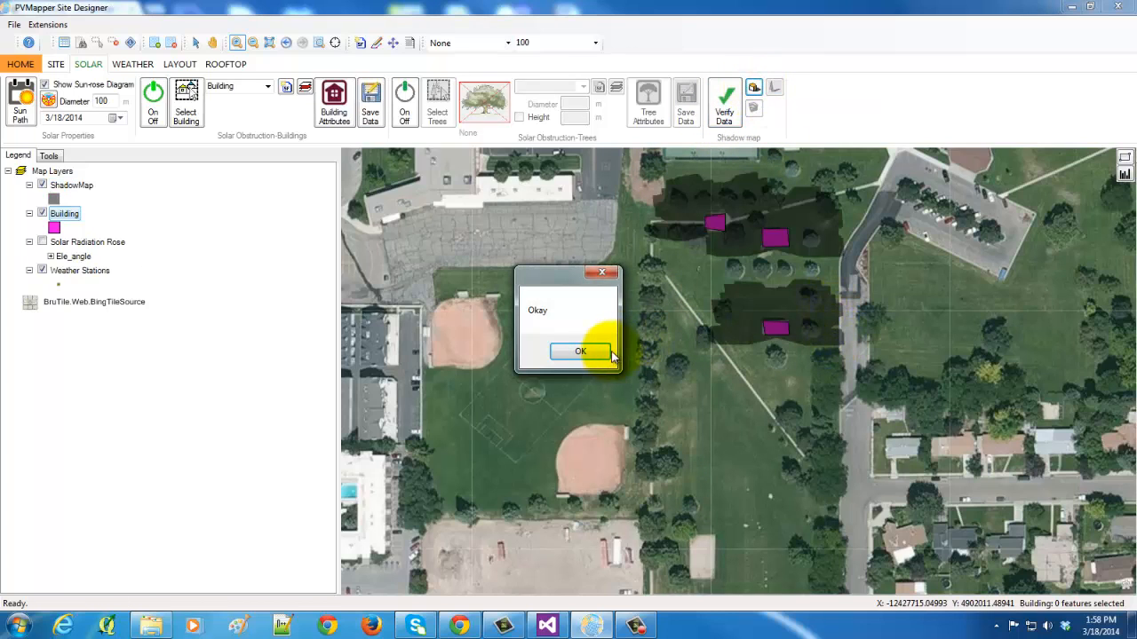
click(580, 353)
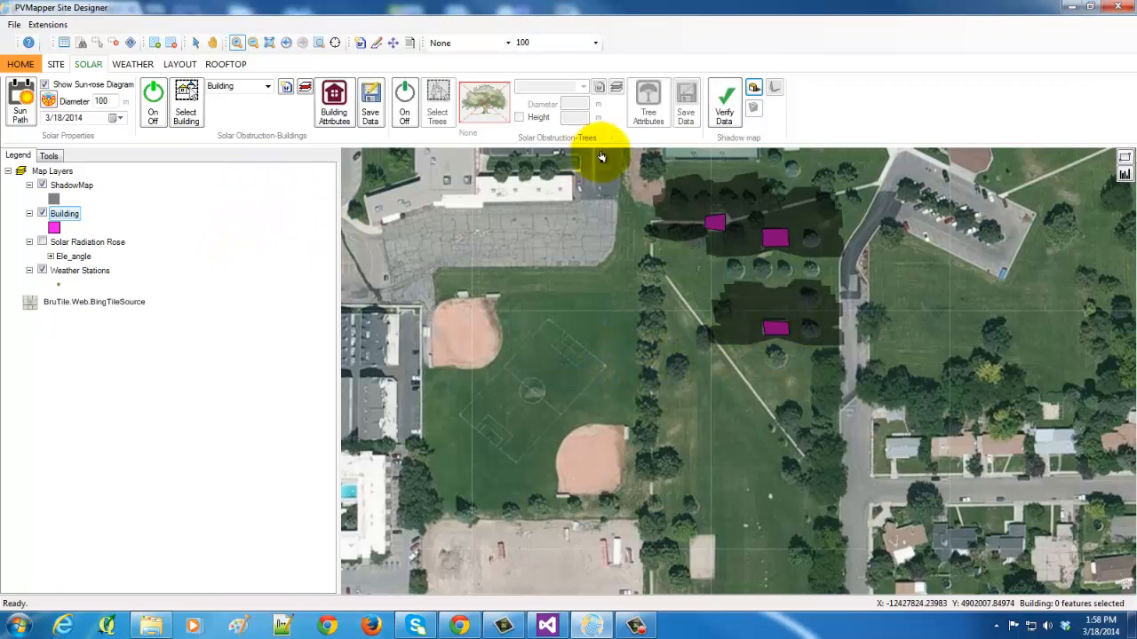
Create a Tree obstruction layer and digitize the trees beside the diagonal path and around the shelters as points
click(407, 116)
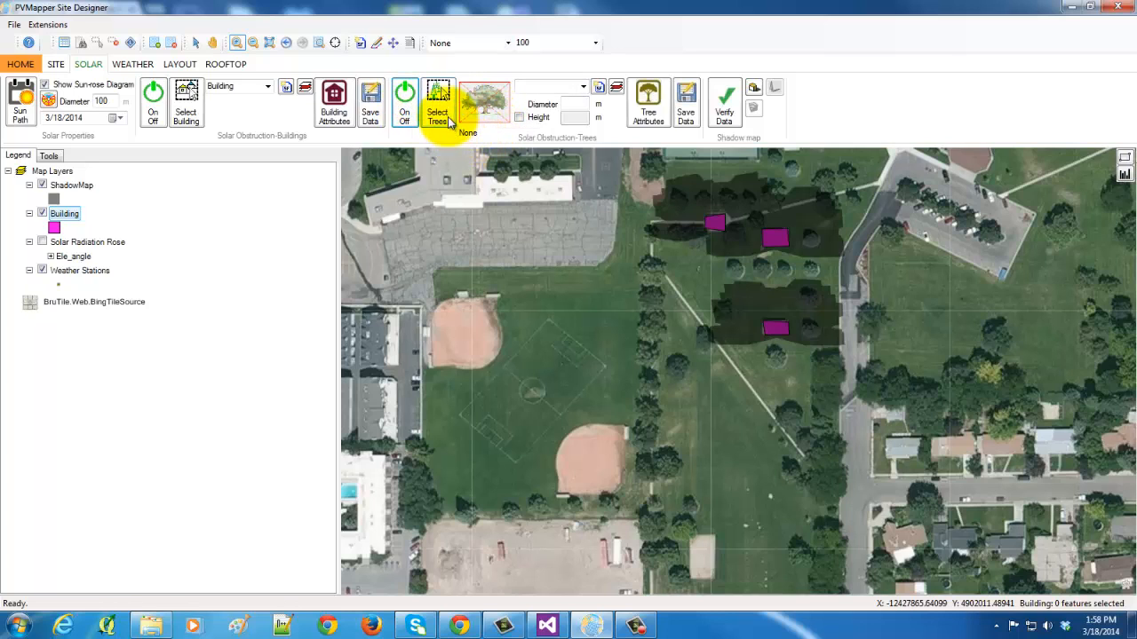
click(599, 88)
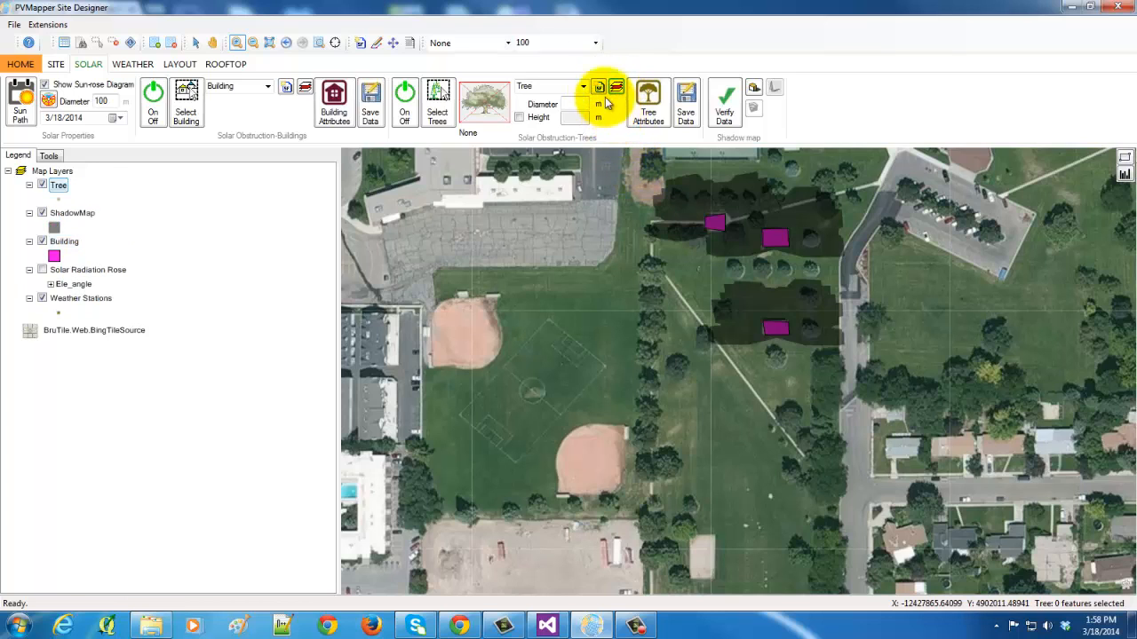
click(378, 47)
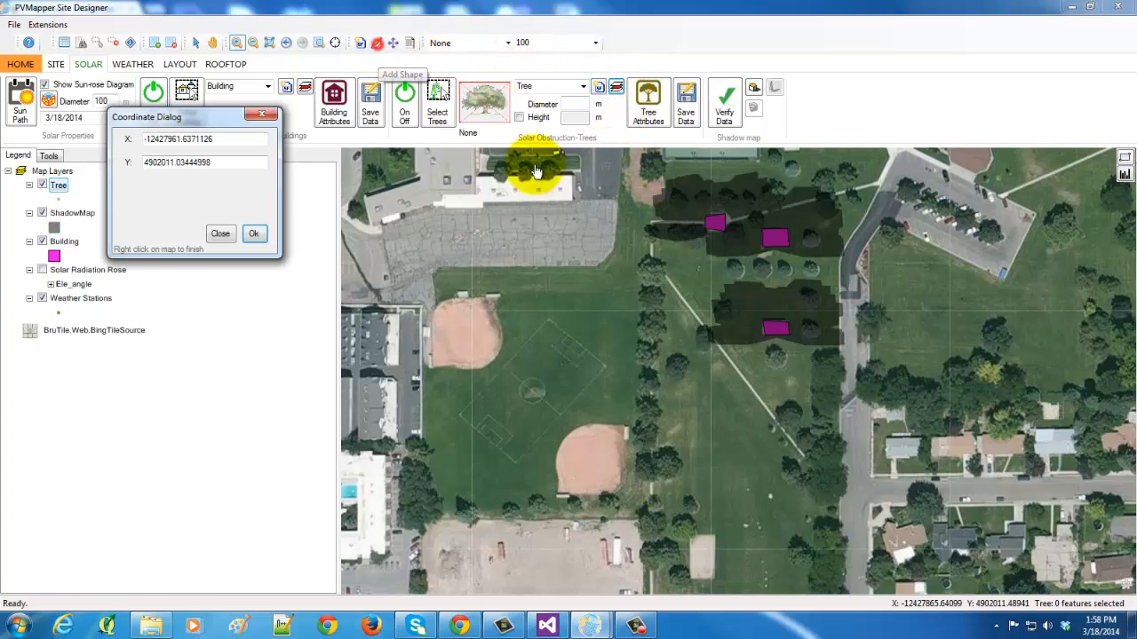
click(652, 268)
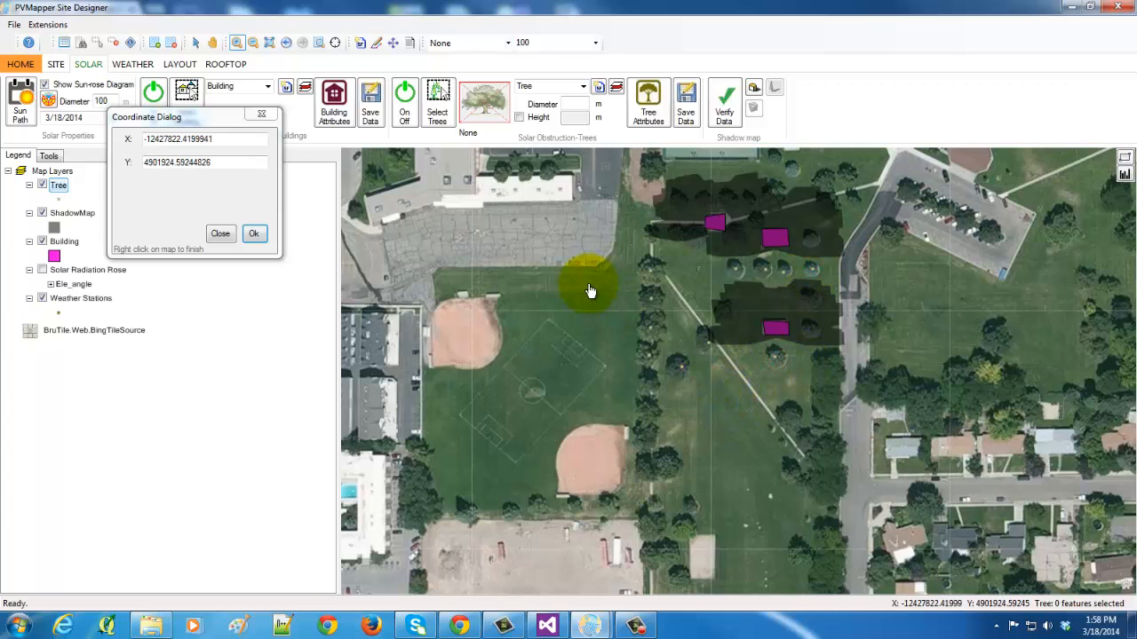
click(255, 235)
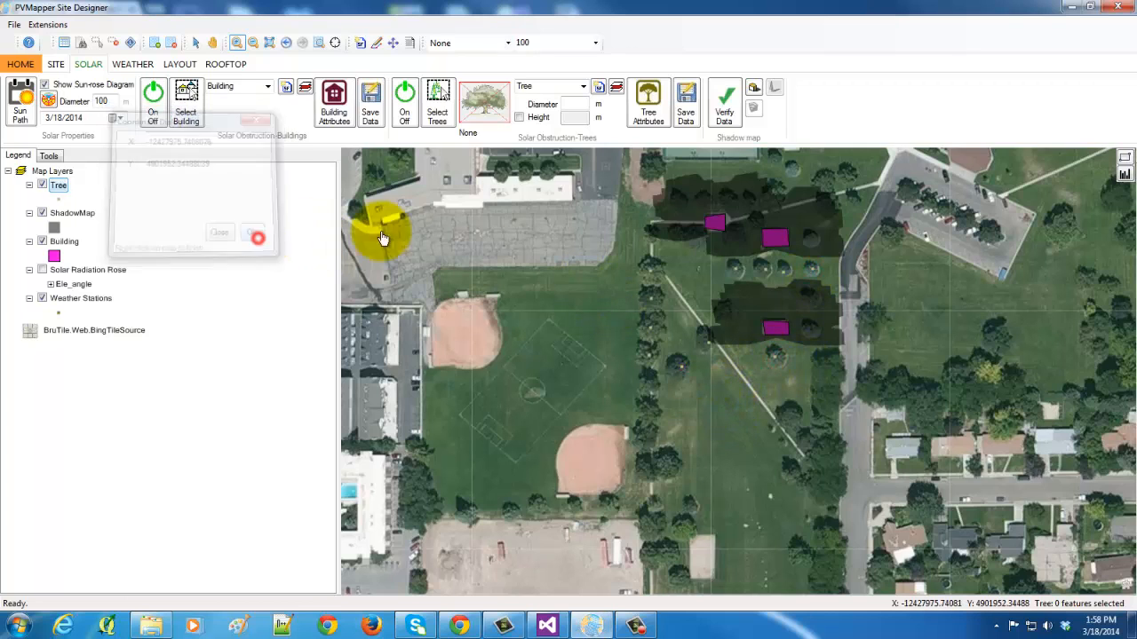
Assign the Oval shape with a 5 m diameter to the five trees west of the diagonal path and save the tree data
click(437, 102)
drag(620, 250, 691, 383)
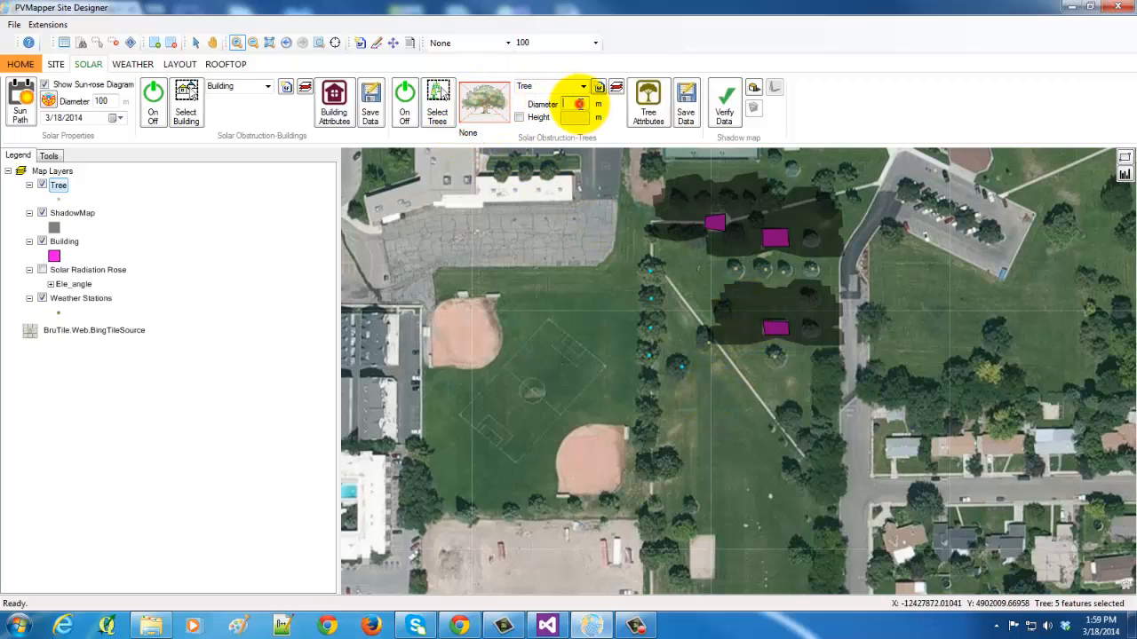
click(491, 105)
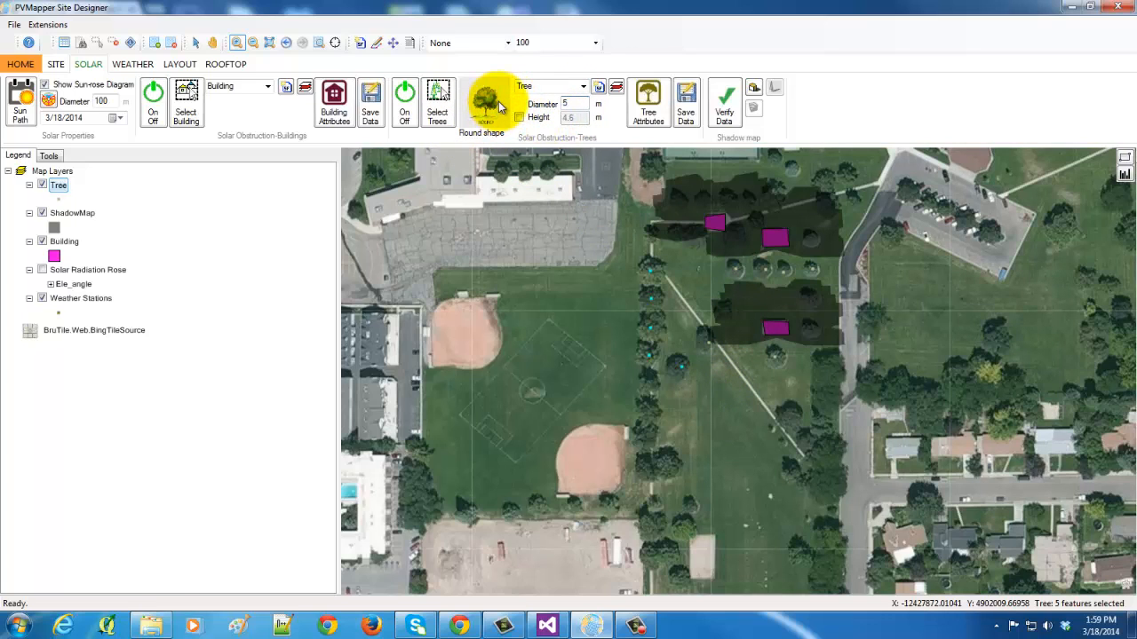
click(490, 105)
click(498, 108)
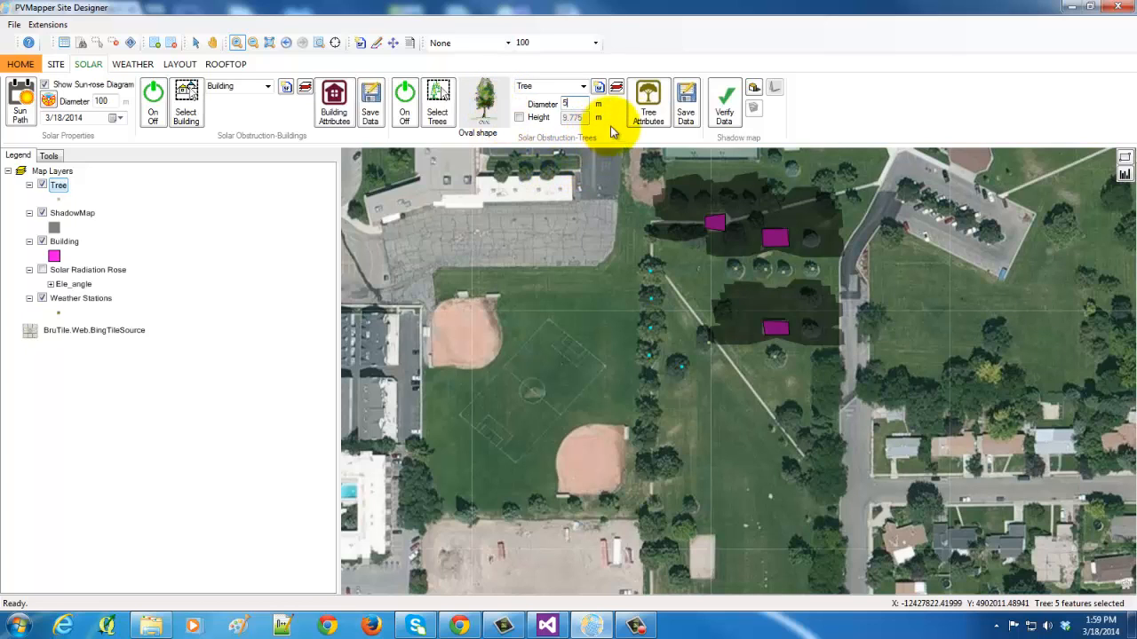
click(654, 111)
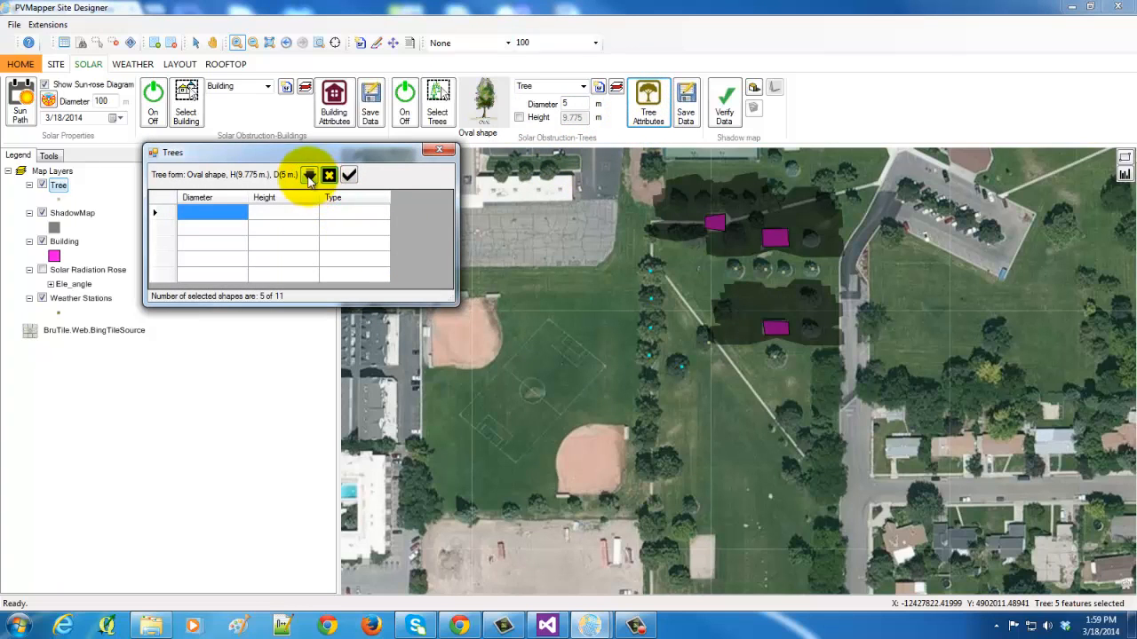
click(309, 175)
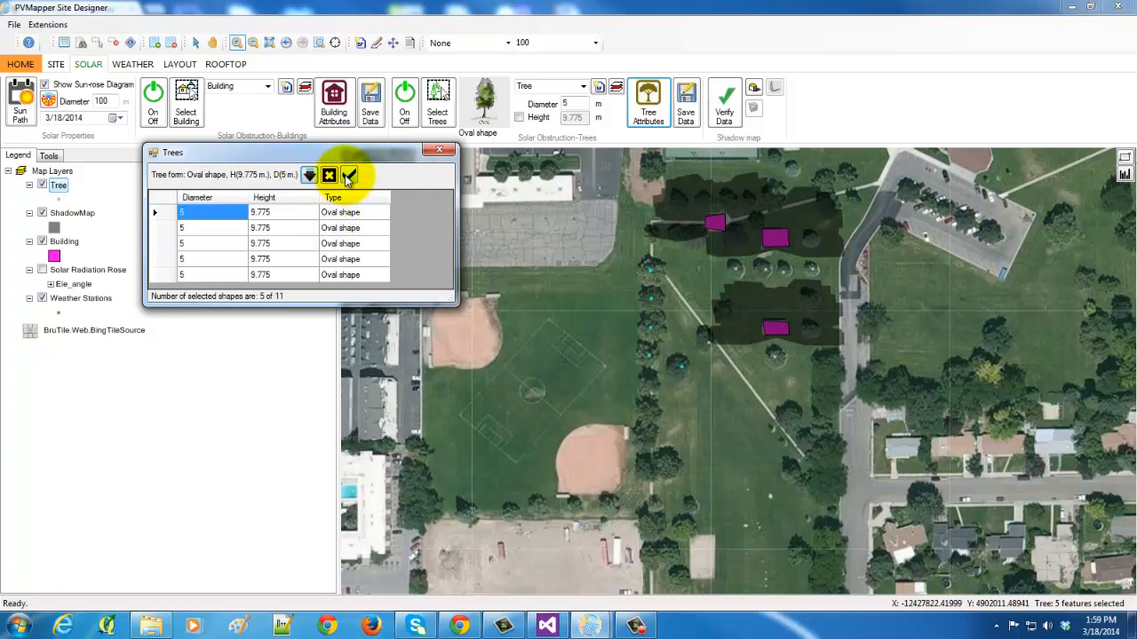
click(348, 177)
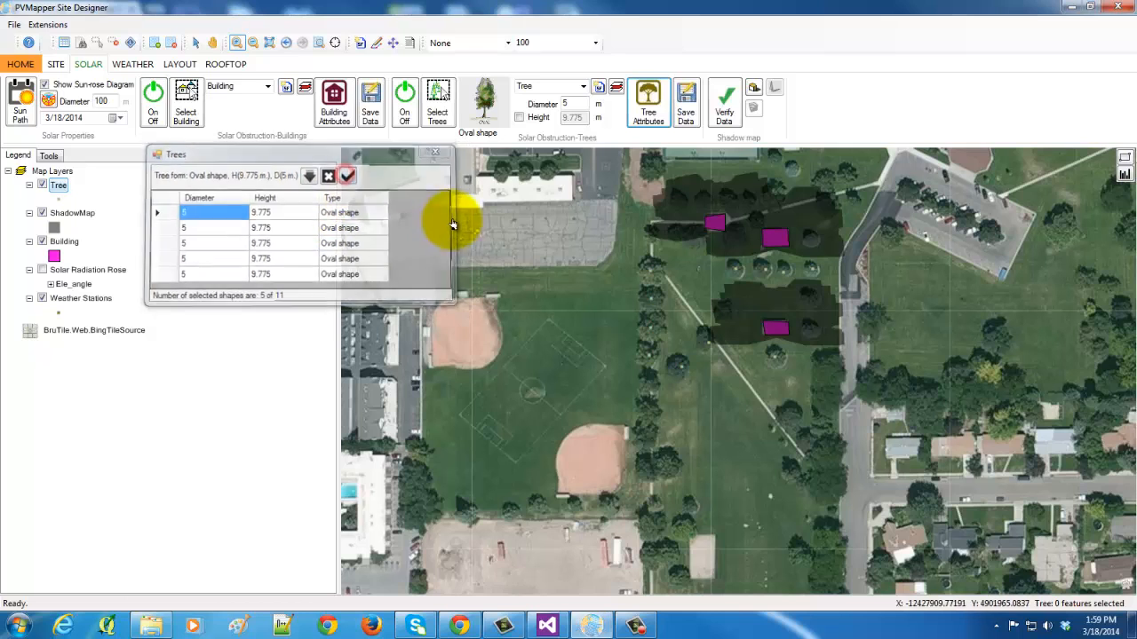
click(684, 113)
click(651, 351)
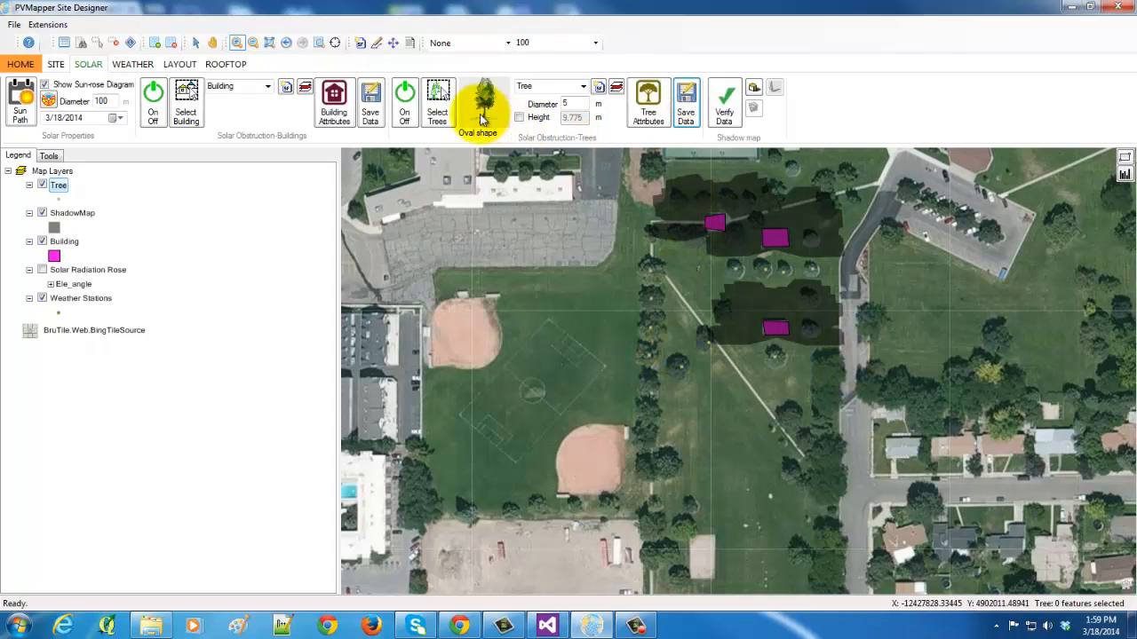
Assign the Vase shape with a 3 m diameter to the seven trees around the shelters and diagonal path, and save the tree data
click(439, 100)
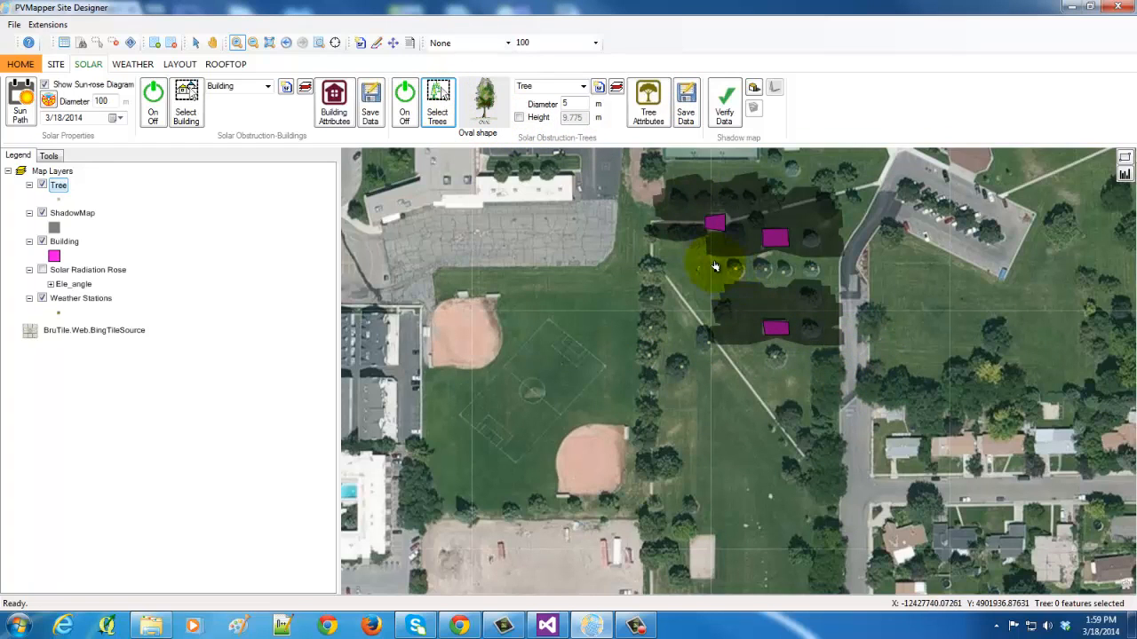
drag(695, 257, 809, 378)
drag(666, 349, 744, 387)
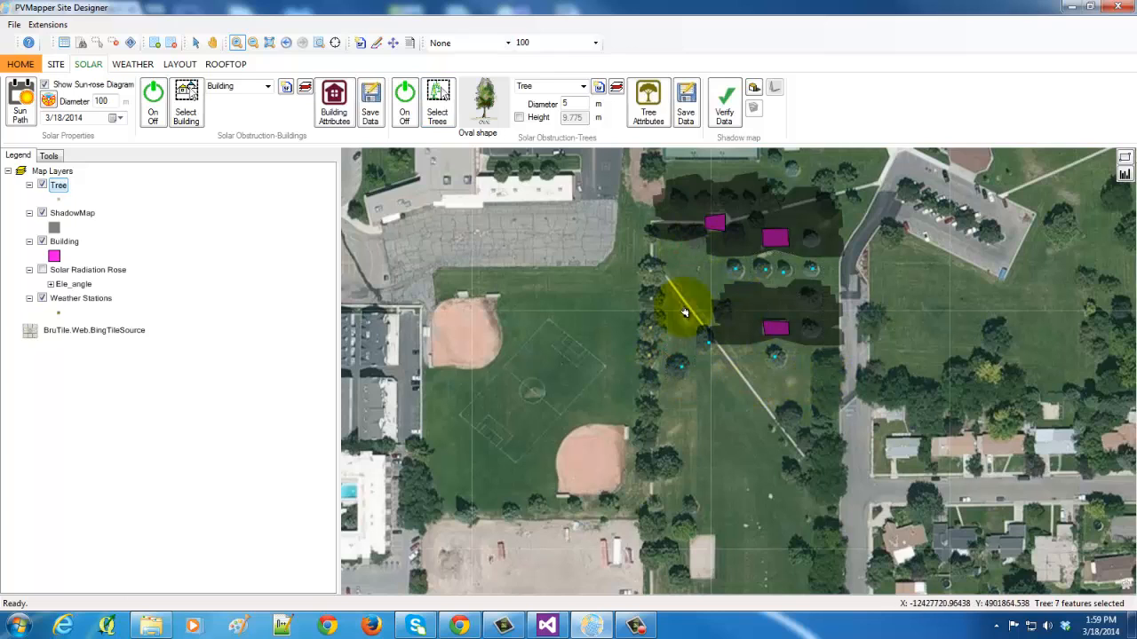
click(490, 115)
click(487, 113)
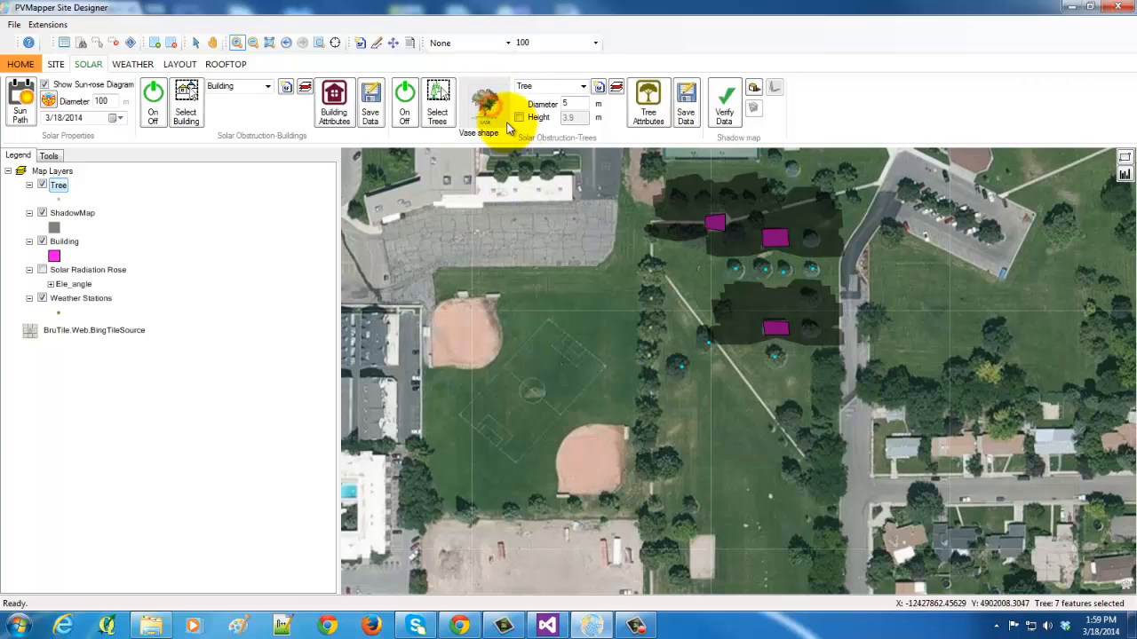
double_click(577, 103)
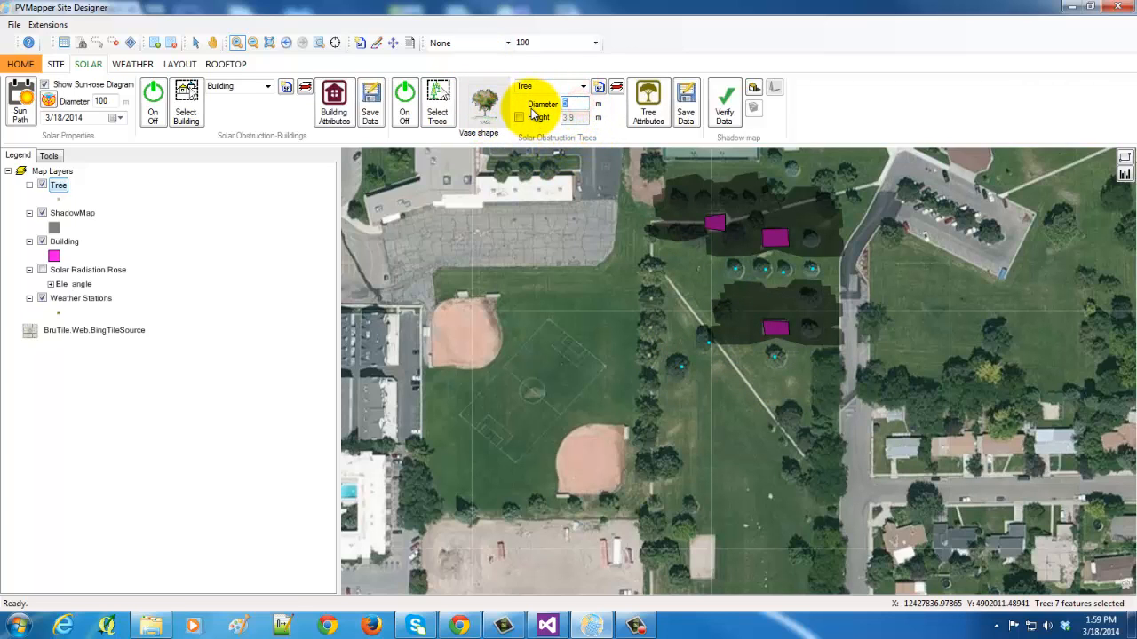
text(3)
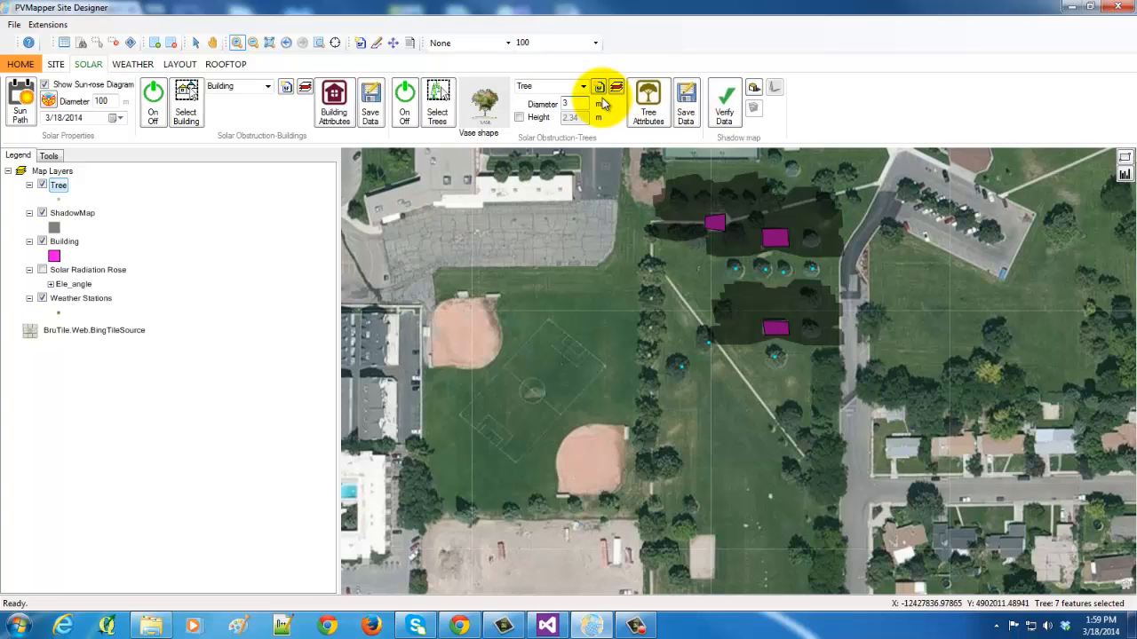
click(648, 105)
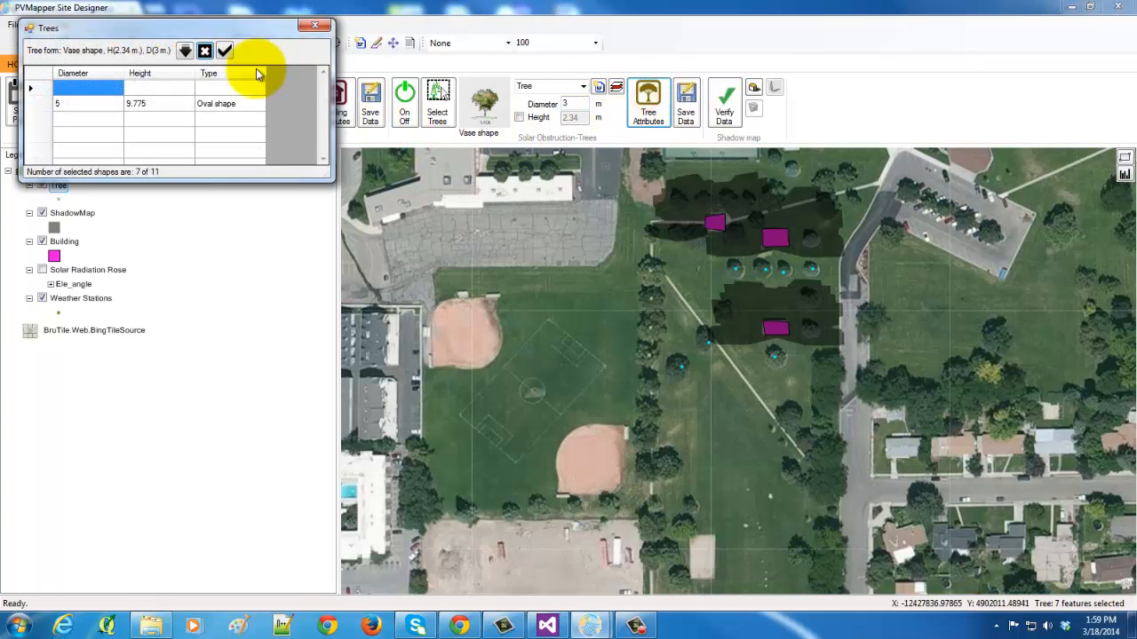
click(185, 51)
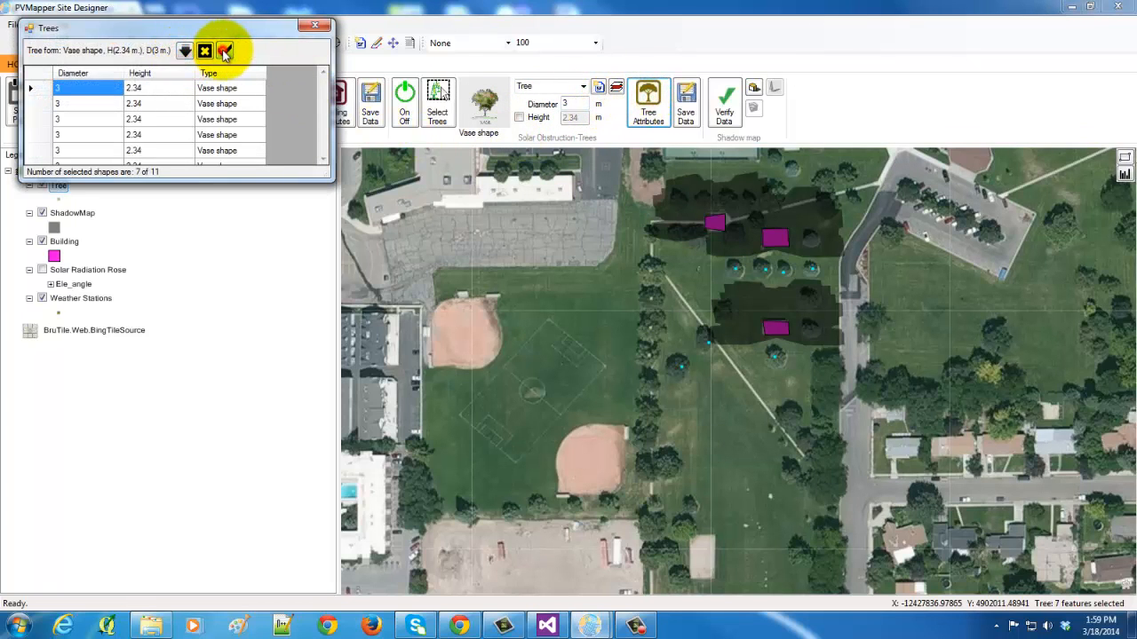
click(224, 50)
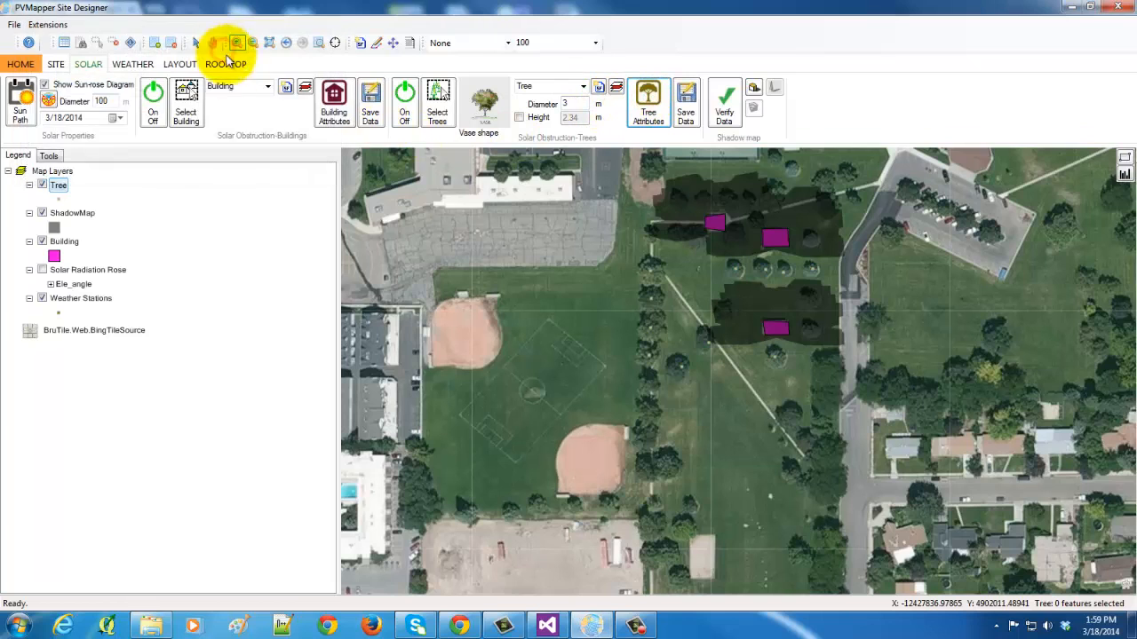
click(685, 105)
click(651, 350)
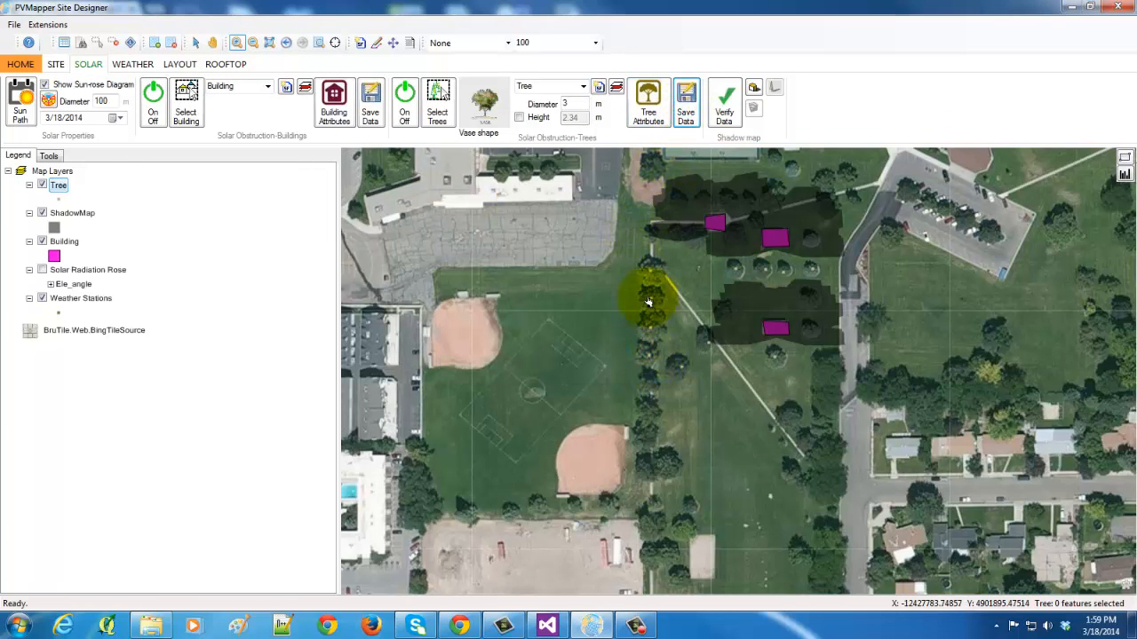
Verify the obstruction data again and create the tree shadow map
click(726, 105)
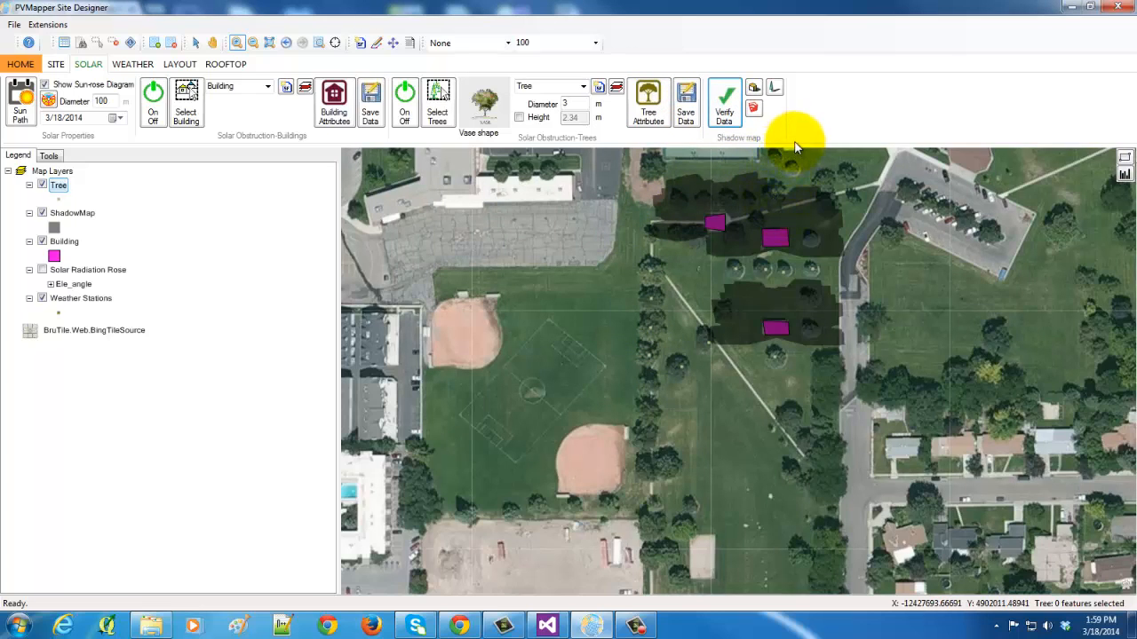
click(774, 87)
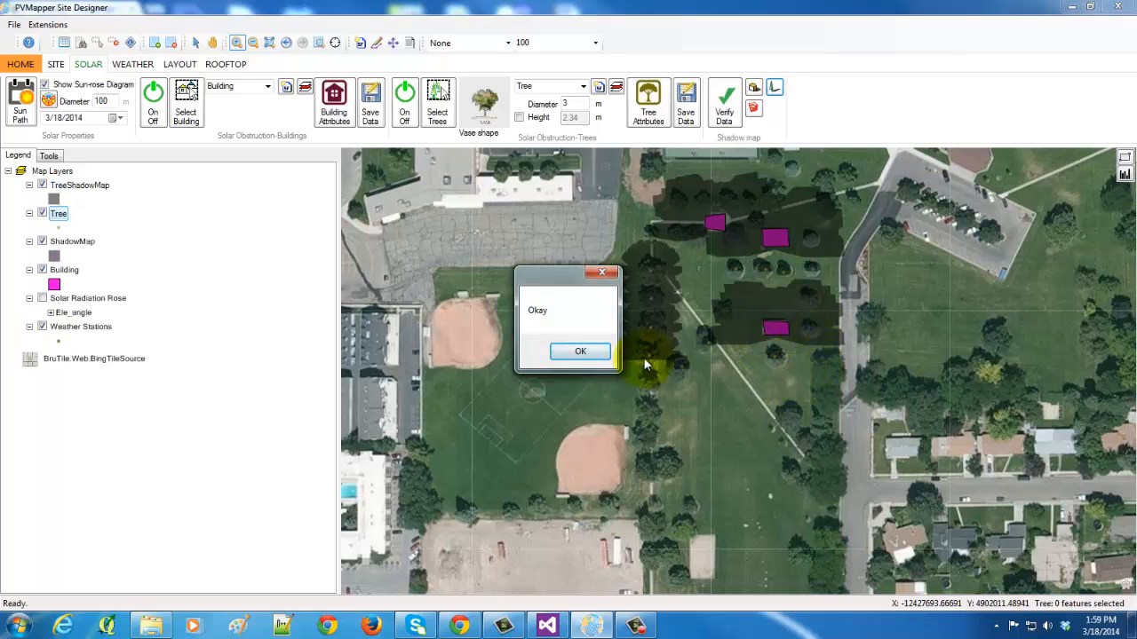
click(580, 351)
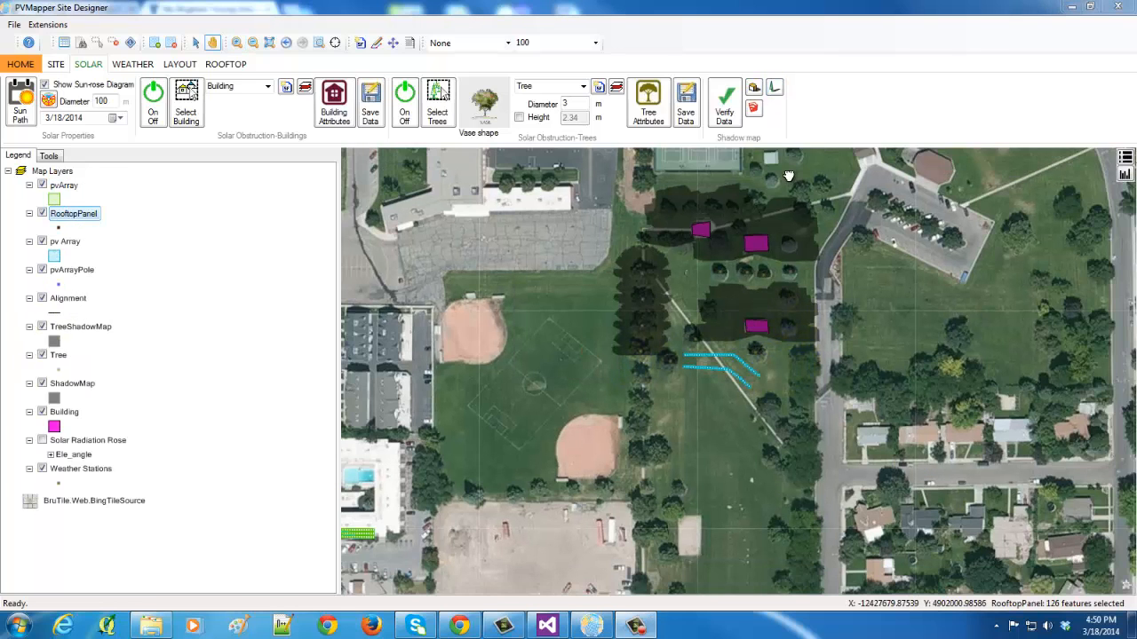
Export the building and tree obstructions as SketchUp files to the desktop's Temp folder
click(755, 112)
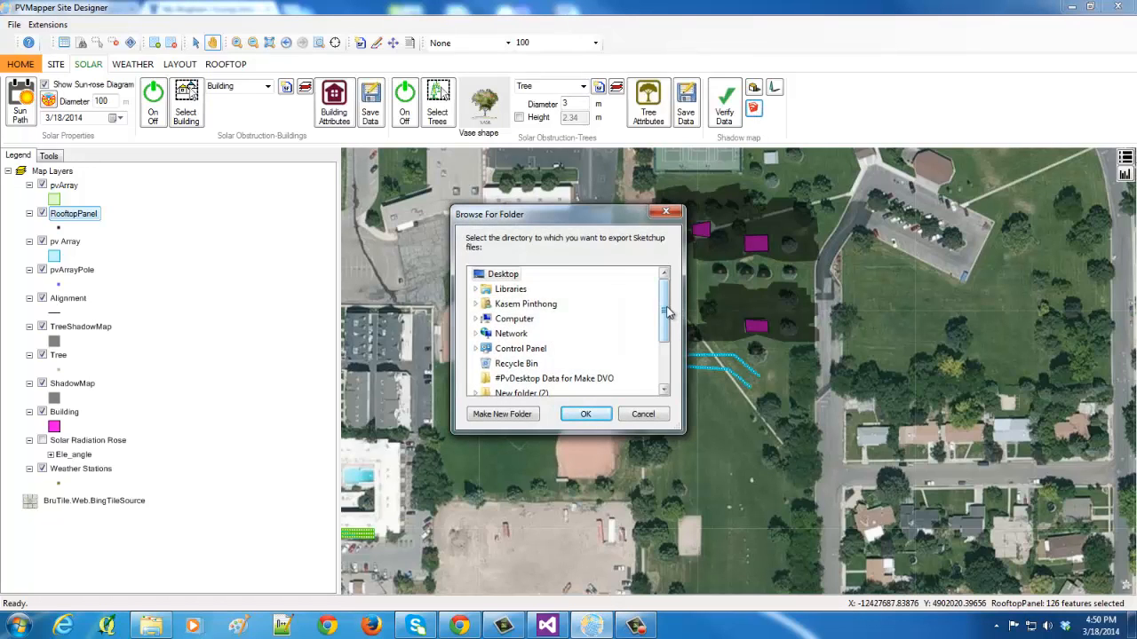
drag(665, 309, 643, 354)
click(515, 382)
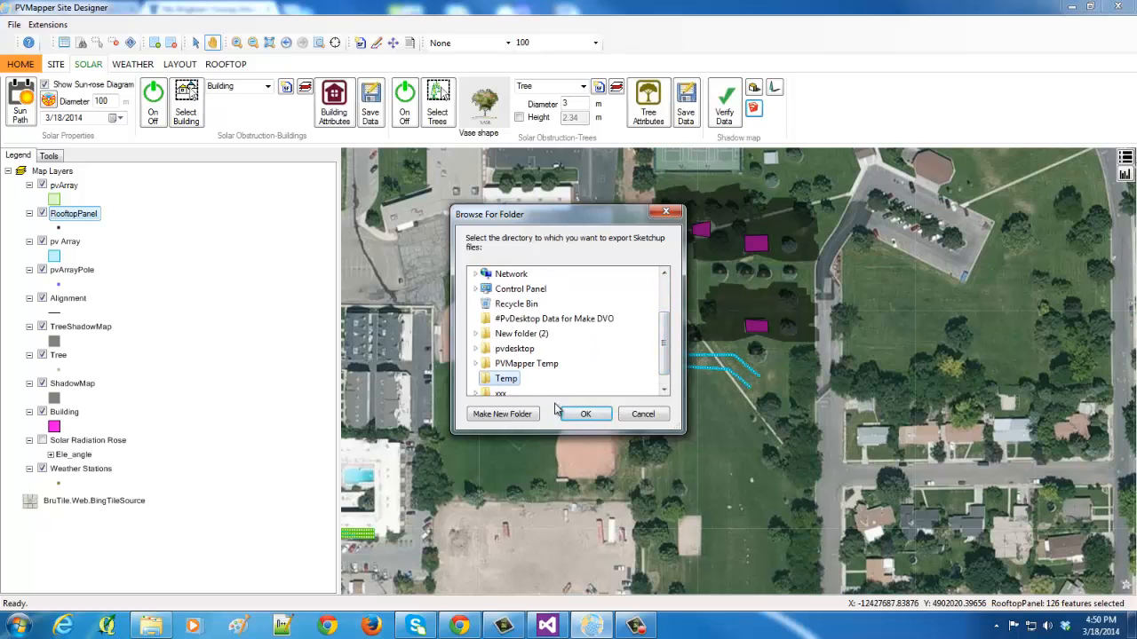
click(586, 417)
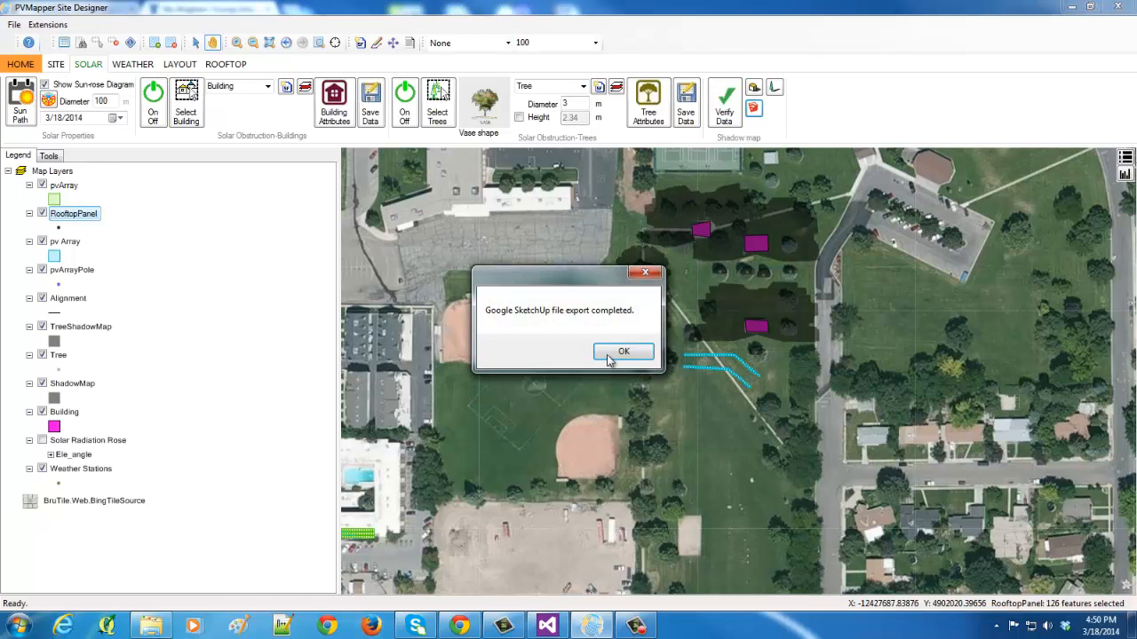
click(633, 354)
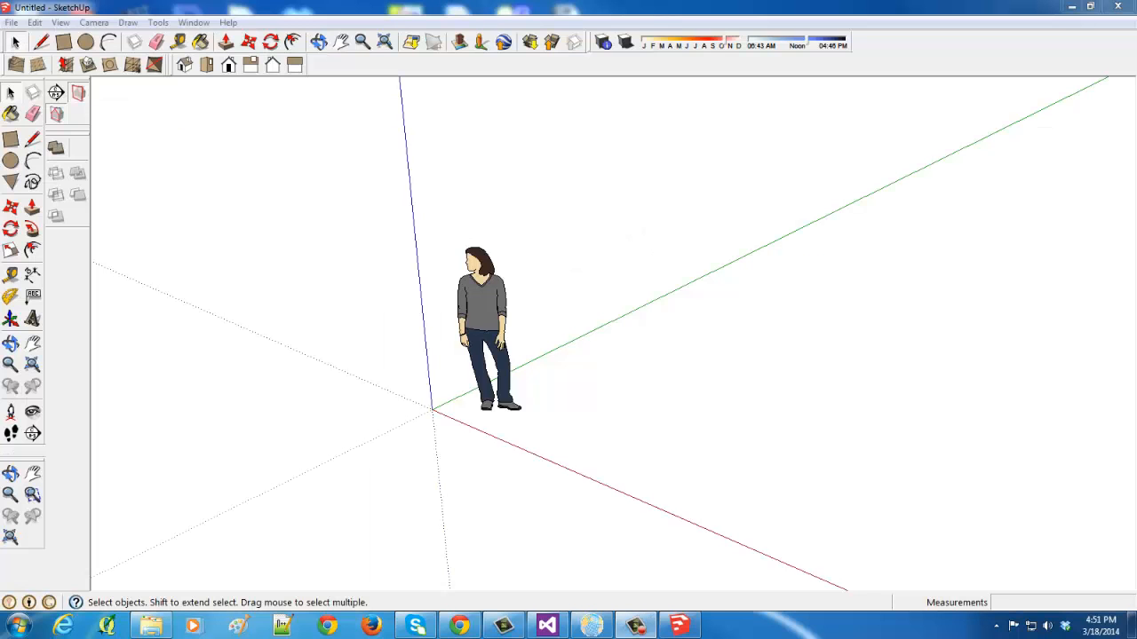
Switch to SketchUp and browse to the desktop's Temp folder for importing Google Earth/COLLADA files
click(10, 22)
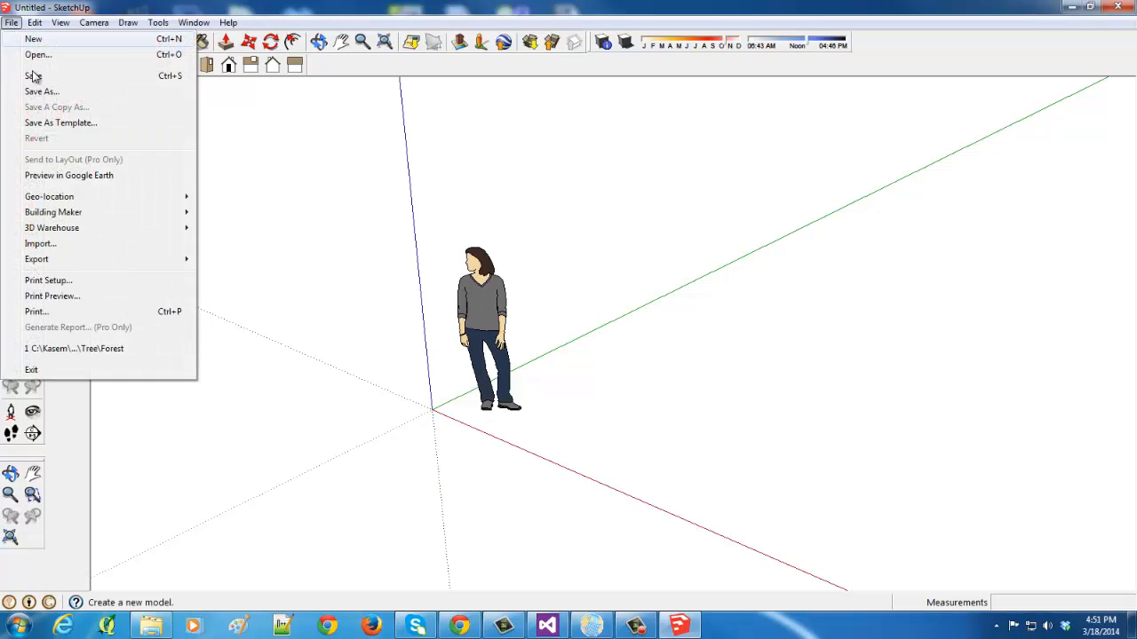
click(85, 247)
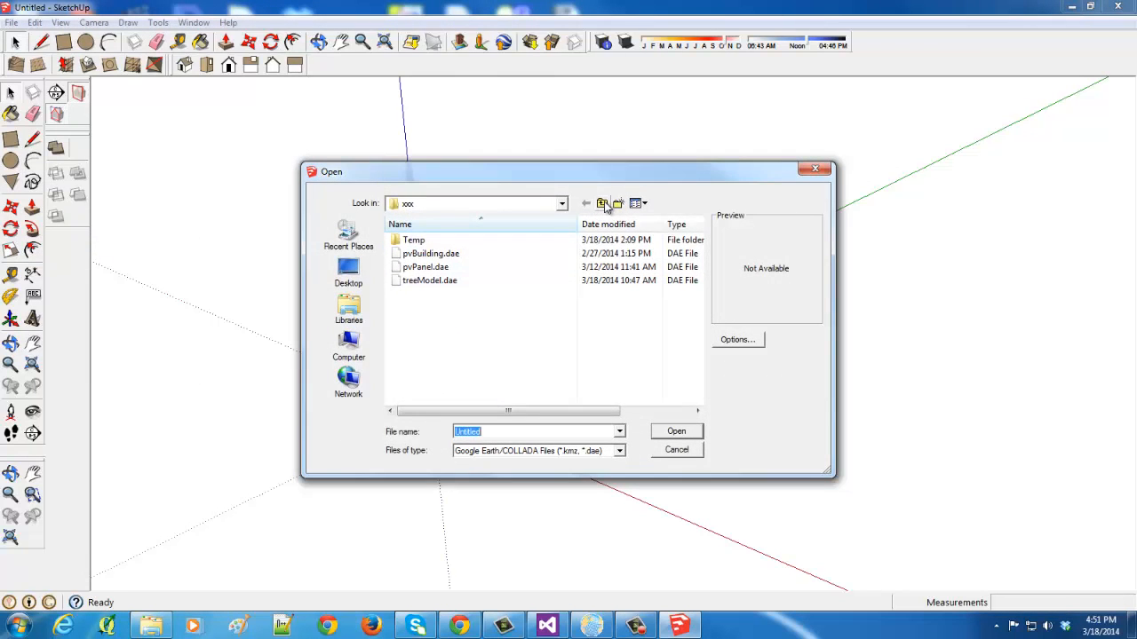
click(603, 203)
click(502, 366)
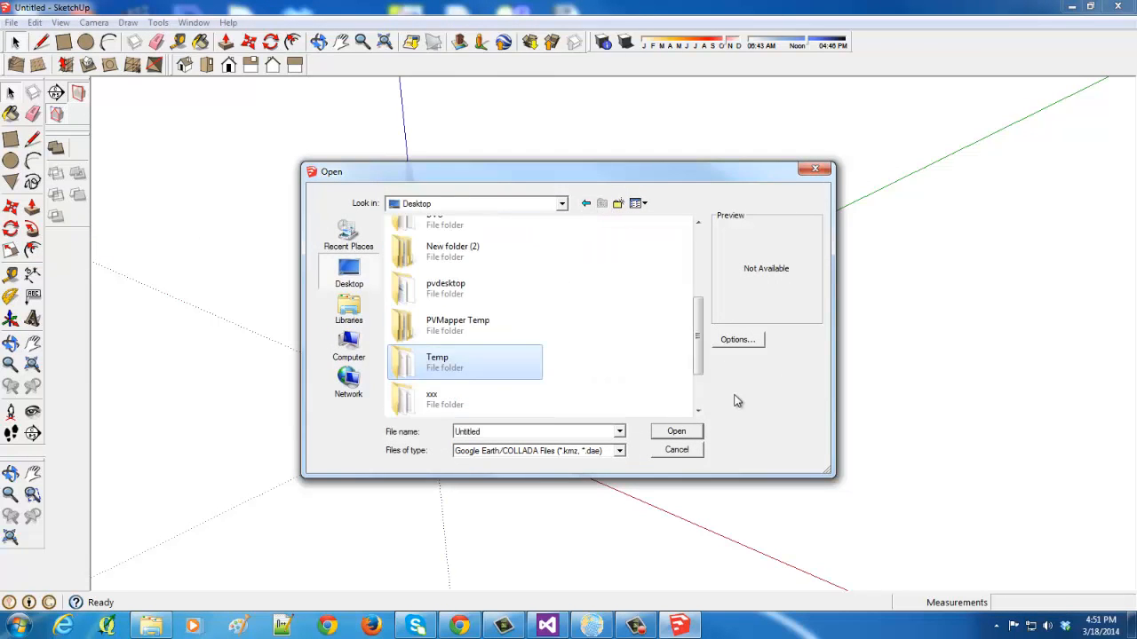
double_click(459, 365)
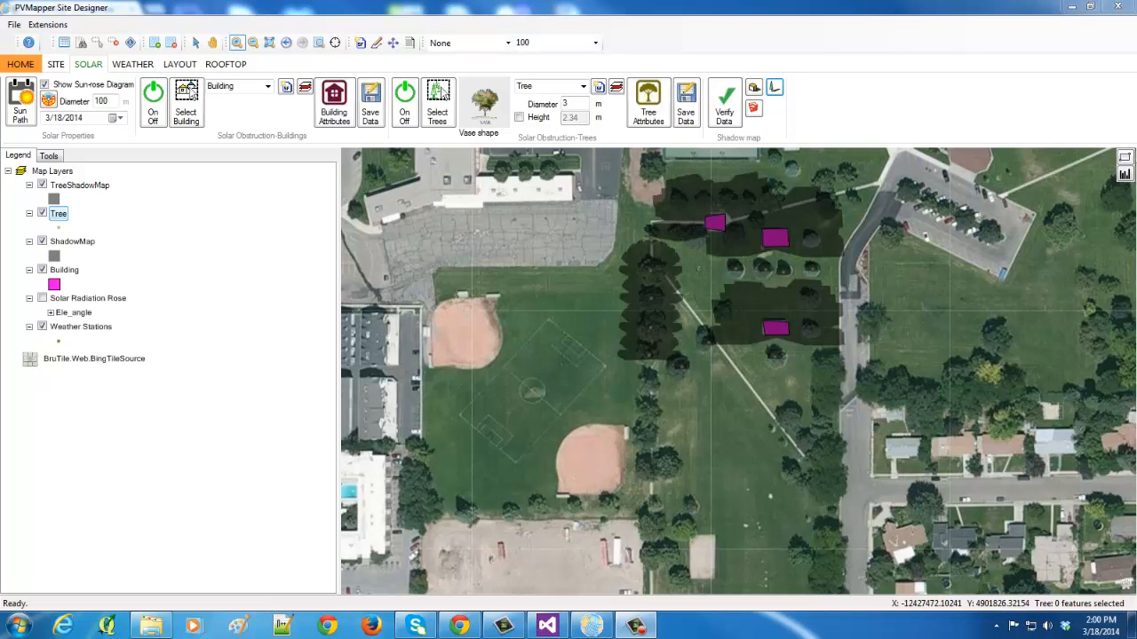
Switch to PVMapper, choose the alignment-based PV array layout and create an Alignment line layer
click(175, 64)
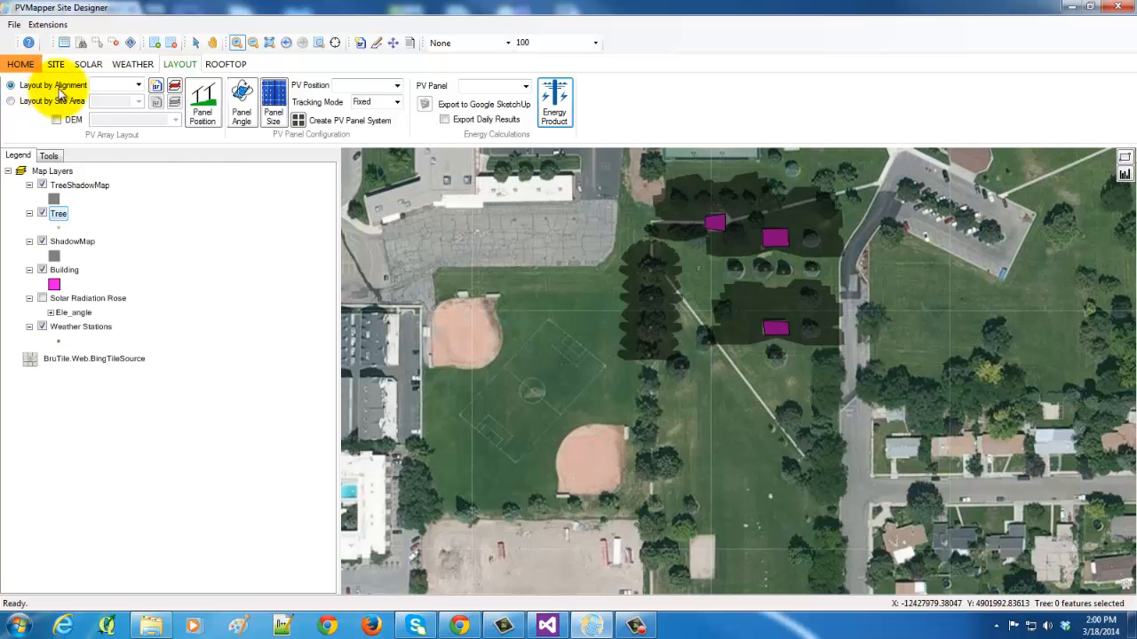
click(11, 100)
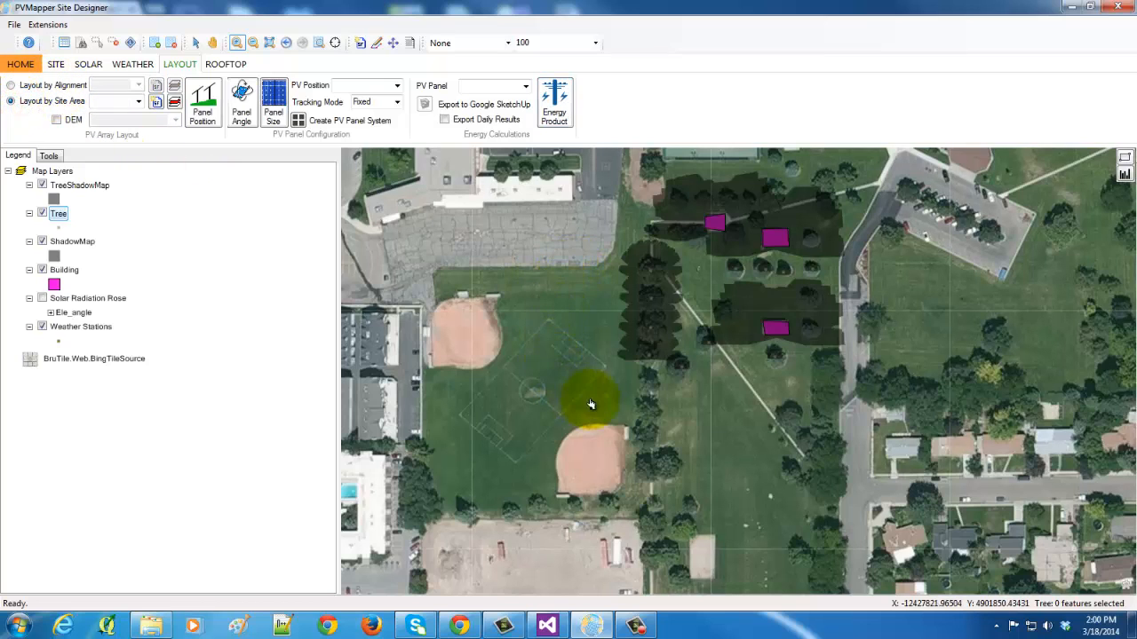
click(11, 85)
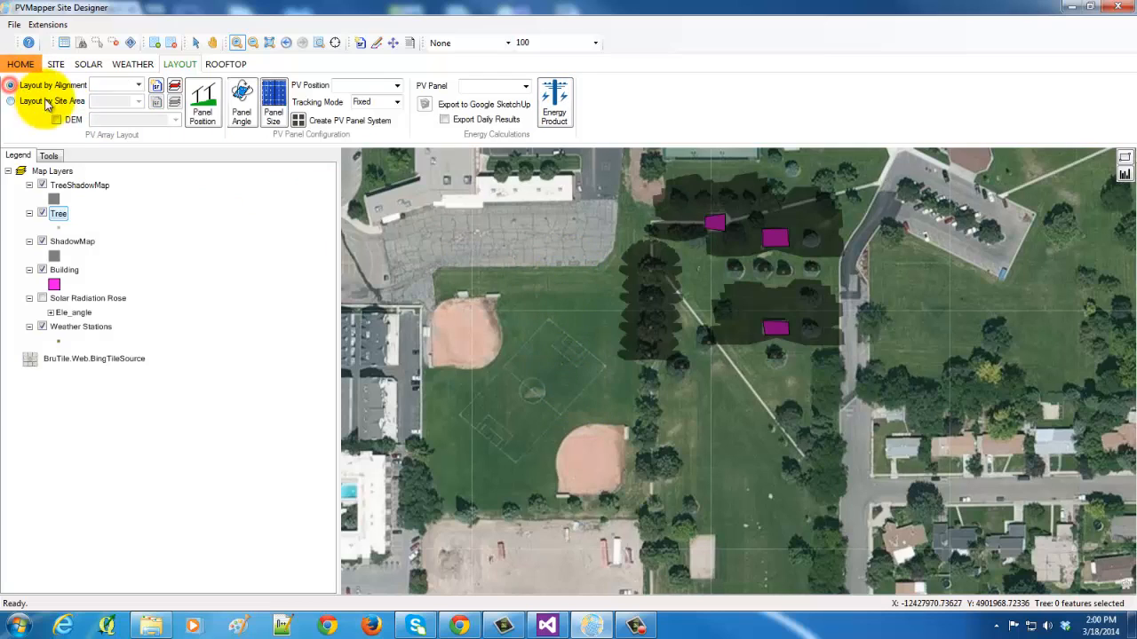
click(176, 92)
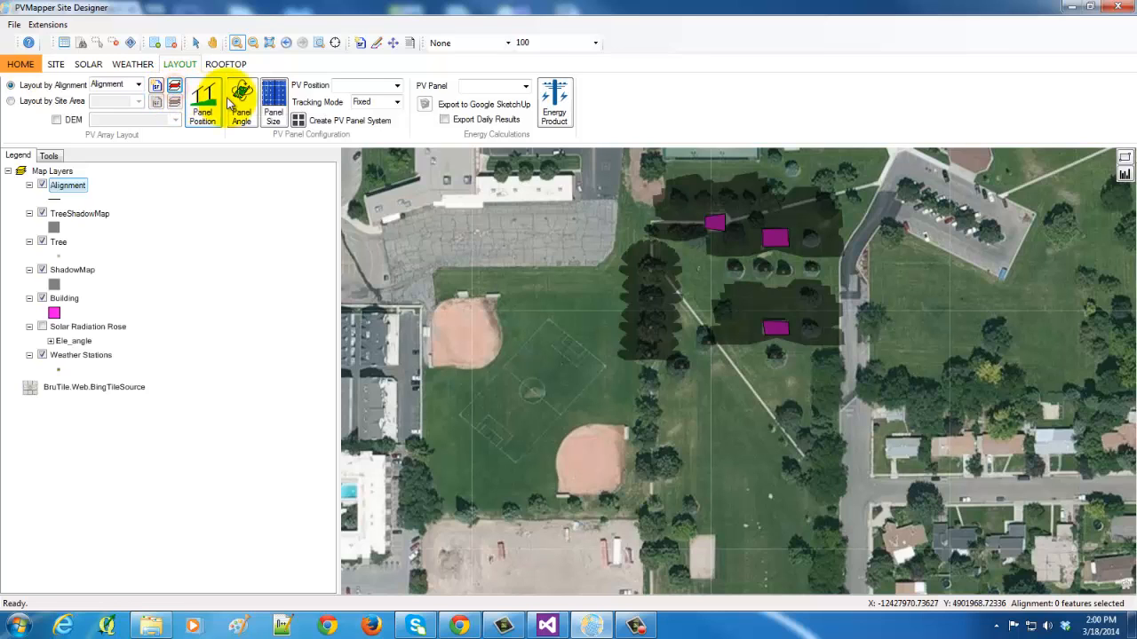
Digitize a two-segment alignment south of the southern shelter, running east across the diagonal path and bending southeast
click(375, 45)
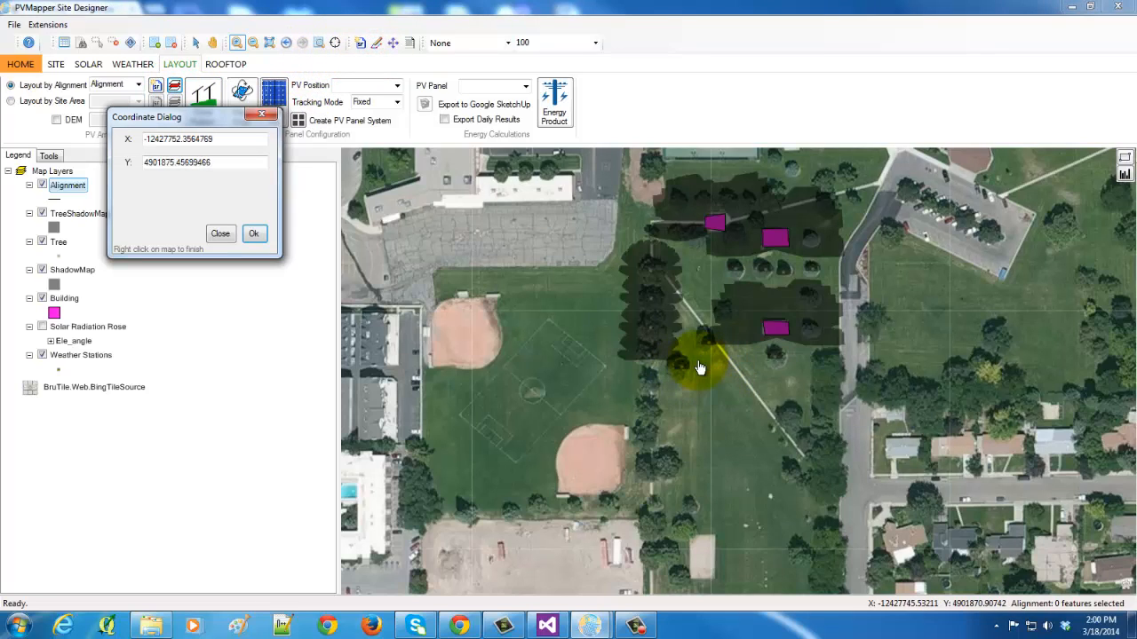
click(699, 363)
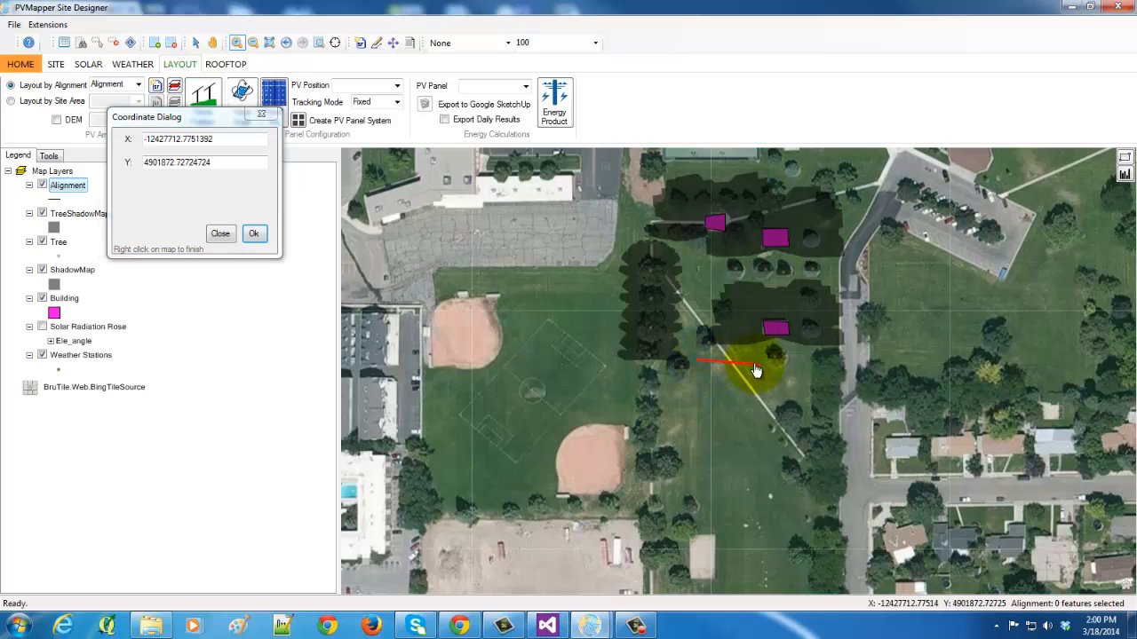
click(750, 363)
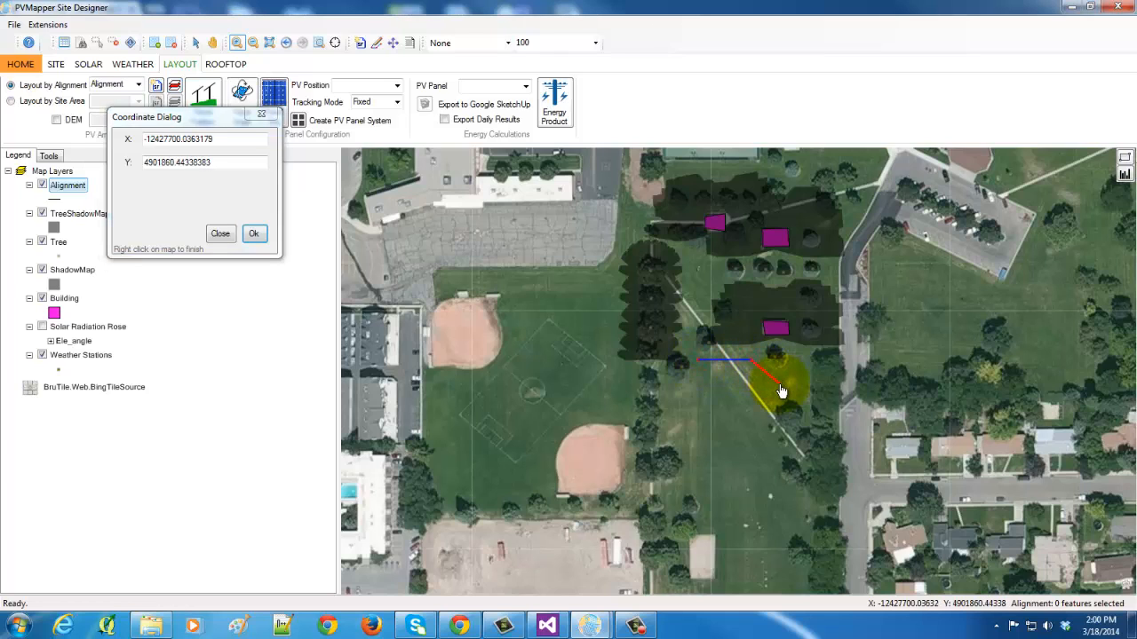
right_click(778, 387)
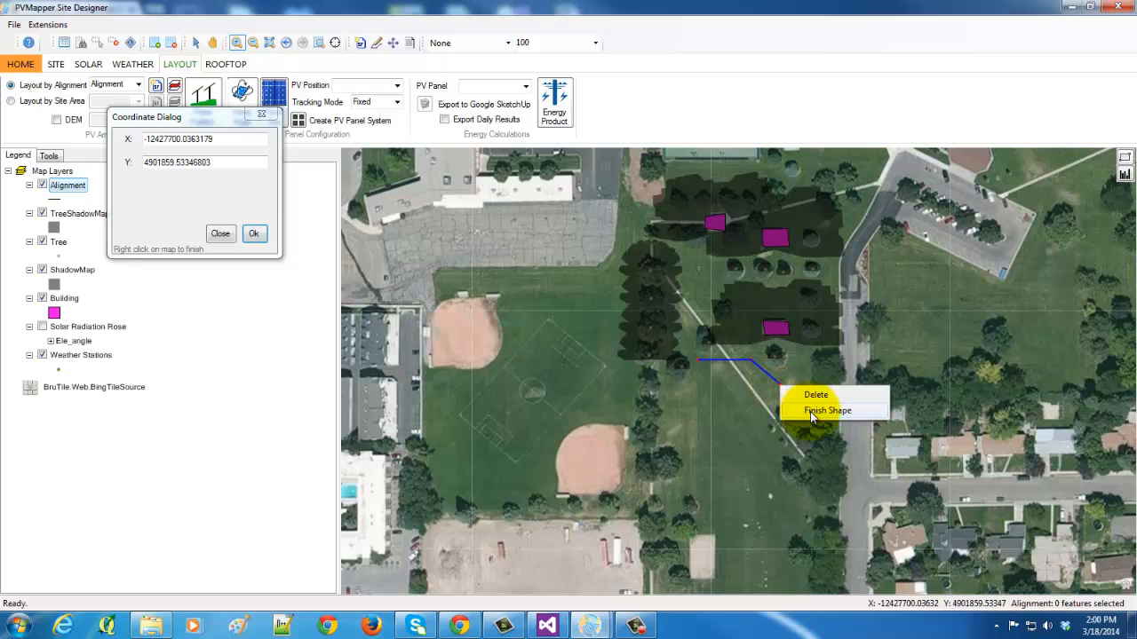
click(810, 411)
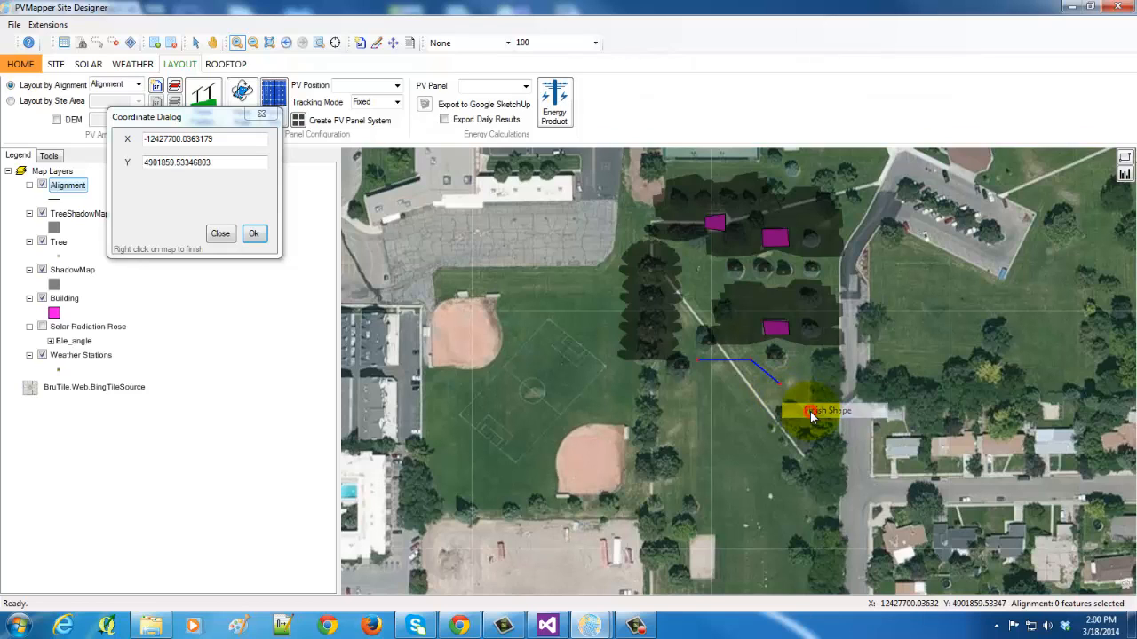
Digitize a second two-segment alignment just south of the first, roughly parallel to it, and finish editing the layer
click(697, 374)
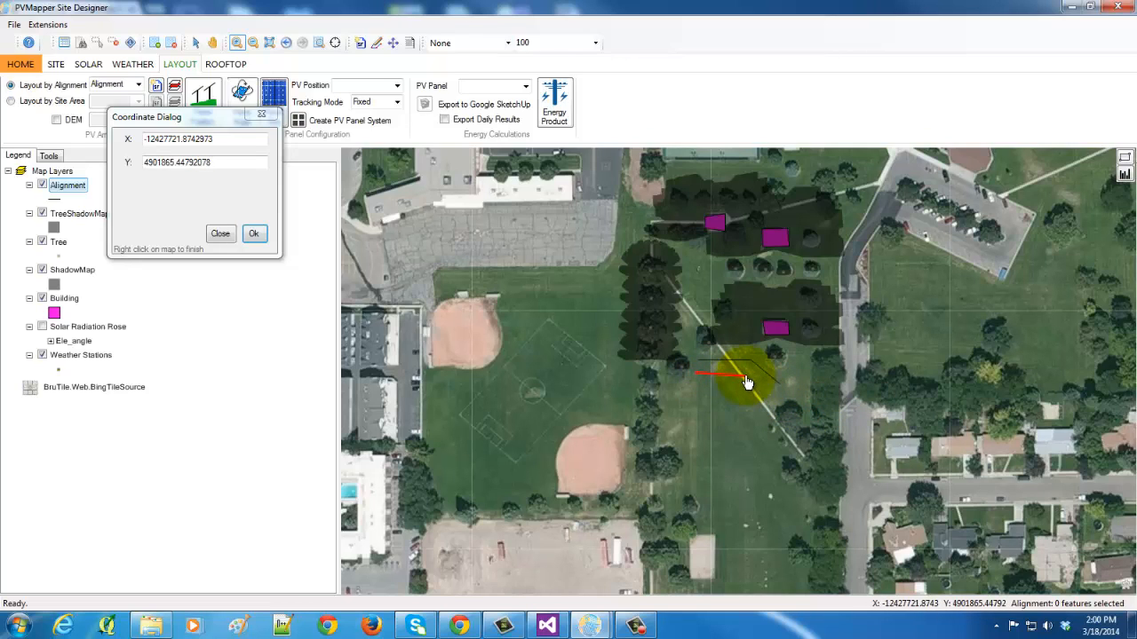
click(769, 401)
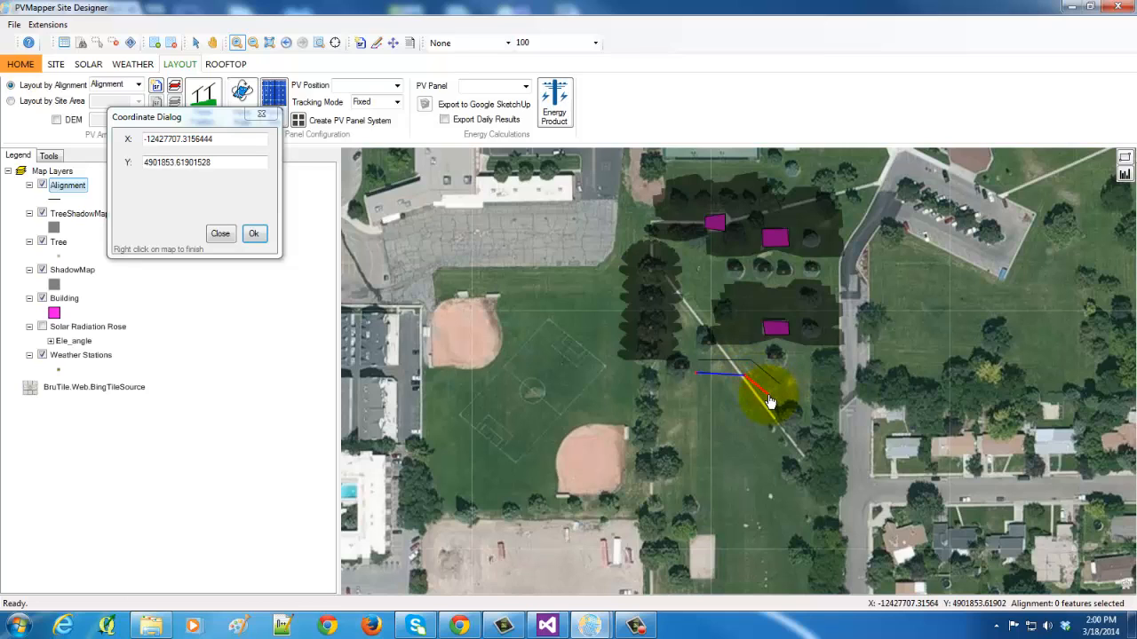
right_click(770, 403)
click(792, 426)
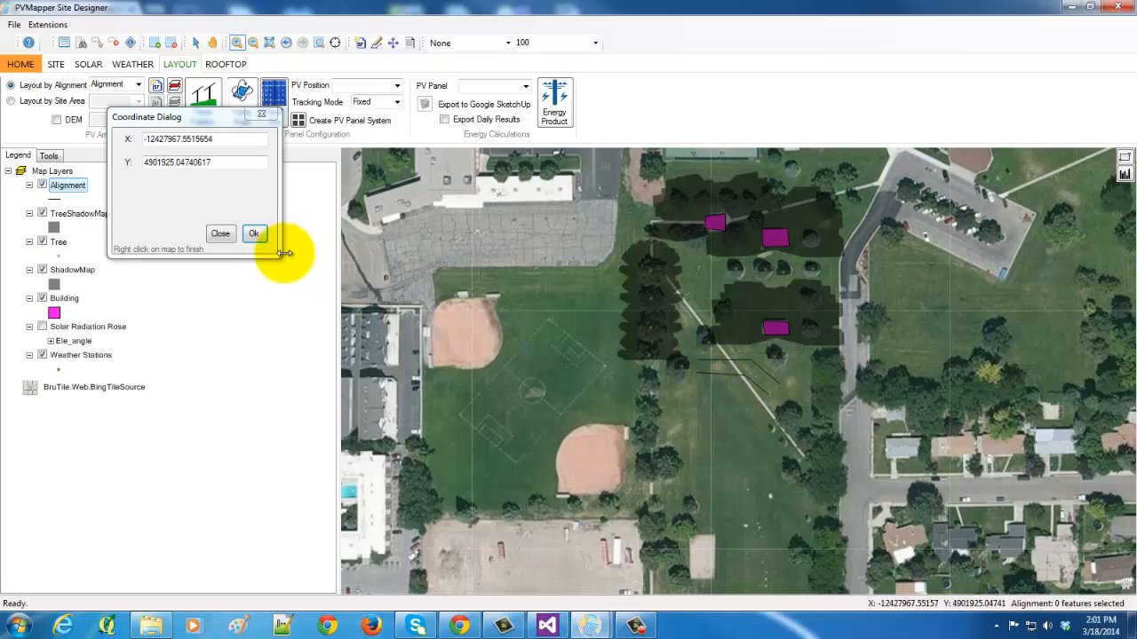
click(253, 234)
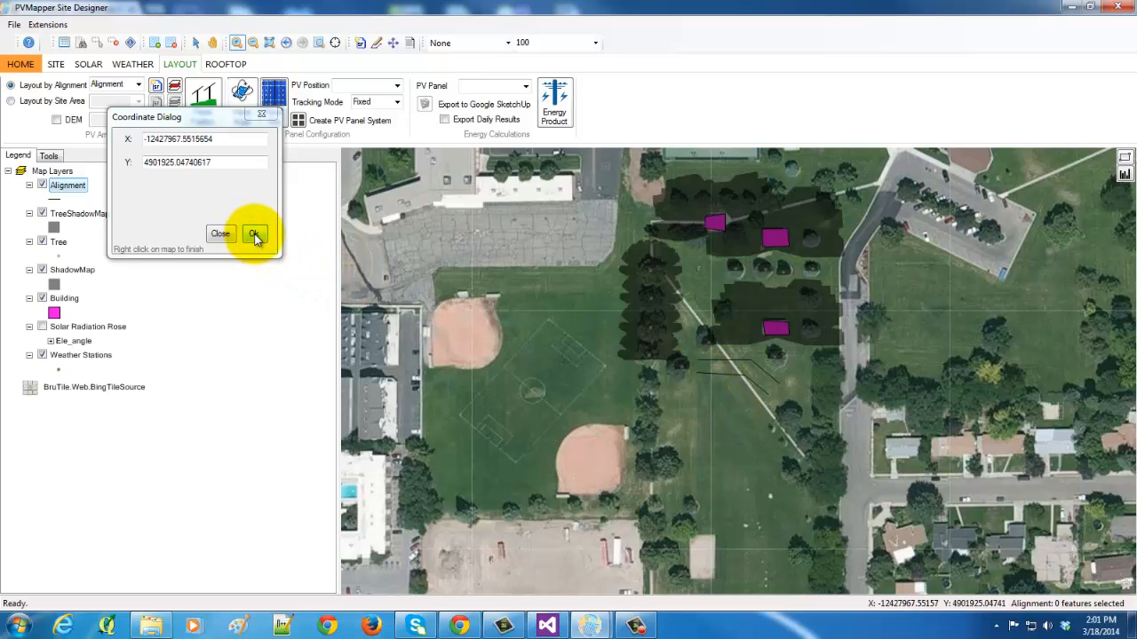
click(254, 235)
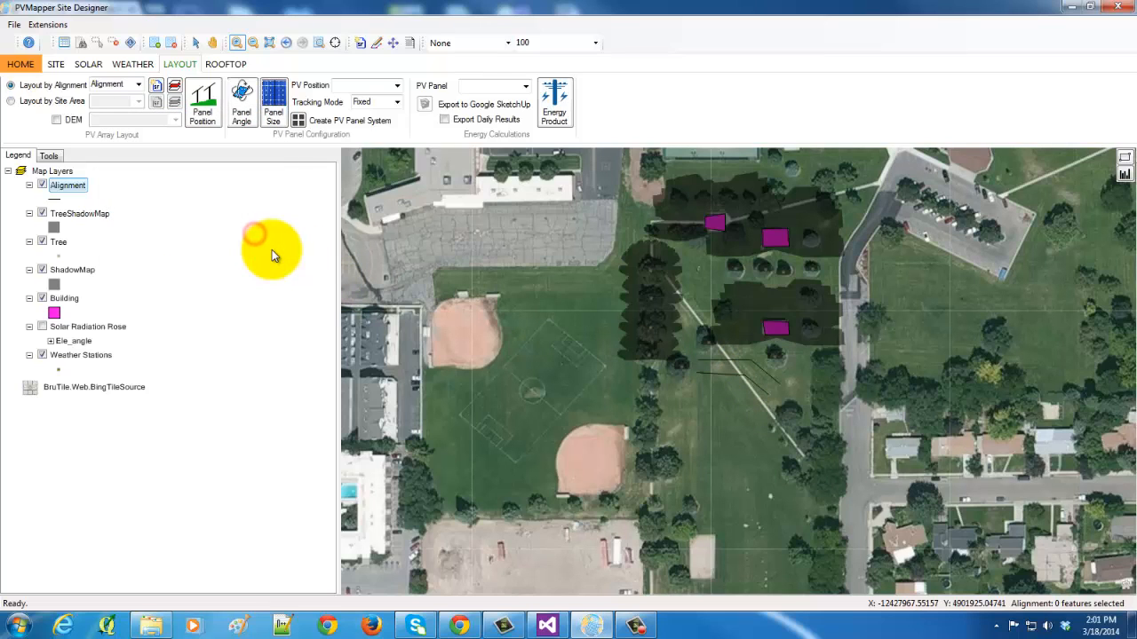
Create panel poles along both alignments using the same 2 m spacing
click(202, 110)
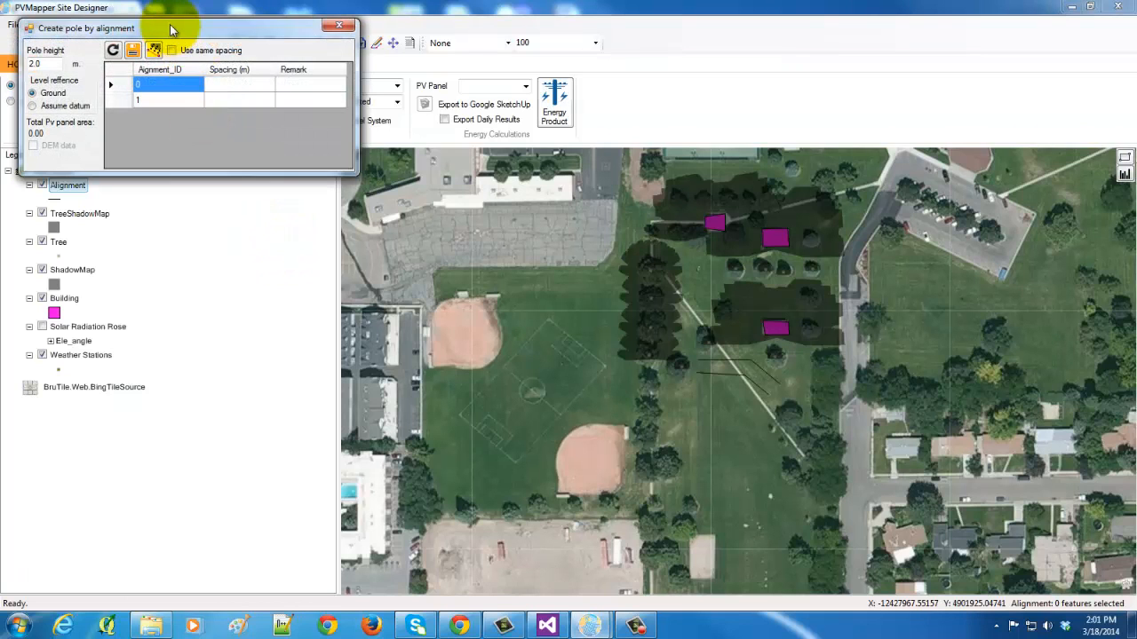
drag(173, 30, 433, 79)
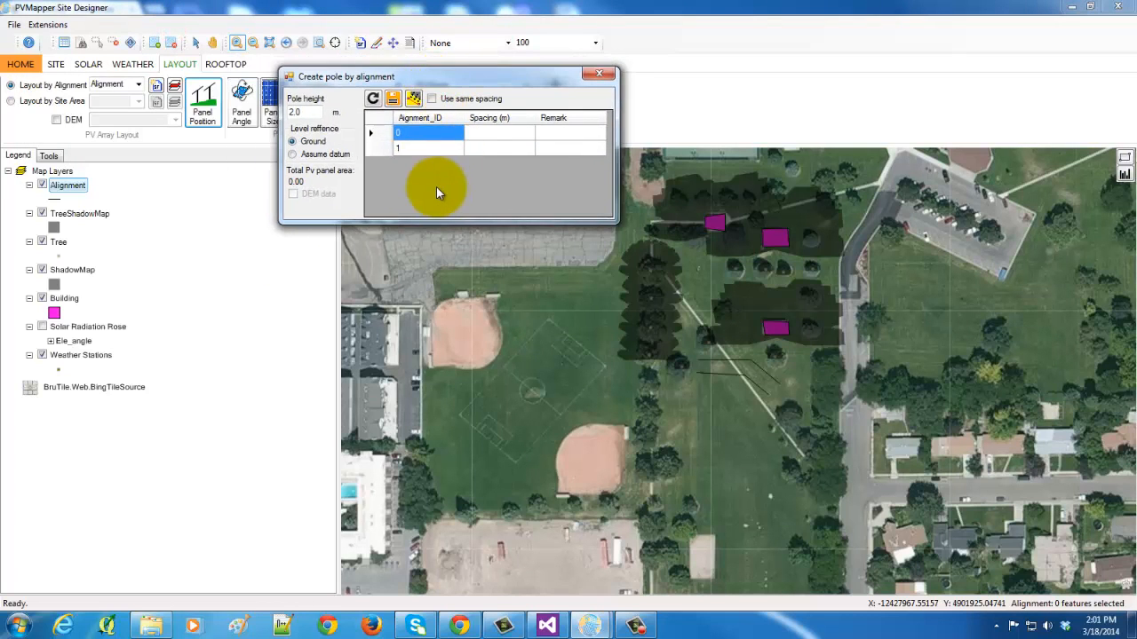
click(431, 98)
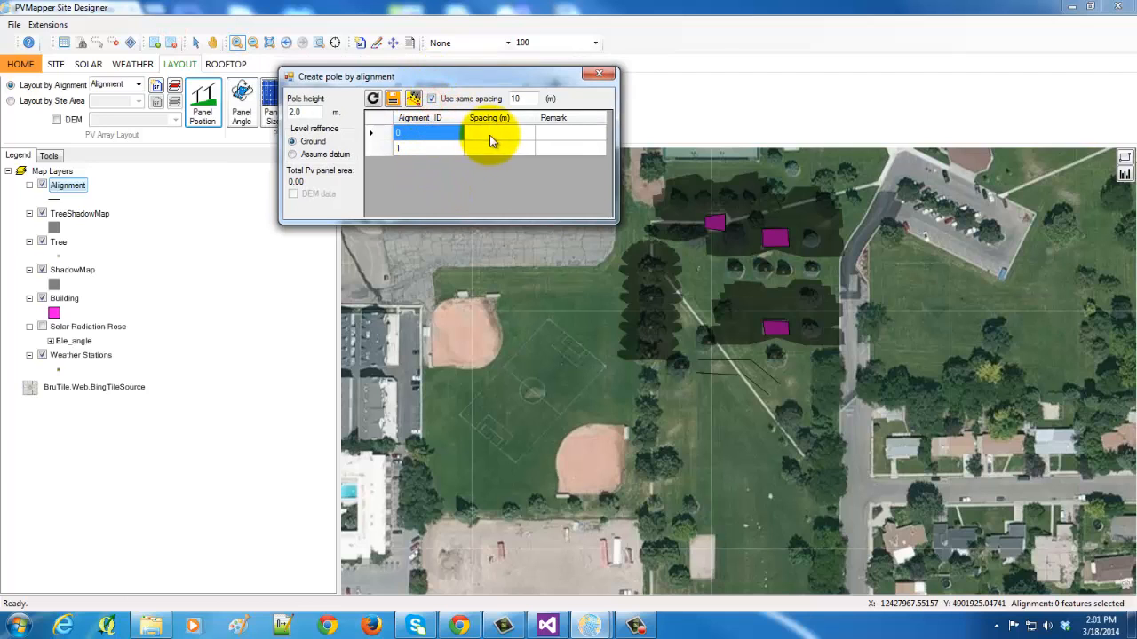
double_click(527, 98)
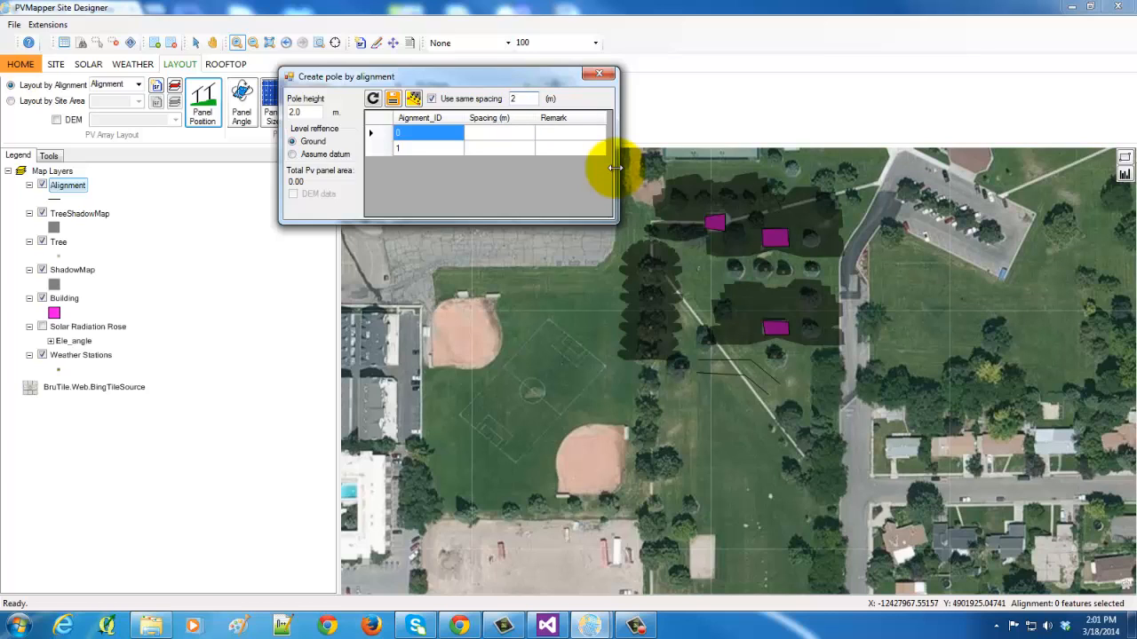
click(413, 99)
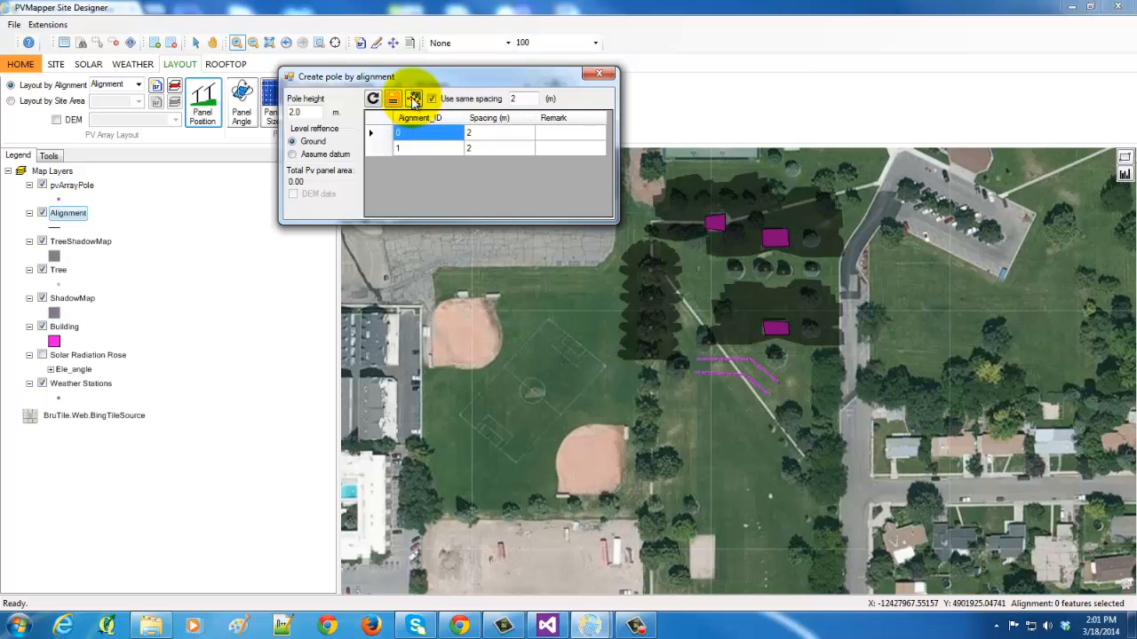
click(596, 75)
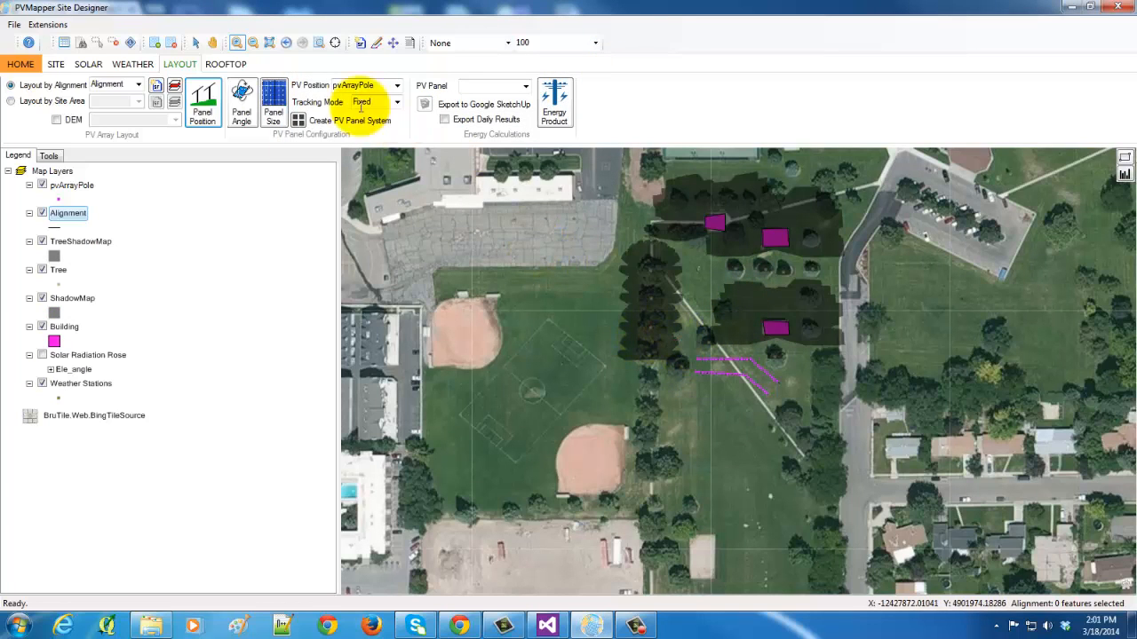
Generate the pole positions again along both alignments with a shared spacing of 2 m
click(237, 43)
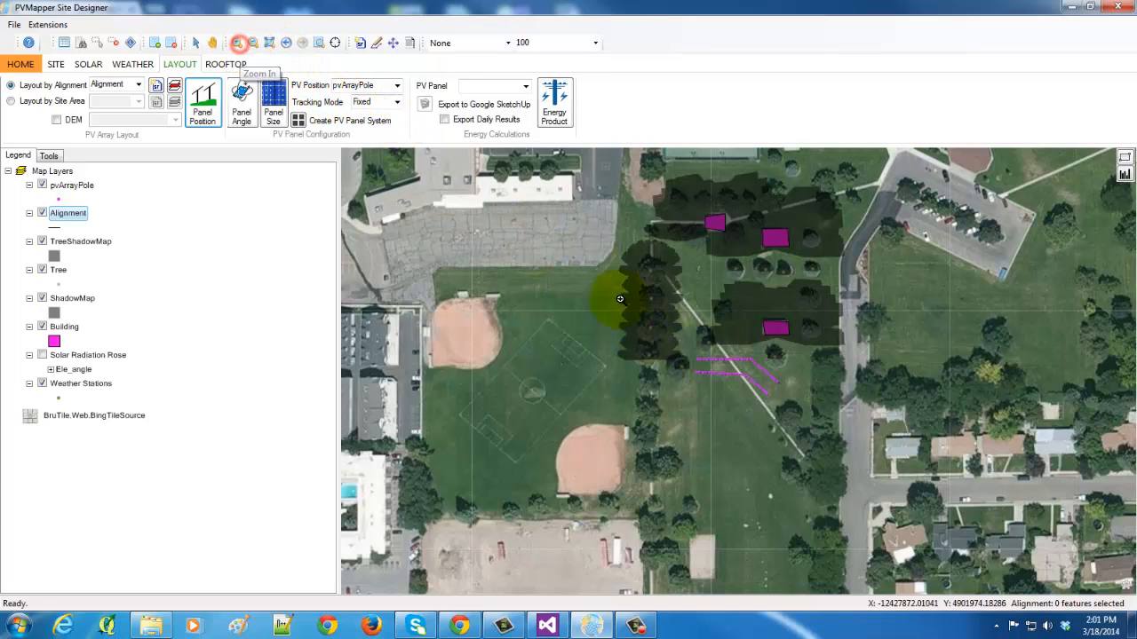
drag(671, 338, 834, 435)
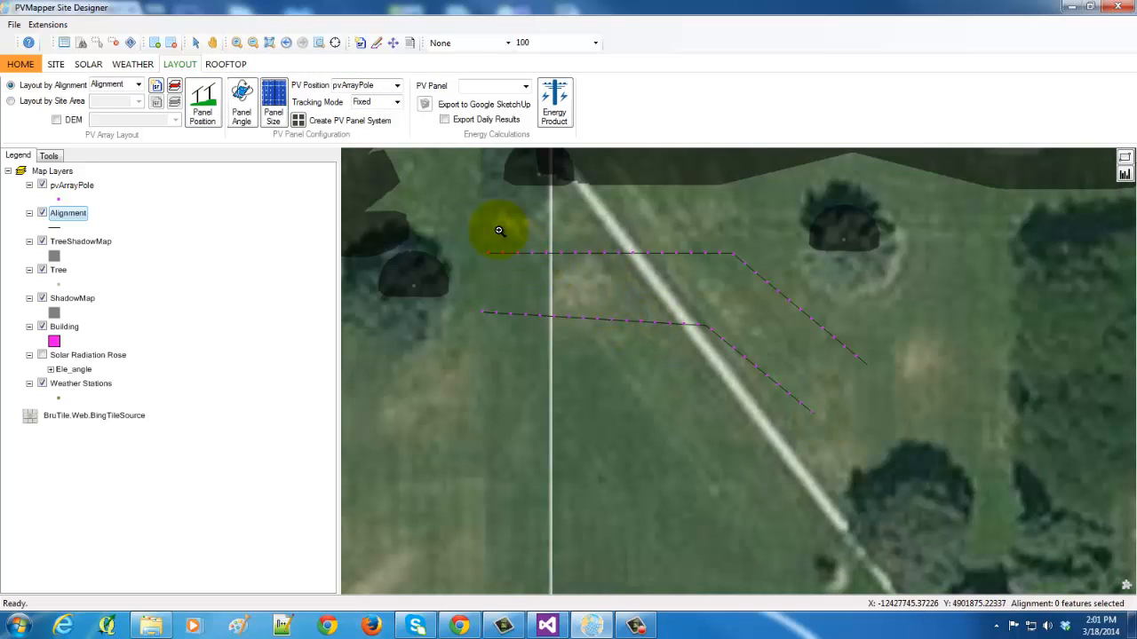
mouse_move(396, 151)
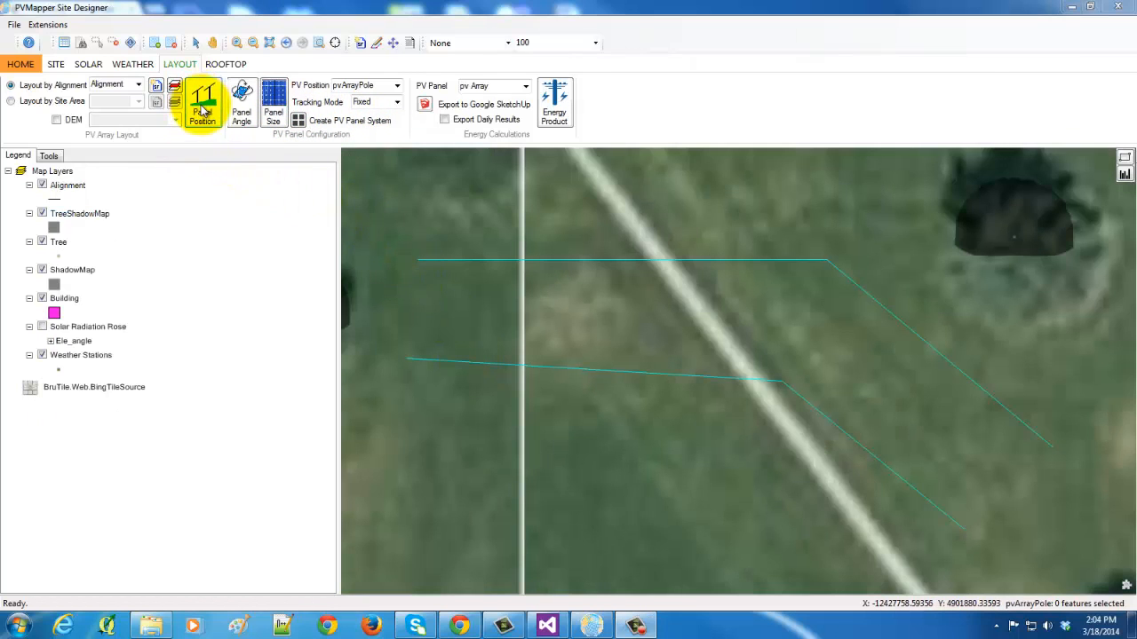
click(202, 108)
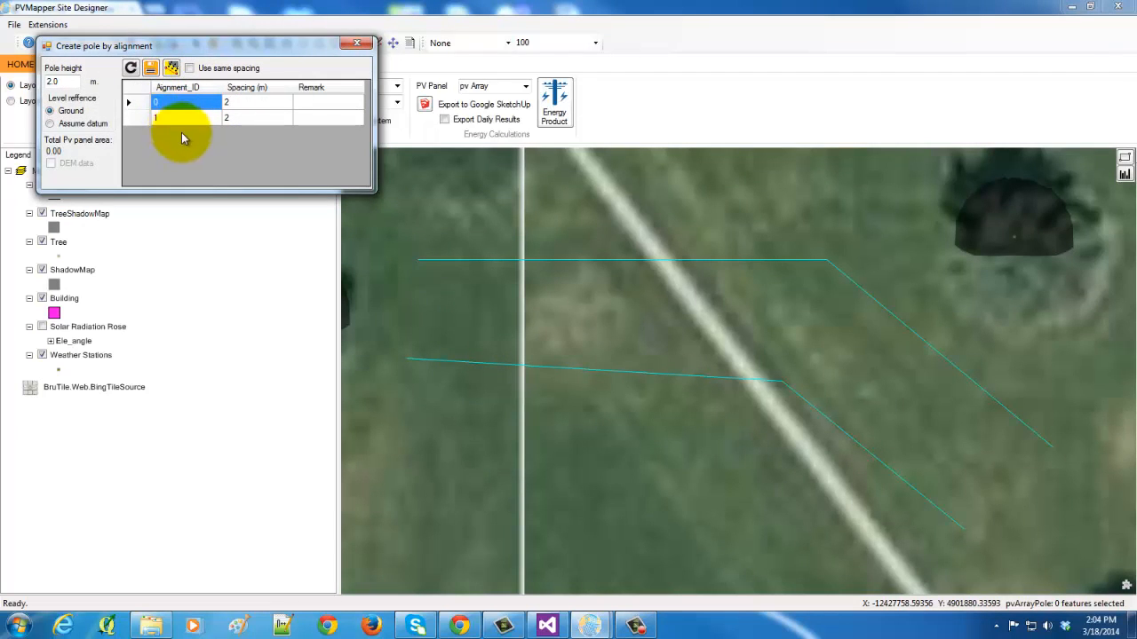
click(189, 69)
click(282, 67)
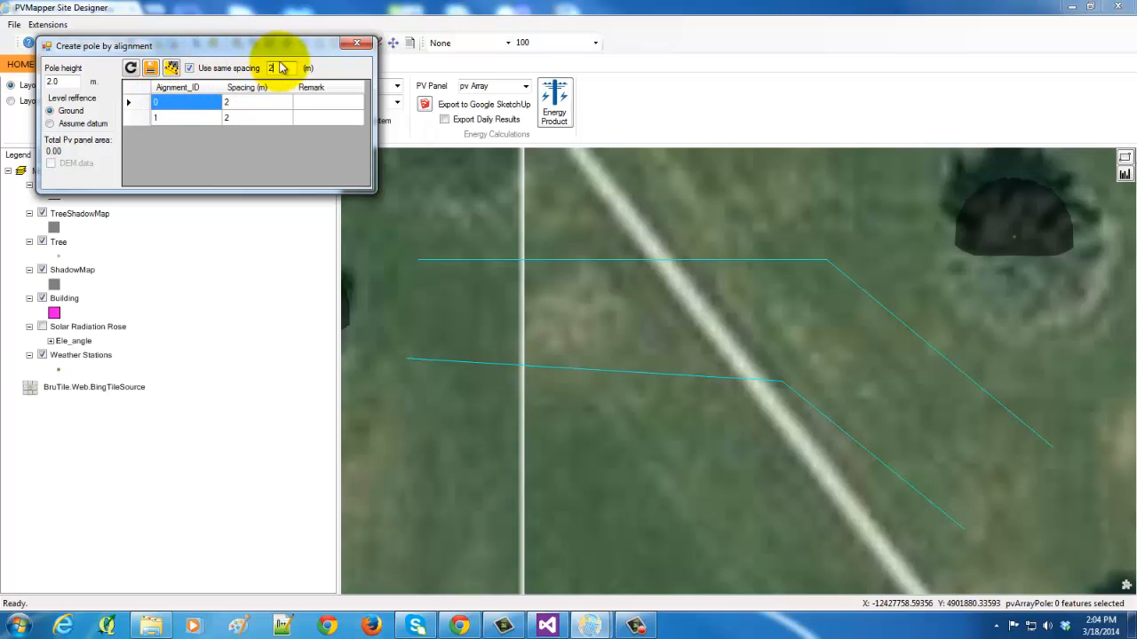
click(172, 69)
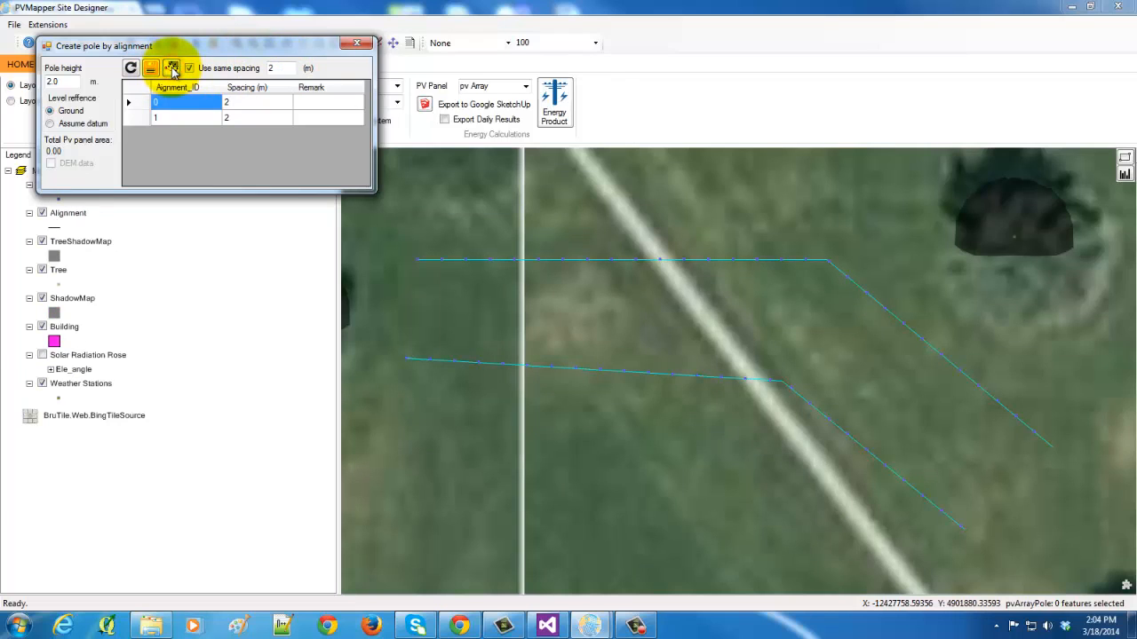
click(359, 46)
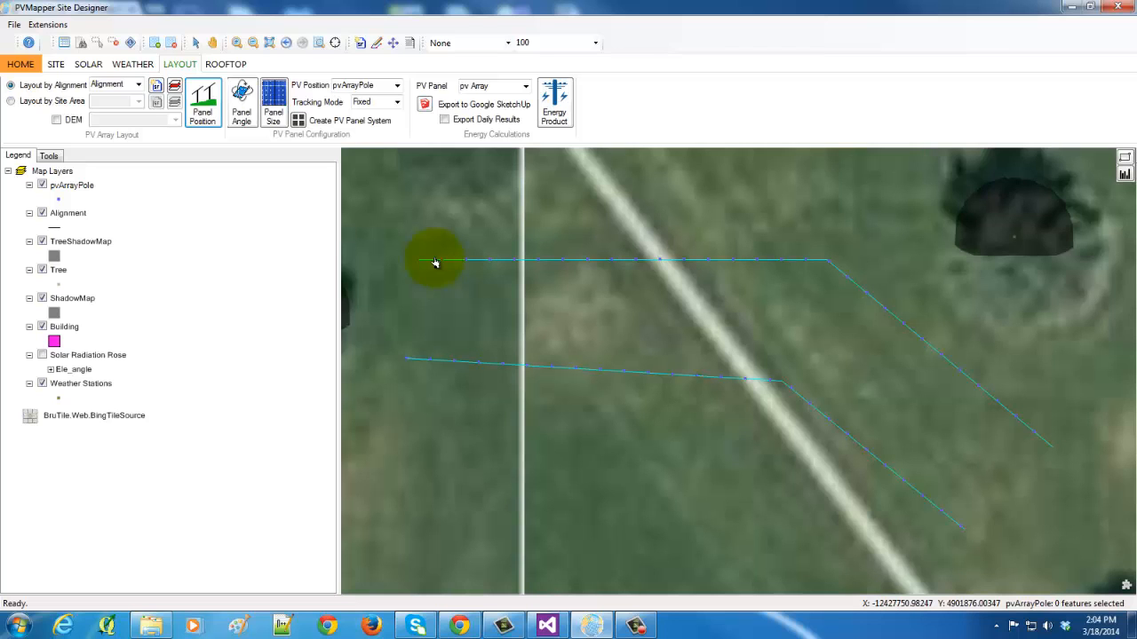
Select all pole positions along both alignments and set their panel tilt to 40 degrees facing south
click(275, 111)
drag(388, 203, 1077, 542)
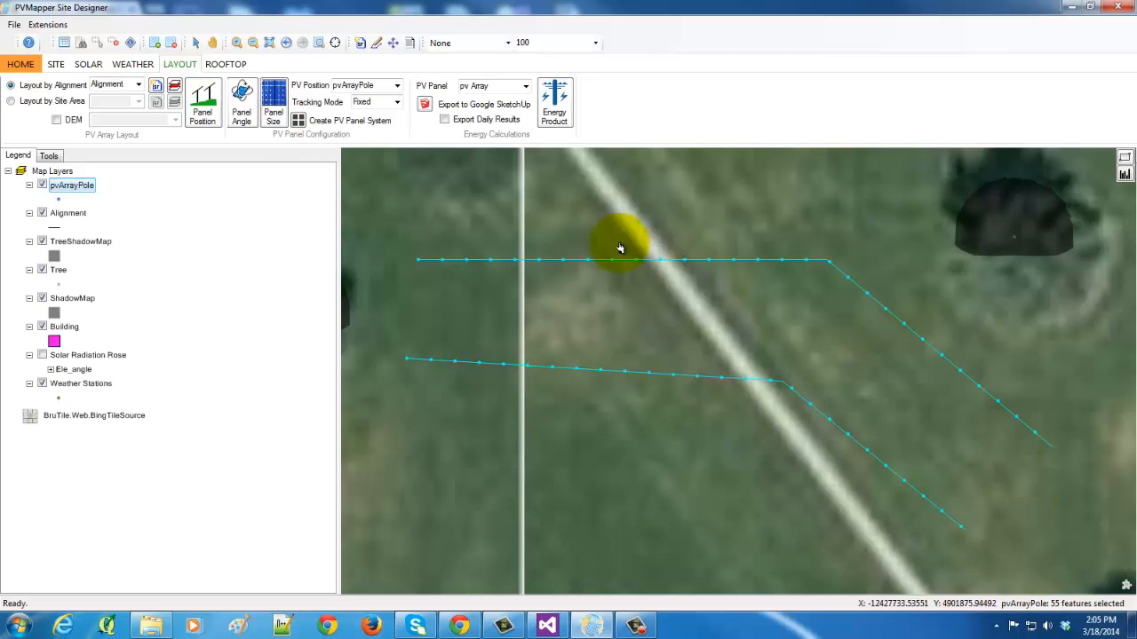
click(246, 103)
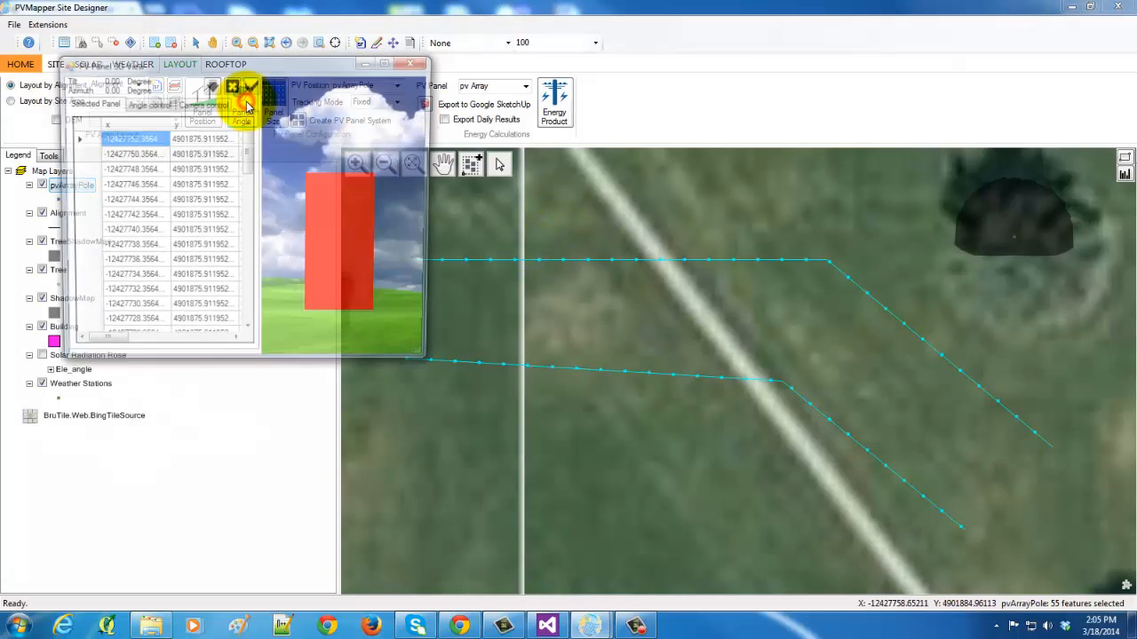
click(147, 102)
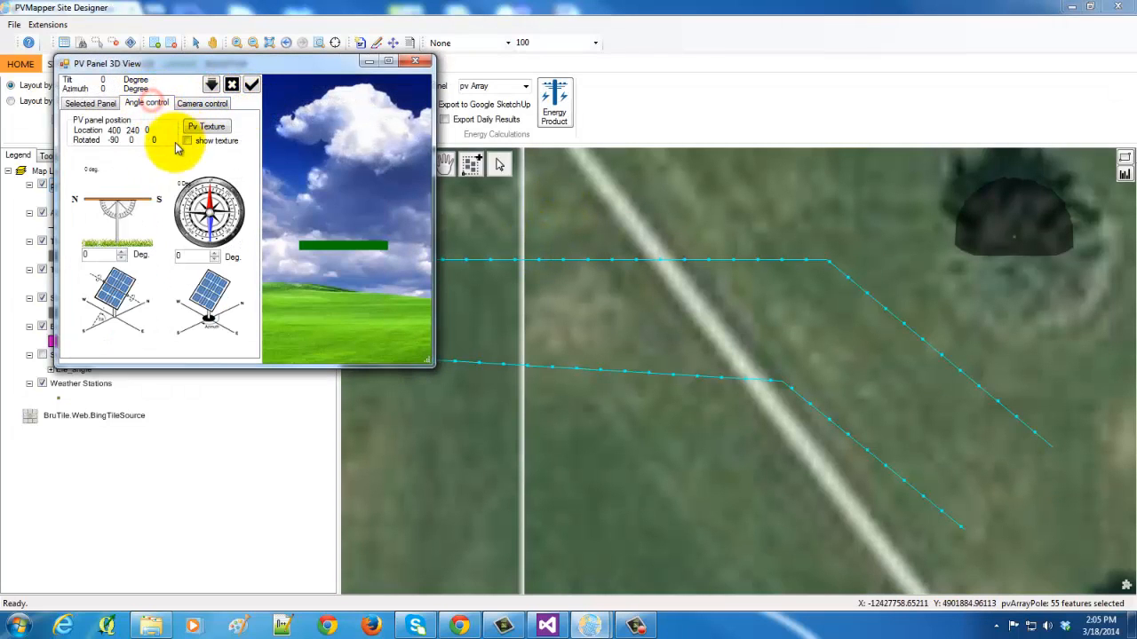
drag(139, 199, 148, 227)
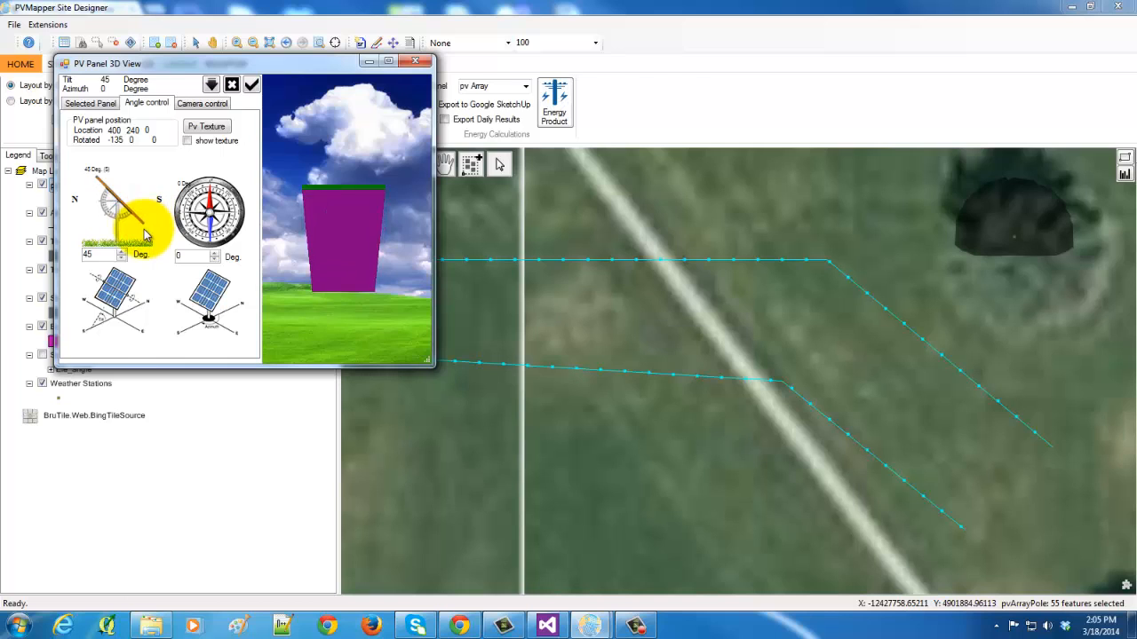
drag(147, 235, 151, 231)
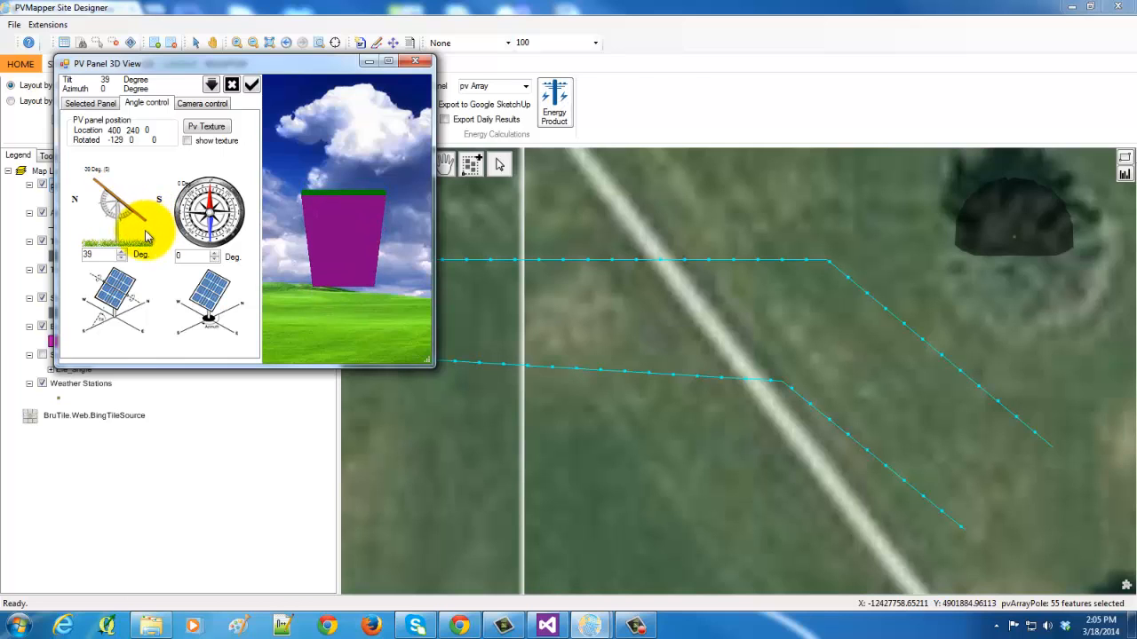
click(121, 252)
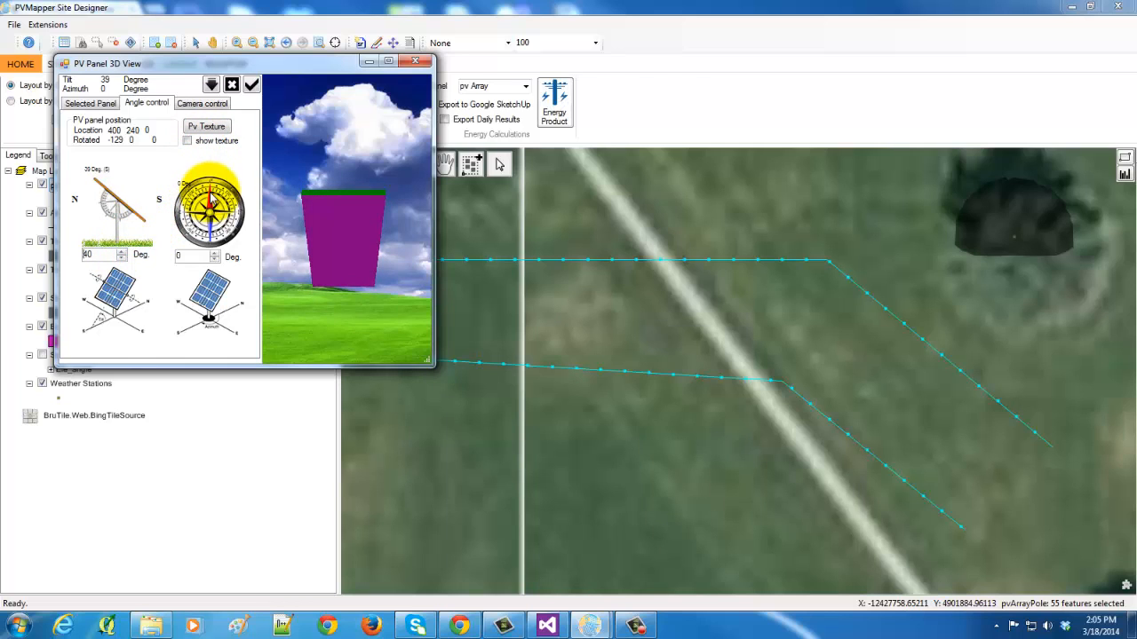
Set the panel azimuth to 180 degrees and apply the tilt and azimuth to all selected poles
drag(211, 201, 212, 253)
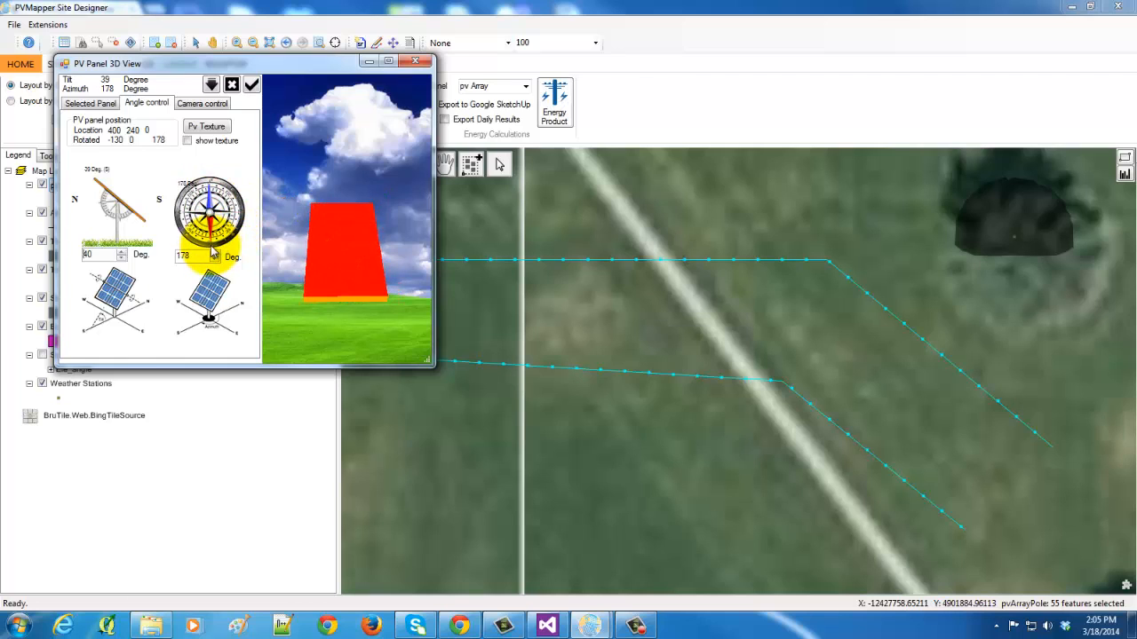
click(214, 252)
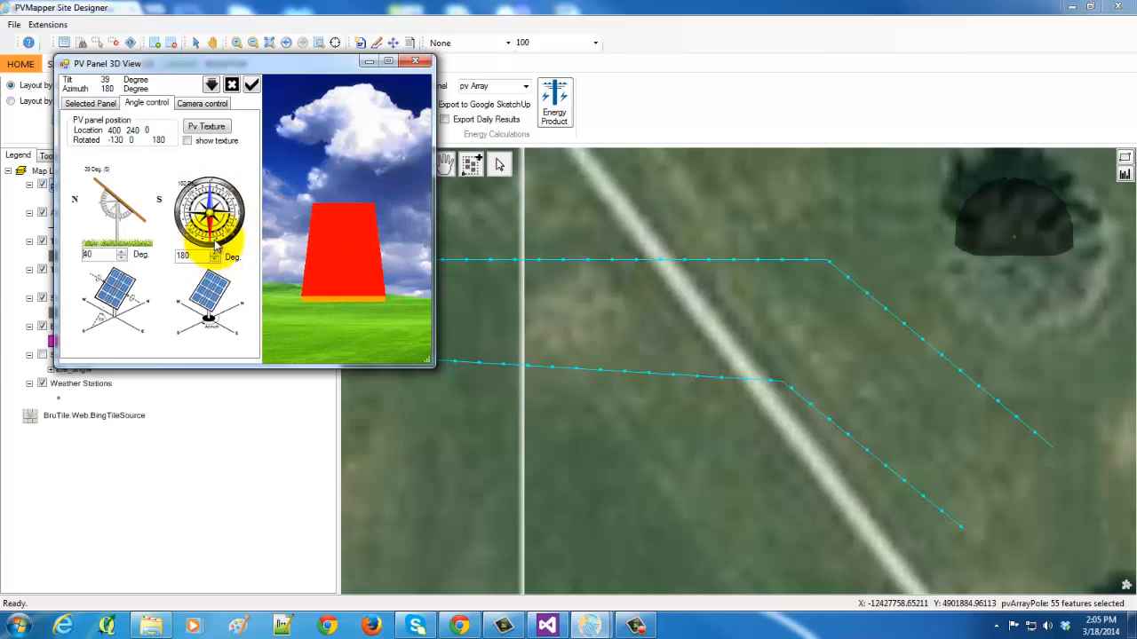
click(210, 85)
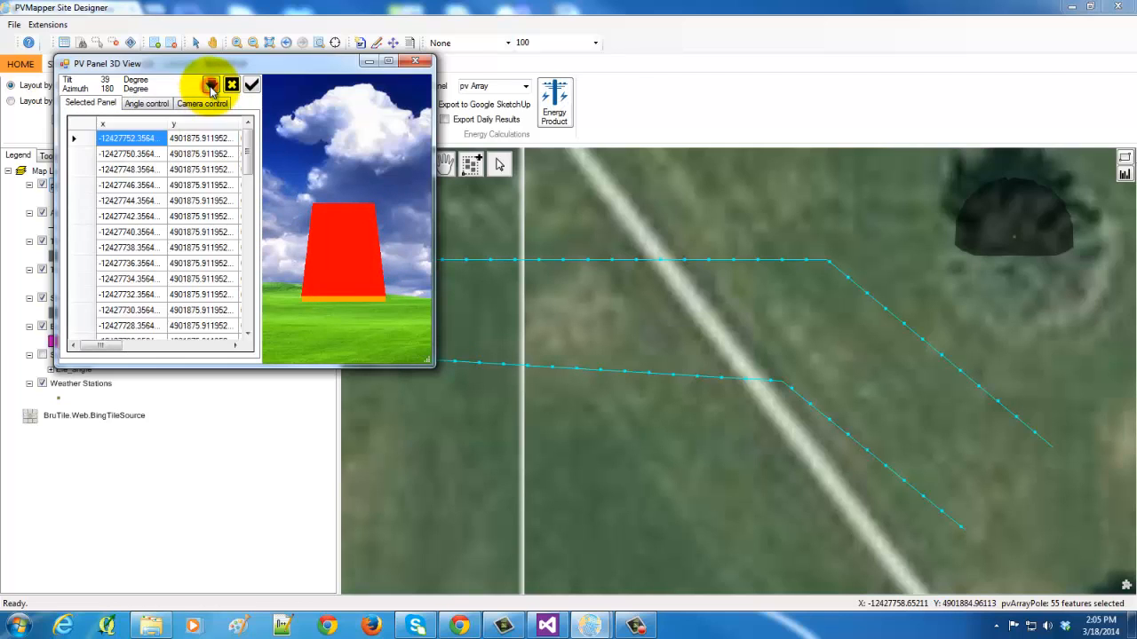
mouse_move(104, 345)
mouse_down()
mouse_move(196, 346)
mouse_move(102, 348)
mouse_up()
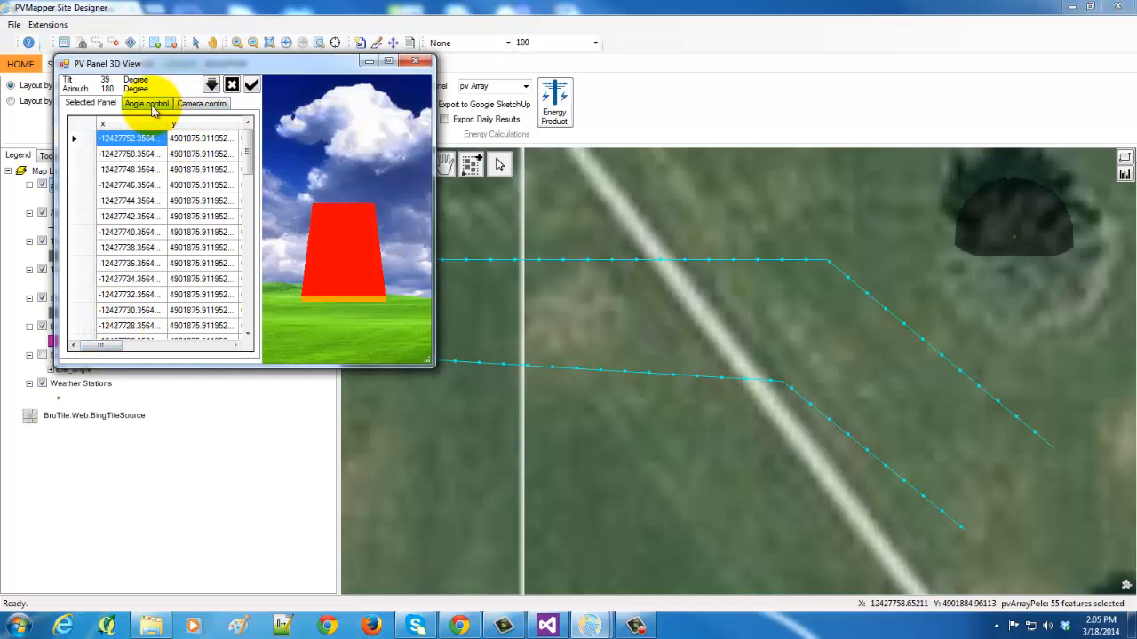
click(251, 84)
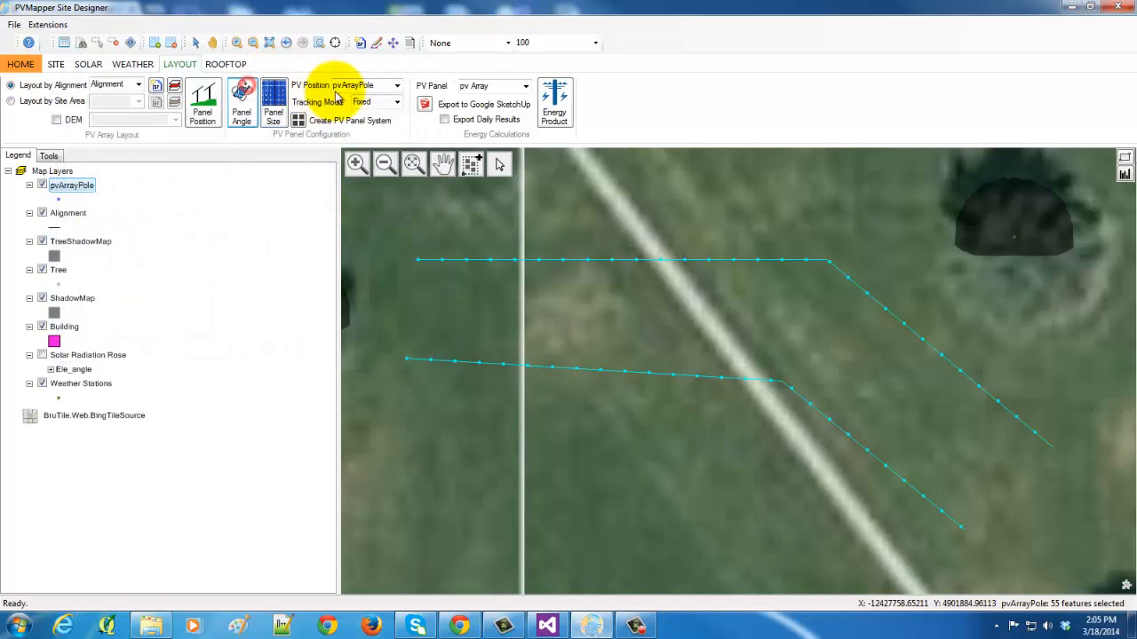
Choose the 1956X992 mm panel size and apply it to all panels
click(273, 105)
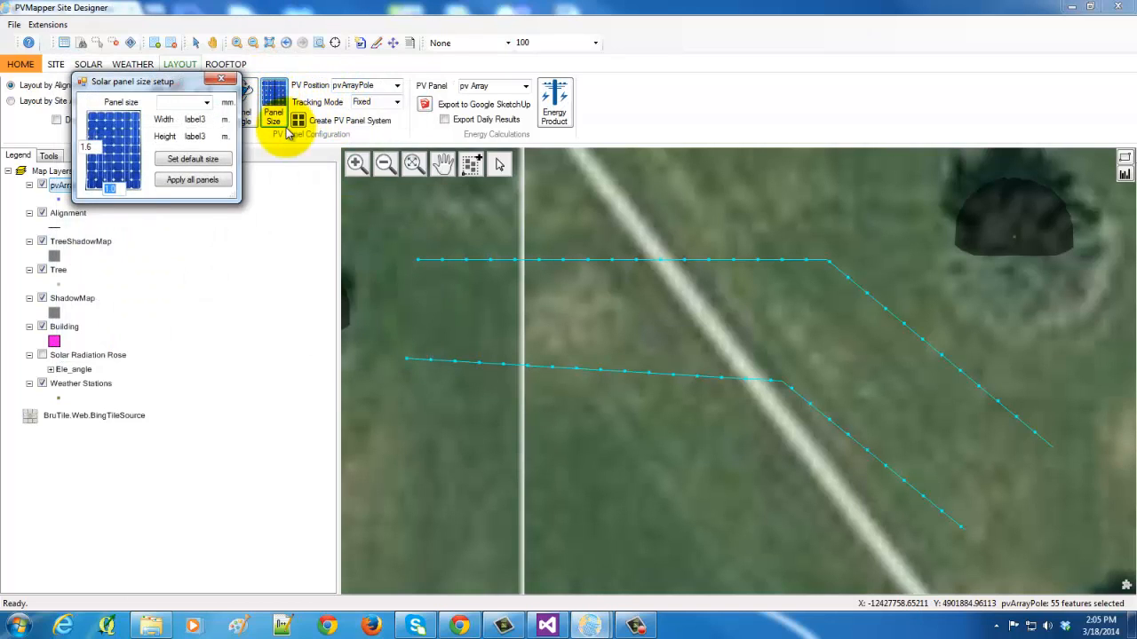
click(206, 103)
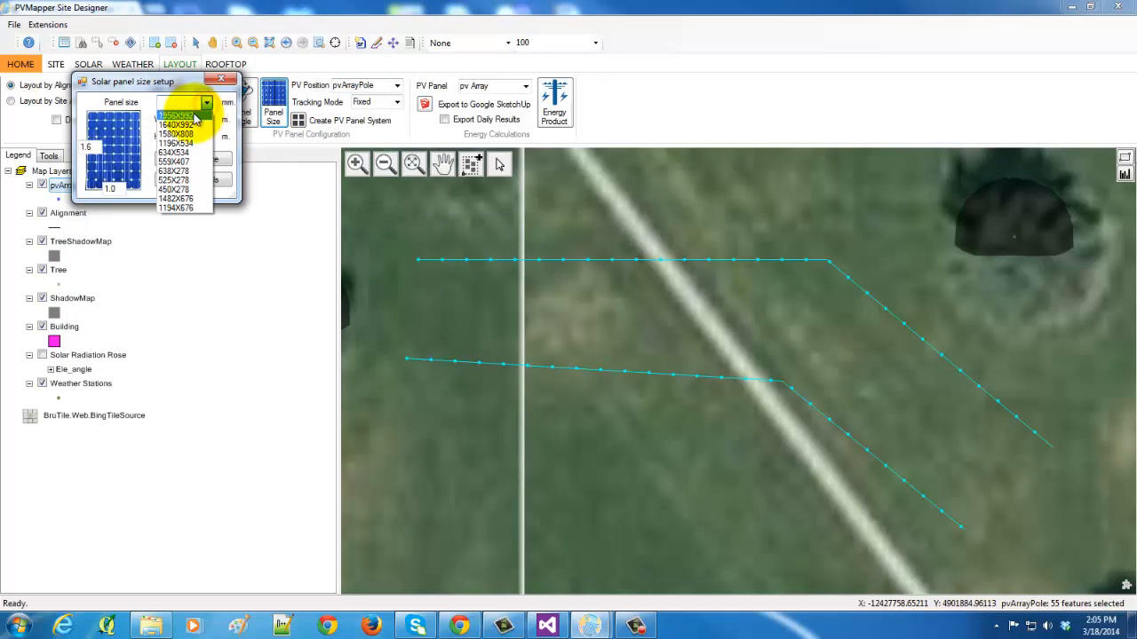
click(193, 117)
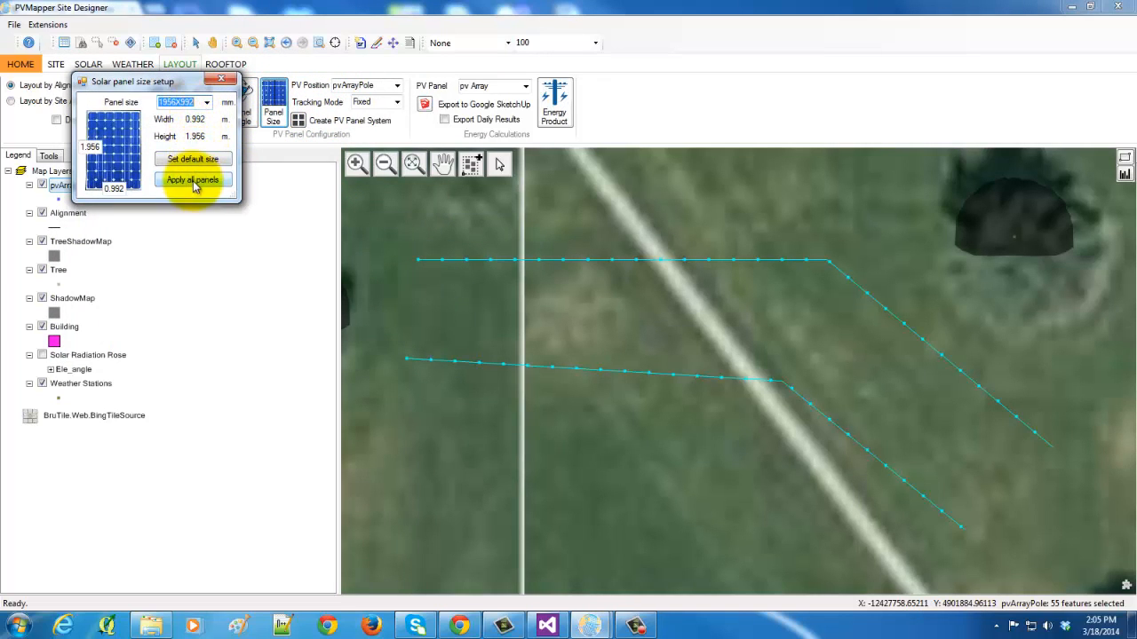
click(194, 183)
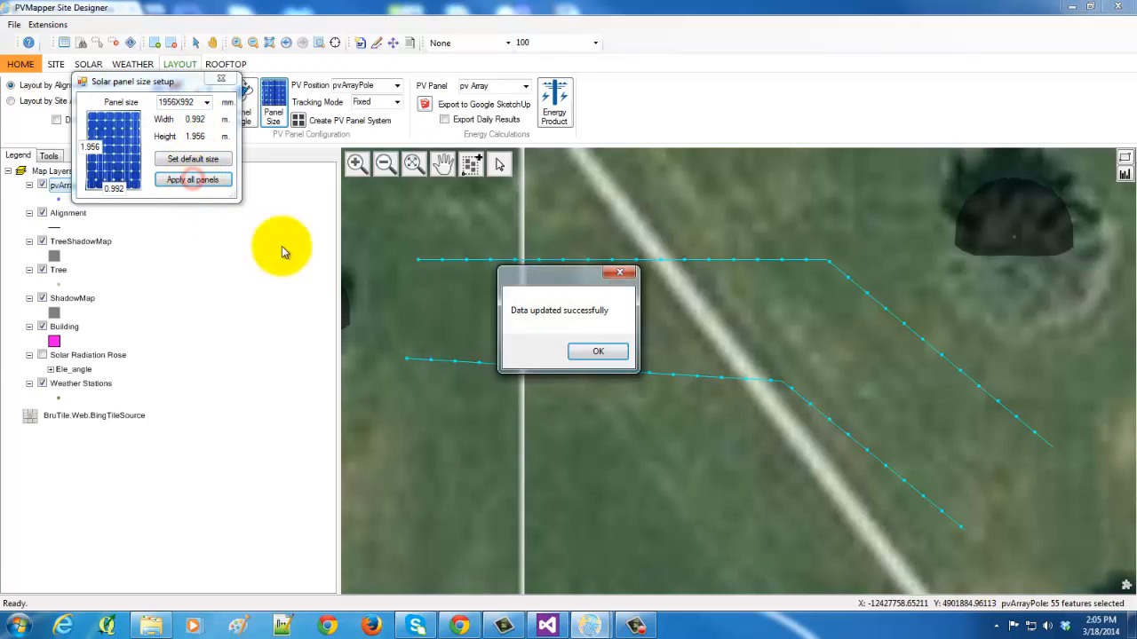
click(594, 351)
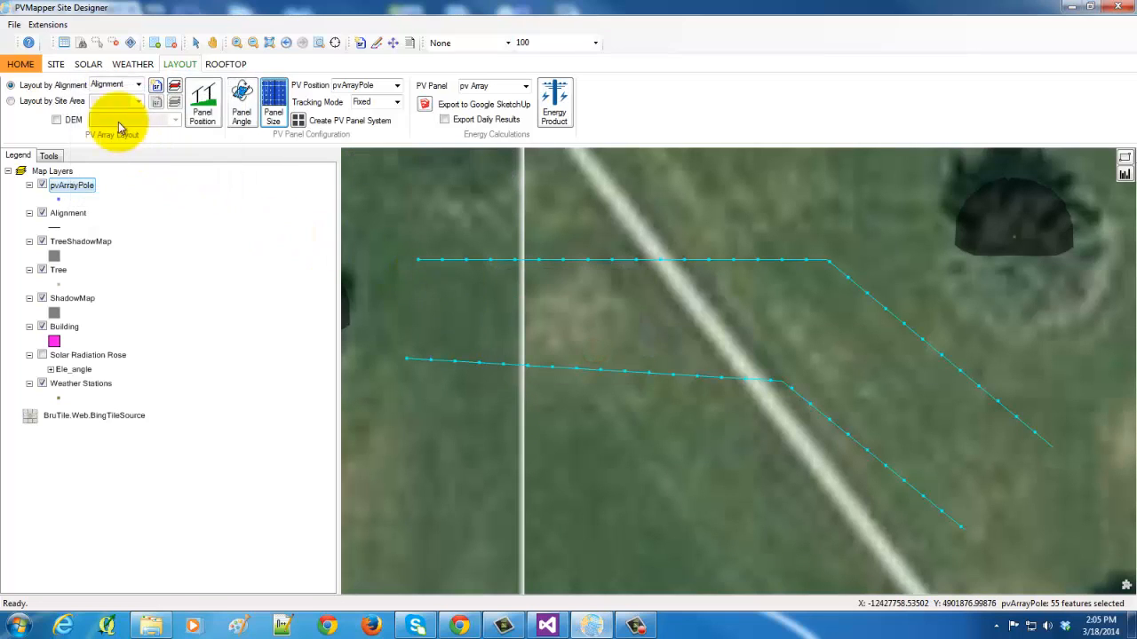
Review the panel size, azimuth and elevation angle values in the pvArrayPole attribute table
click(64, 44)
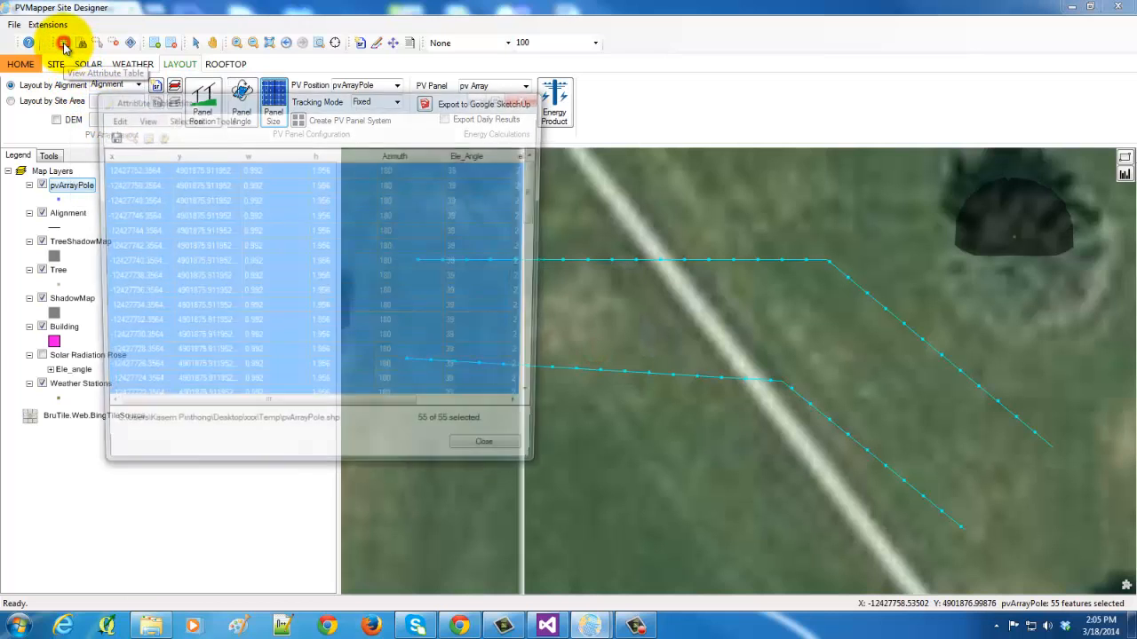
mouse_move(315, 414)
mouse_down()
mouse_move(453, 420)
mouse_move(300, 417)
mouse_up()
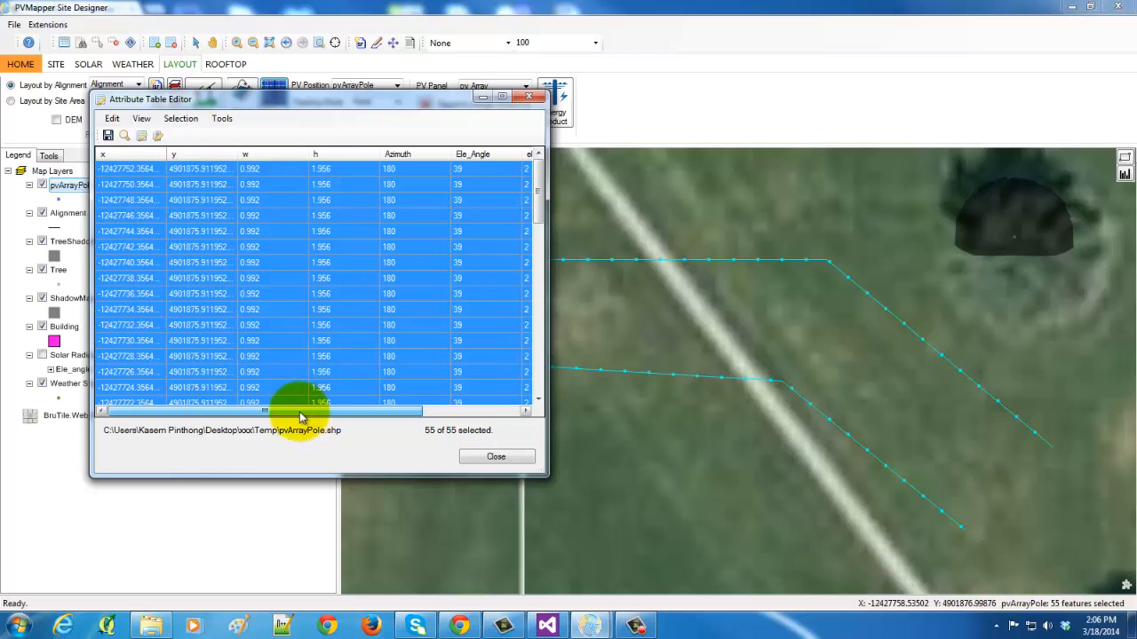
click(495, 457)
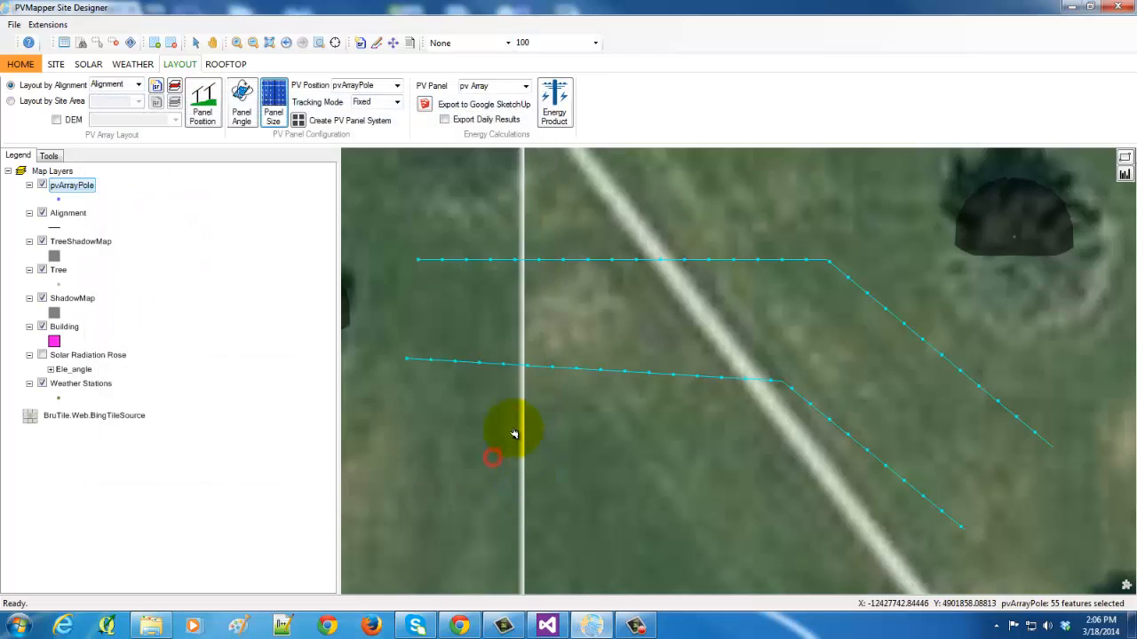
Create the PV panel system on the pole positions and calculate the array's energy production, ending in the map view
click(297, 122)
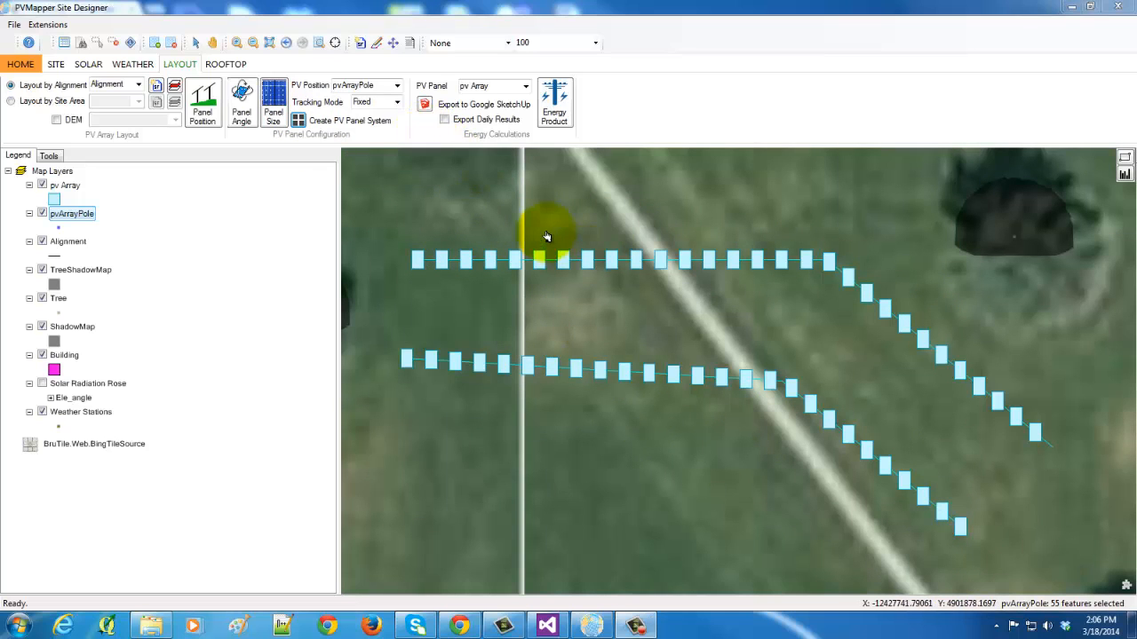
click(559, 100)
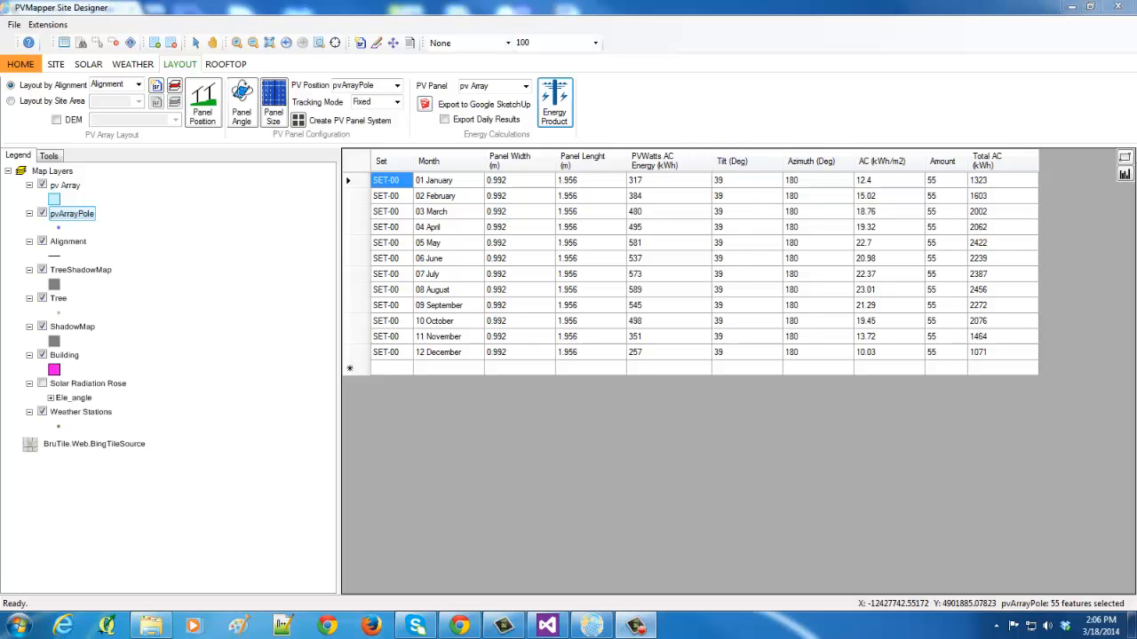
click(1125, 159)
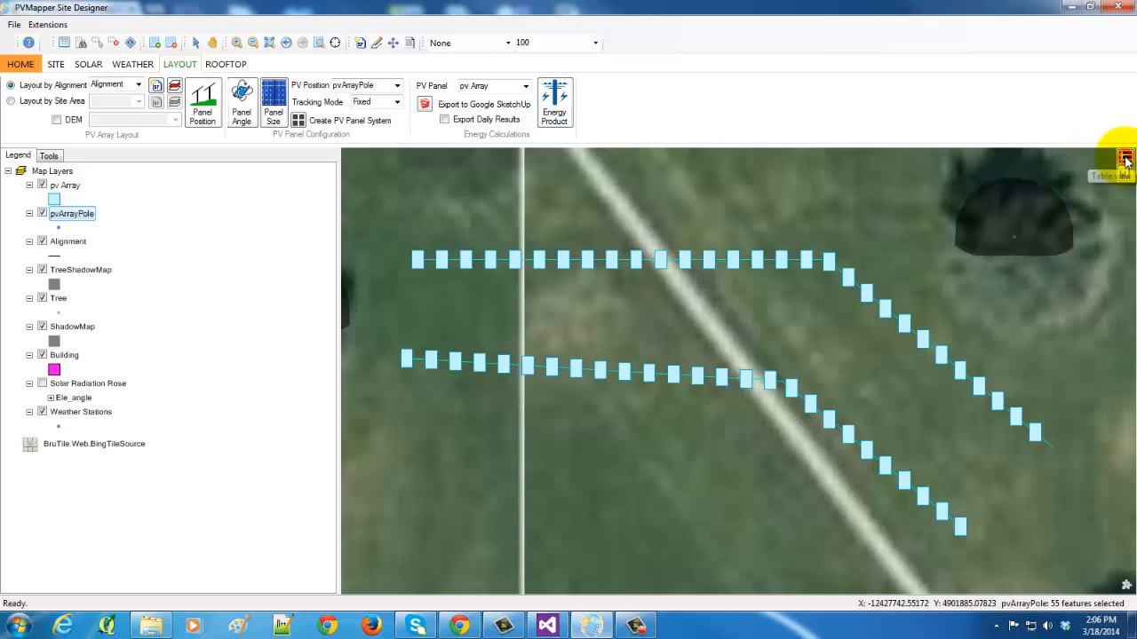
click(1126, 159)
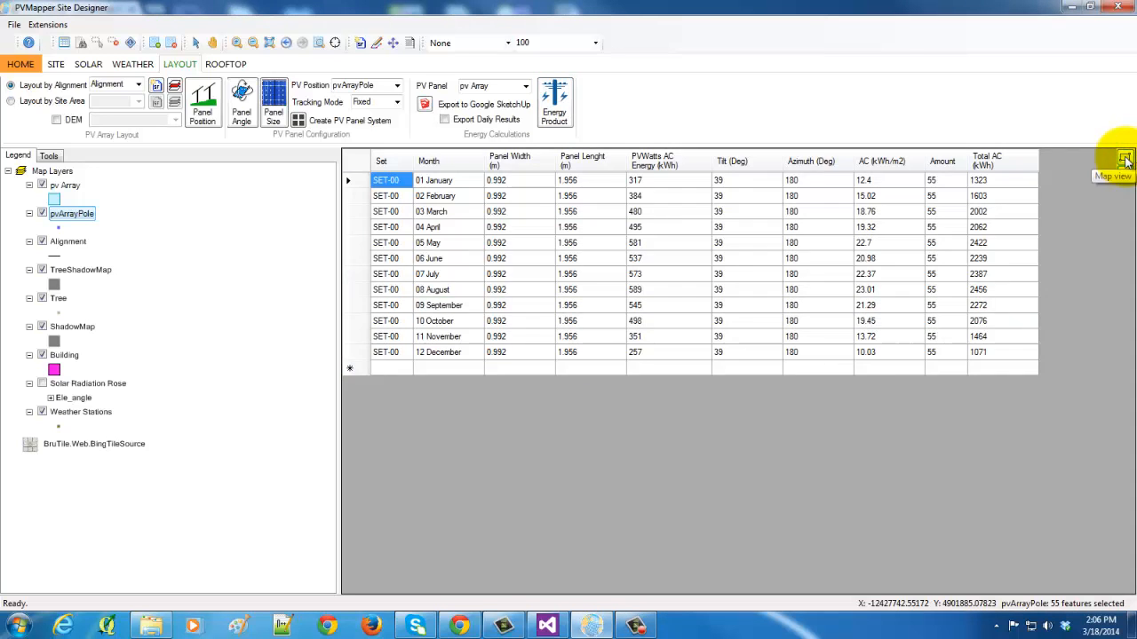
click(1125, 159)
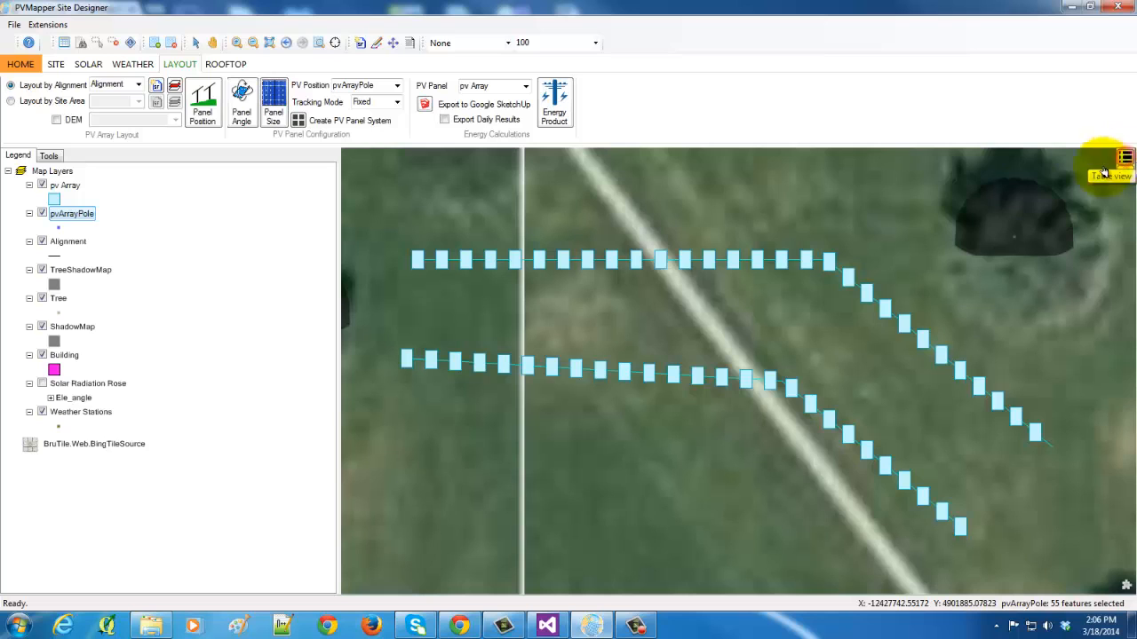
For the rooftop design, draw a west-to-east ridge line across the south wing of the white-roofed building with the pool
click(233, 64)
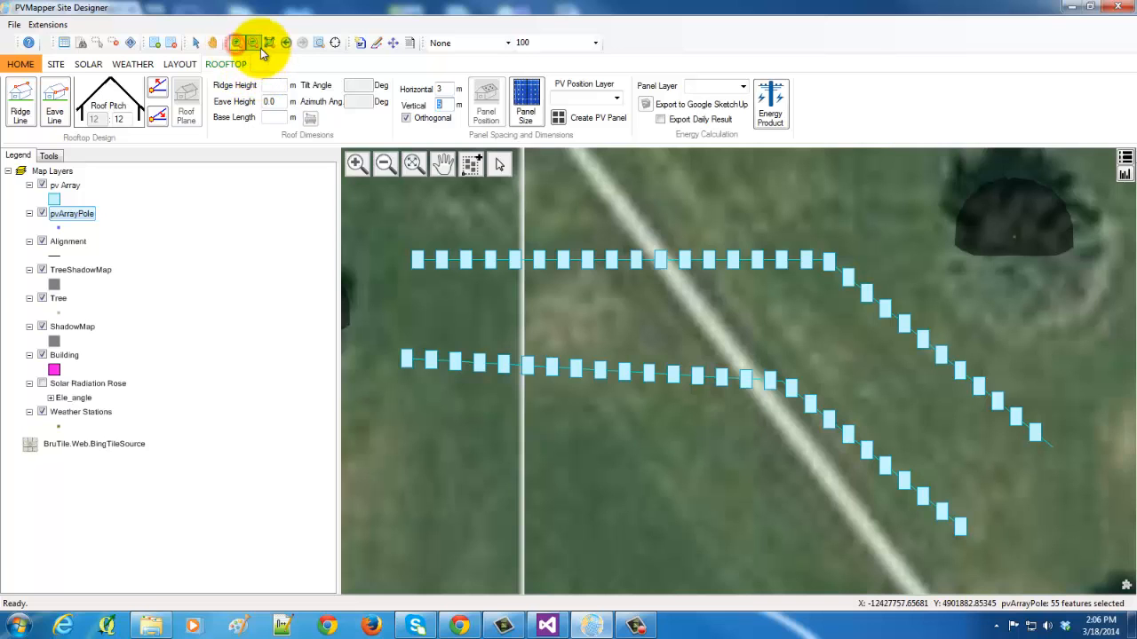
click(253, 43)
click(482, 228)
click(522, 277)
click(547, 270)
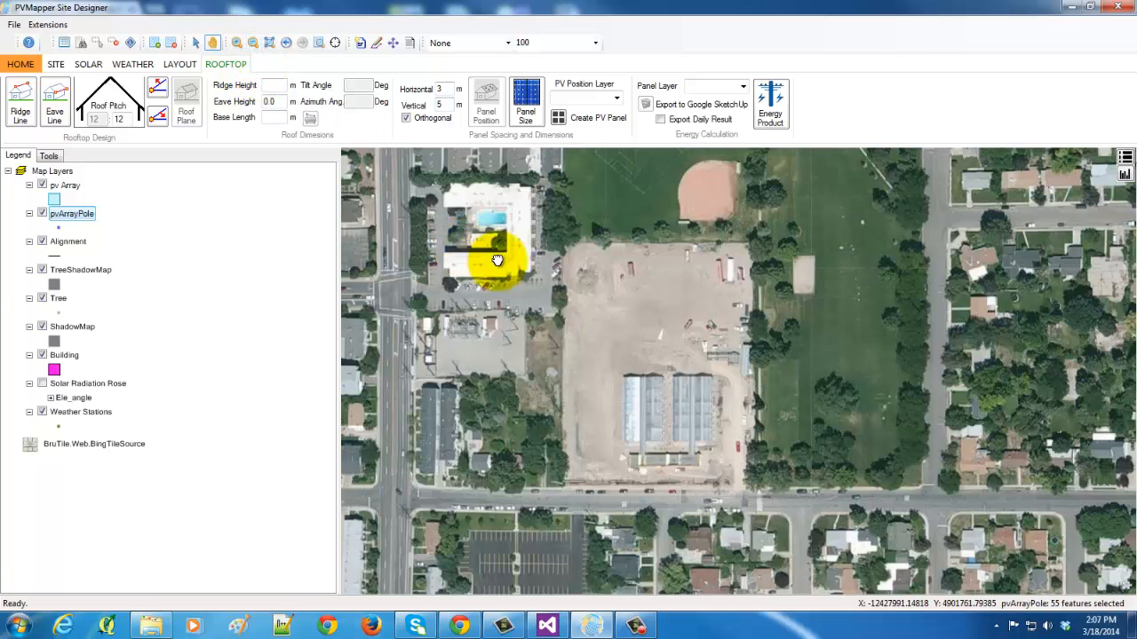
click(462, 250)
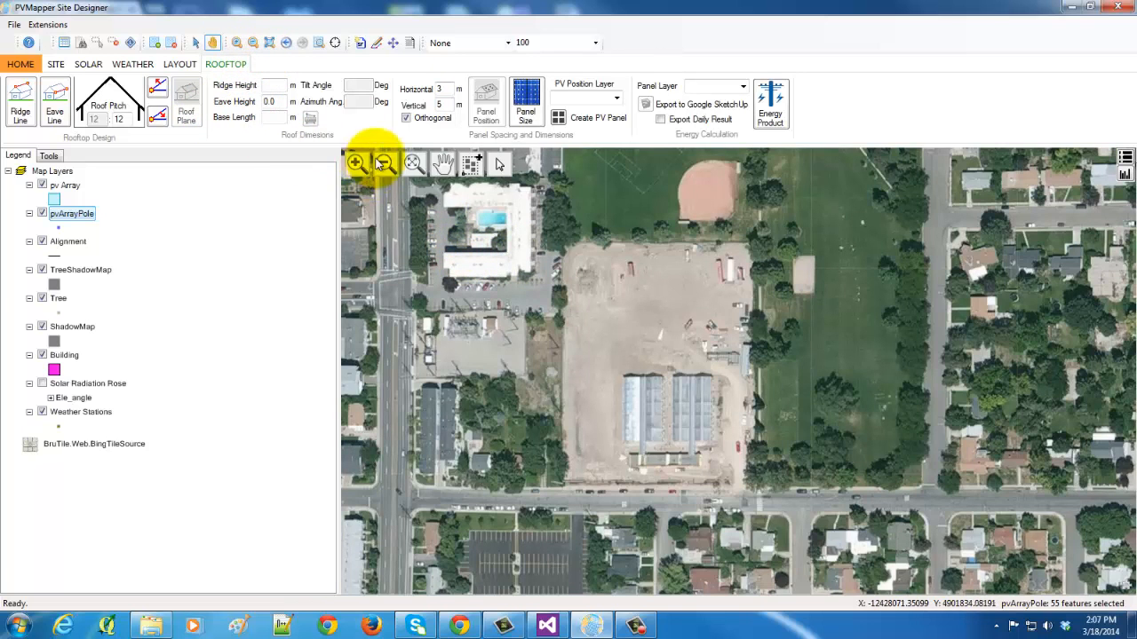
click(357, 161)
drag(424, 218, 576, 300)
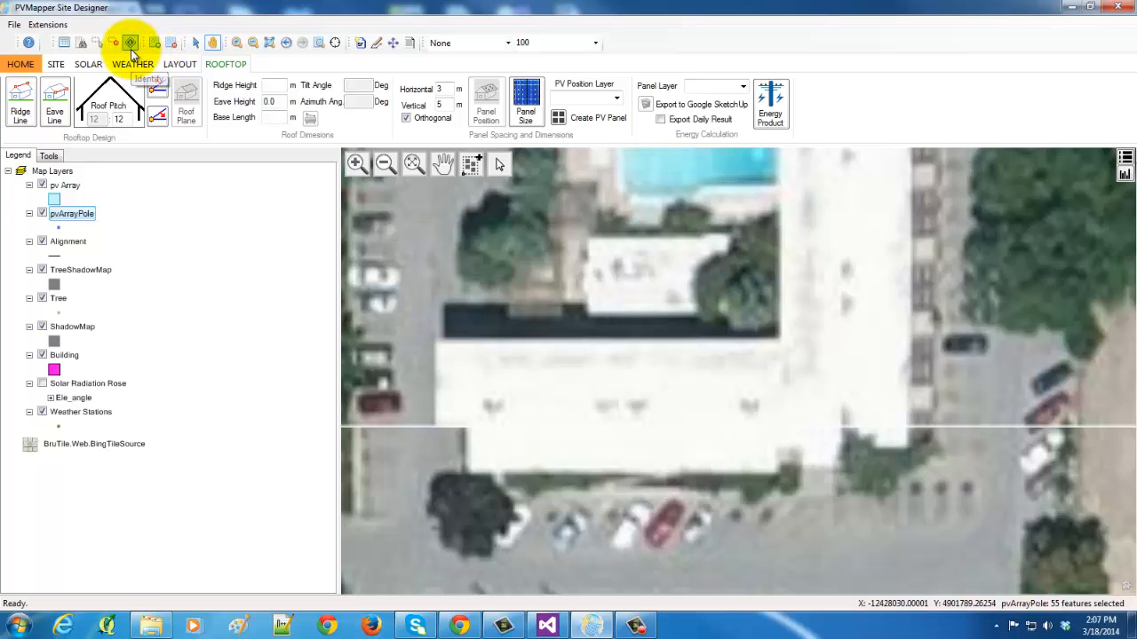
click(20, 102)
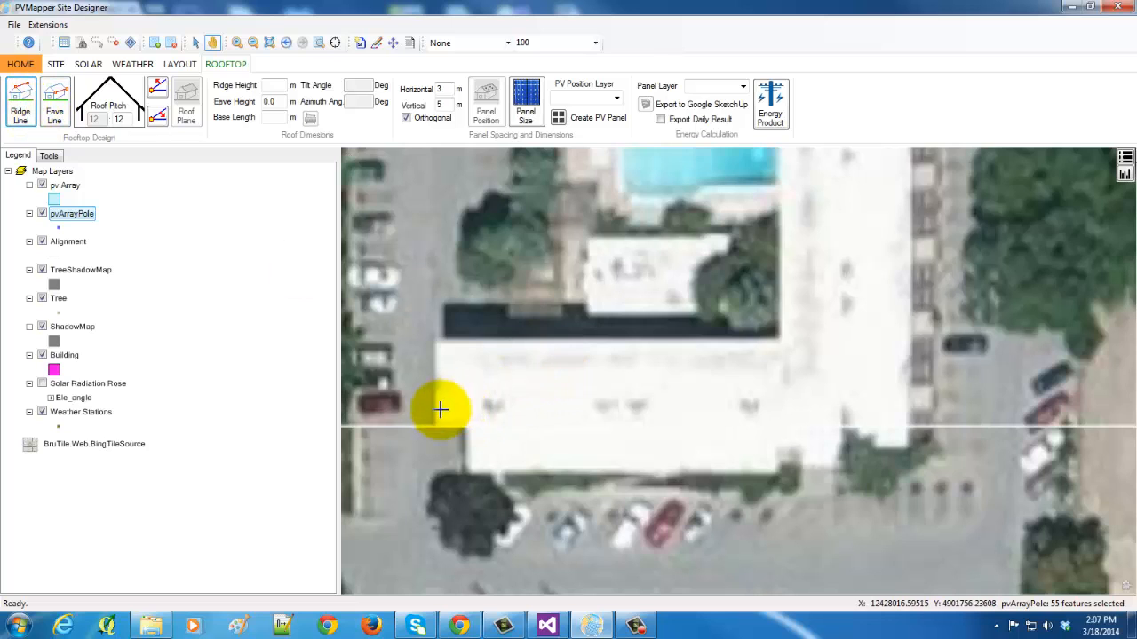
click(468, 427)
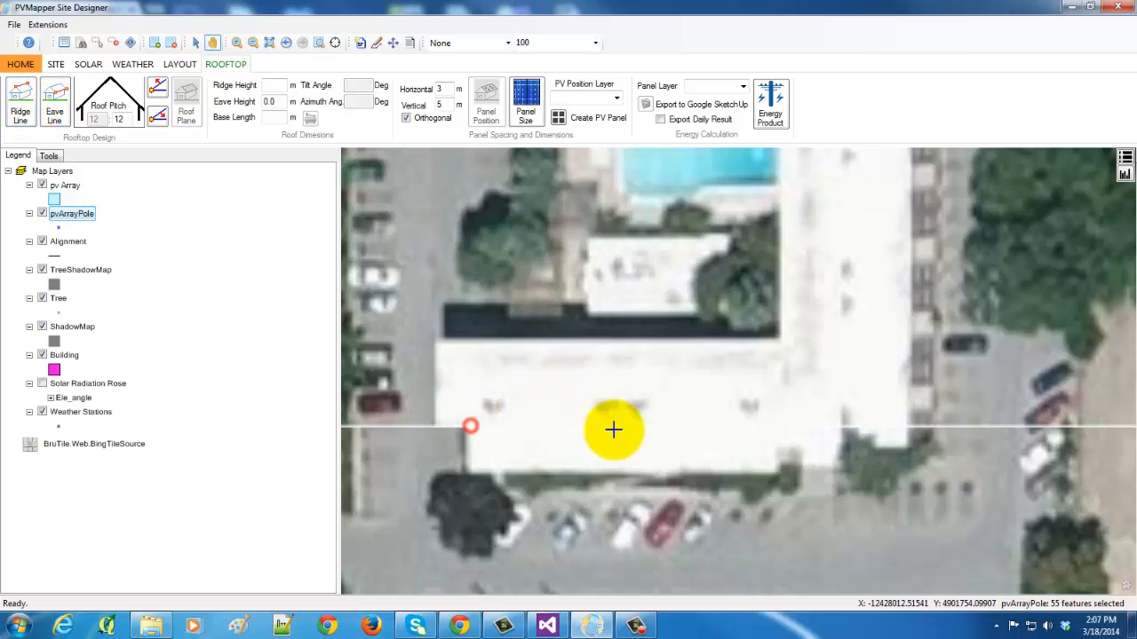
click(779, 427)
Draw the eave line along the southern roof edge, parallel to the ridge line and of the same length
click(55, 105)
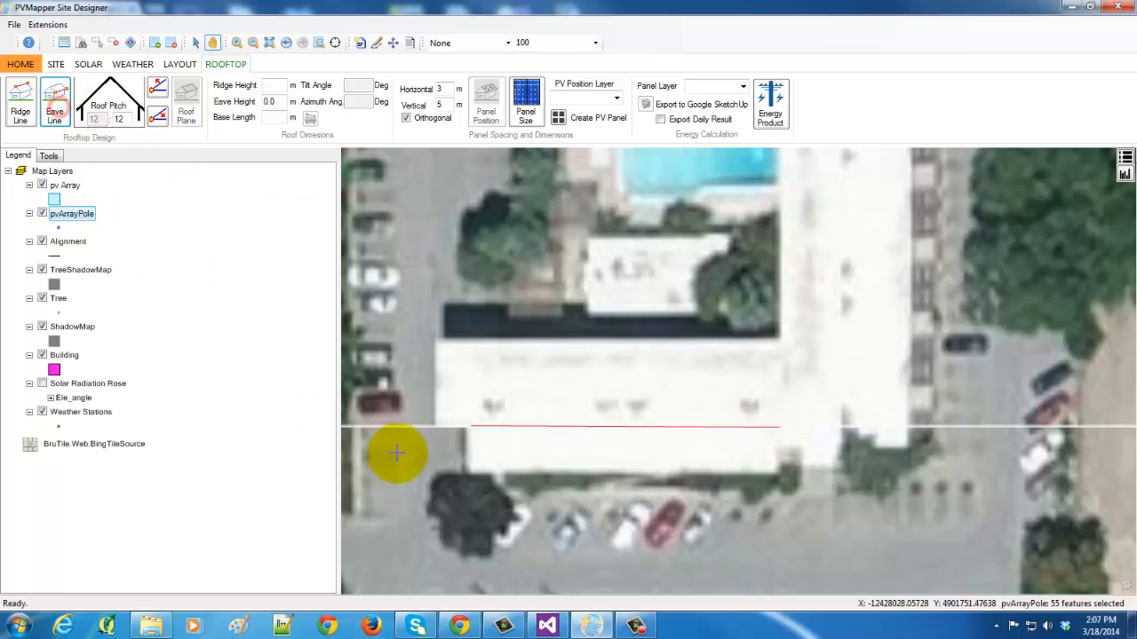
click(469, 472)
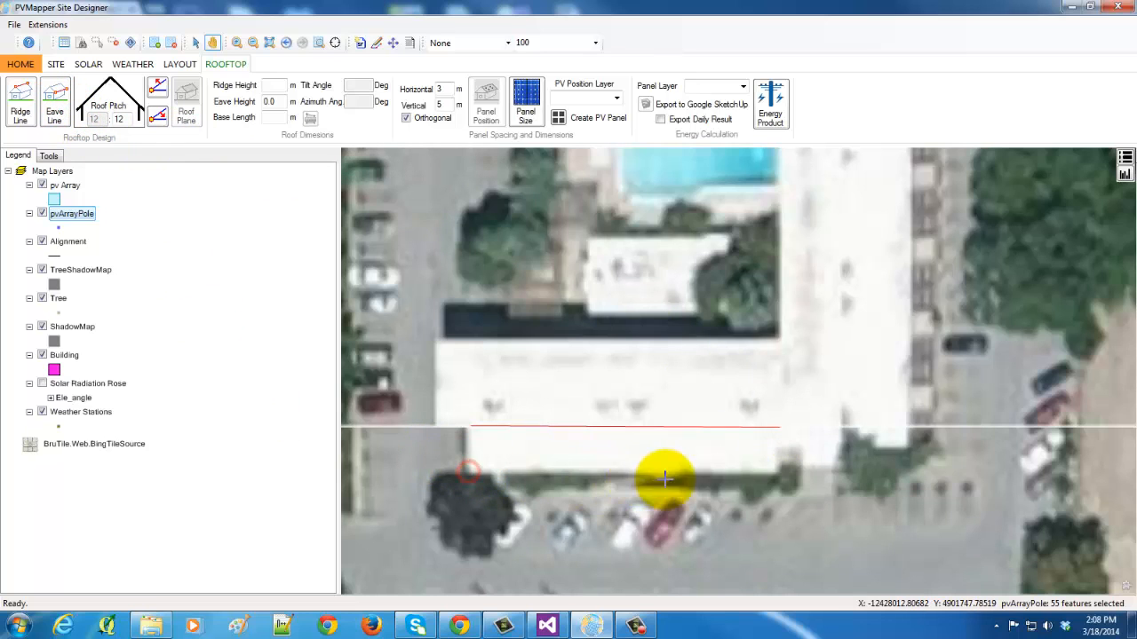
click(779, 472)
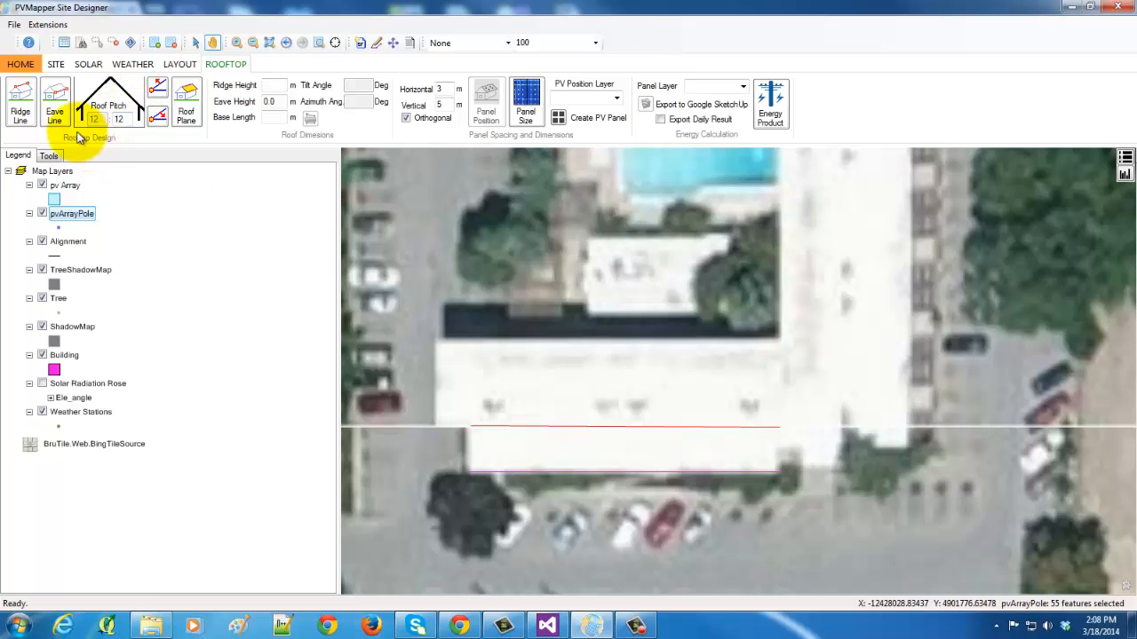
Set the roof pitch to 12:2 and generate the roof plane between the ridge and eave lines
click(157, 117)
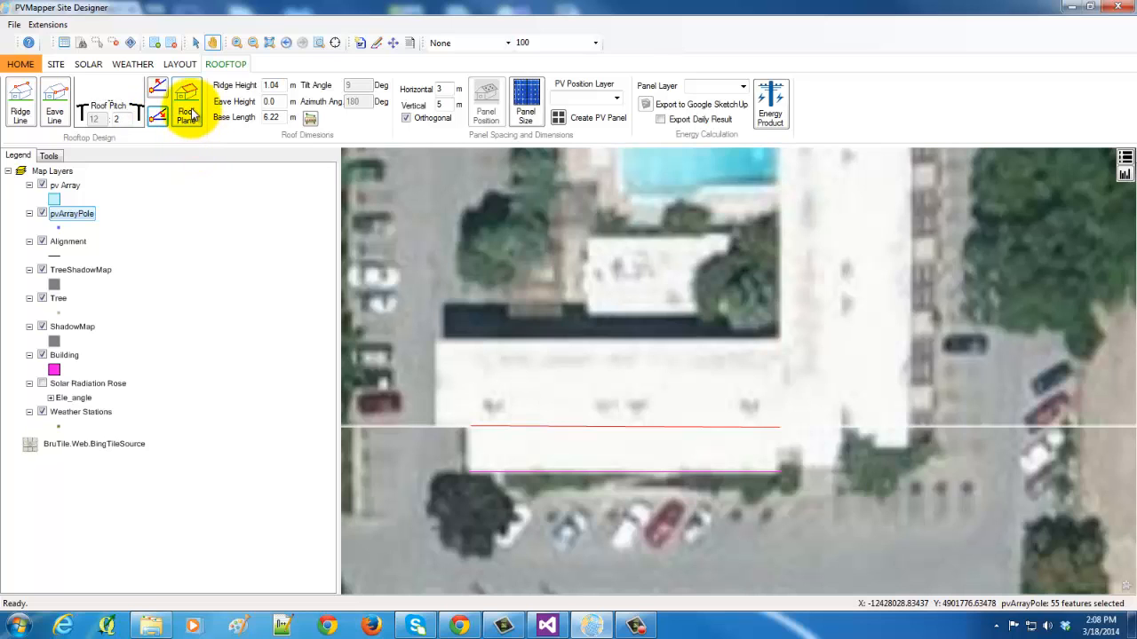
click(190, 114)
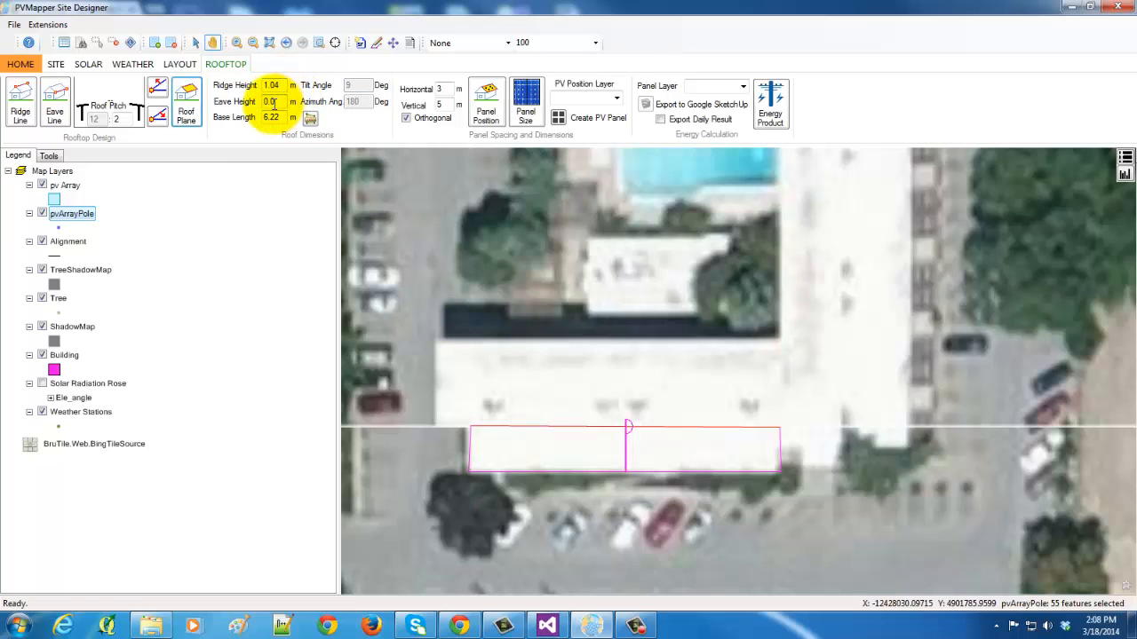
Set the panel spacing to 1 m horizontal and 2.5 m vertical, and generate the panel positions on the roof plane
drag(280, 101, 263, 102)
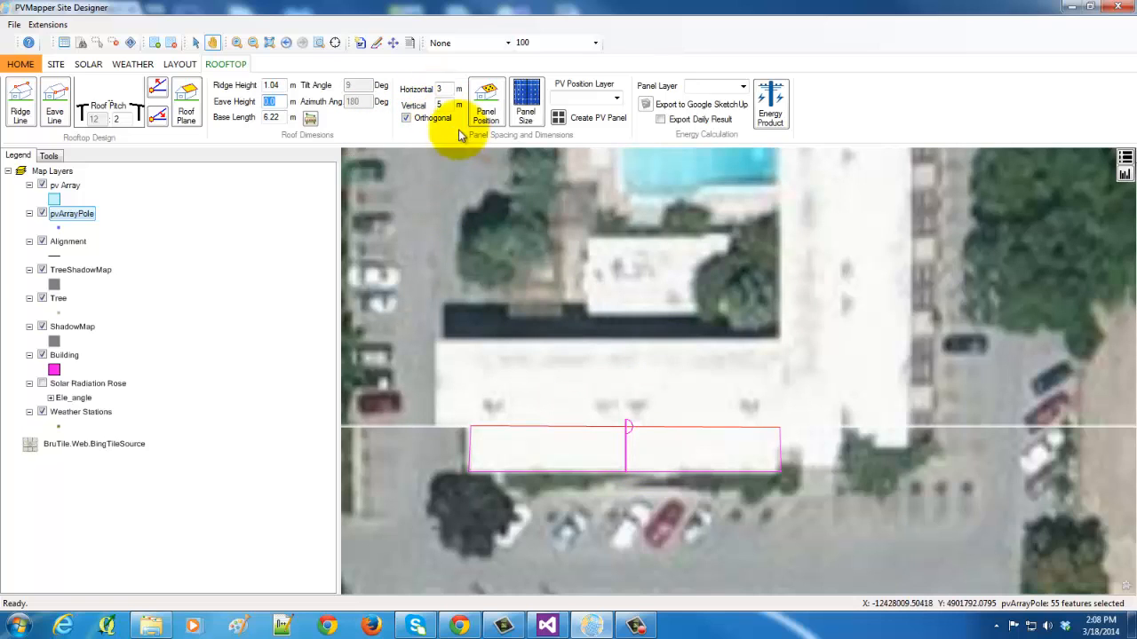
double_click(445, 89)
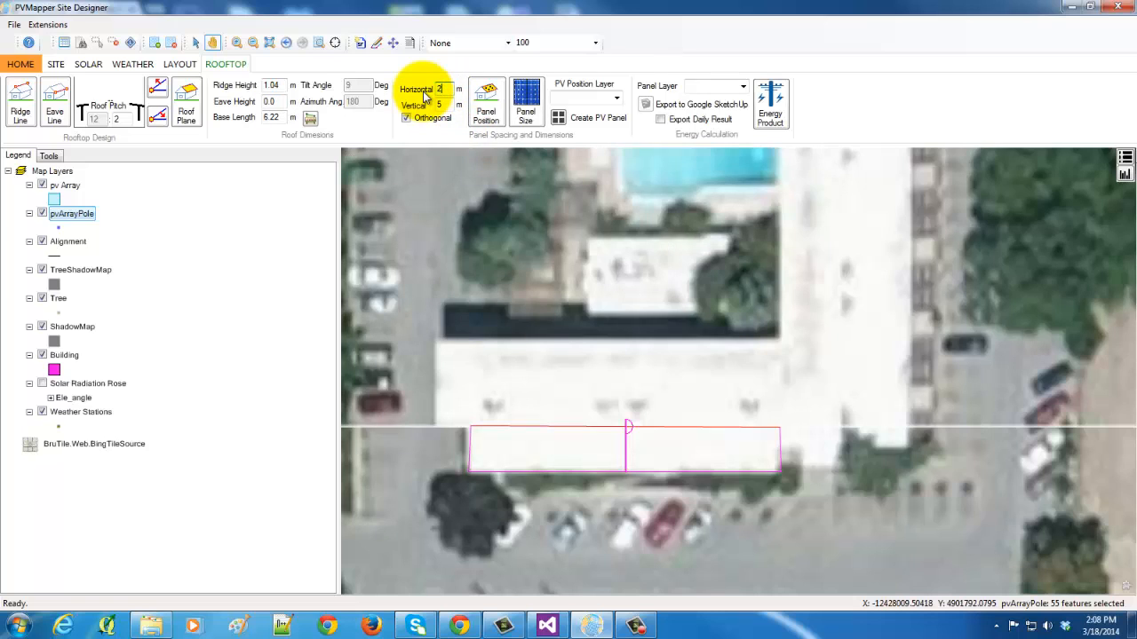
drag(445, 103, 413, 108)
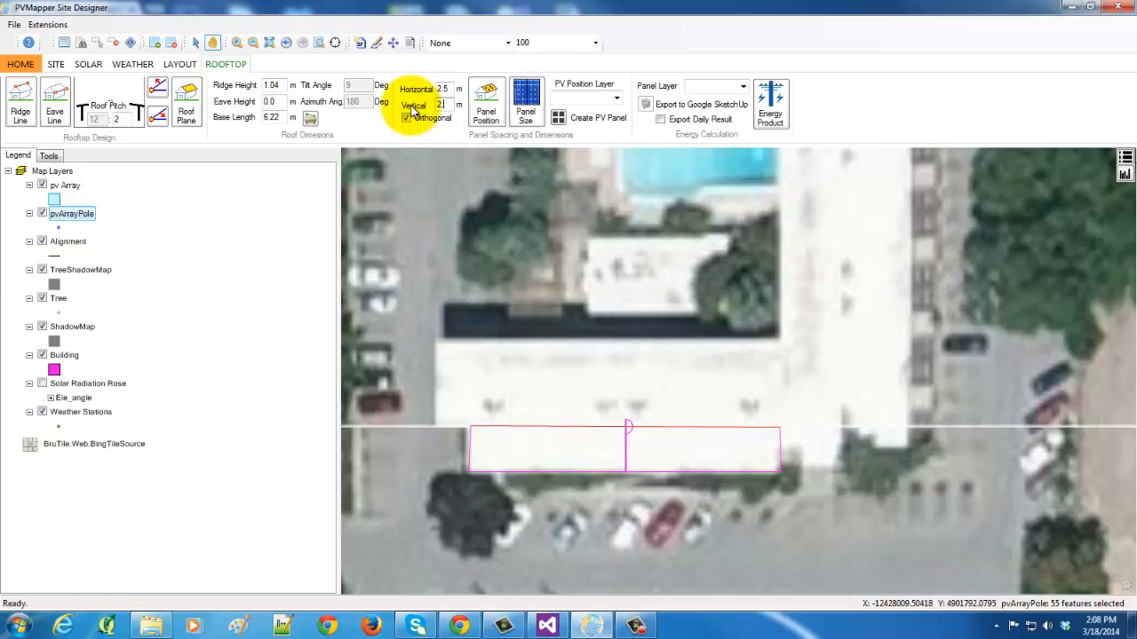
drag(450, 89, 414, 95)
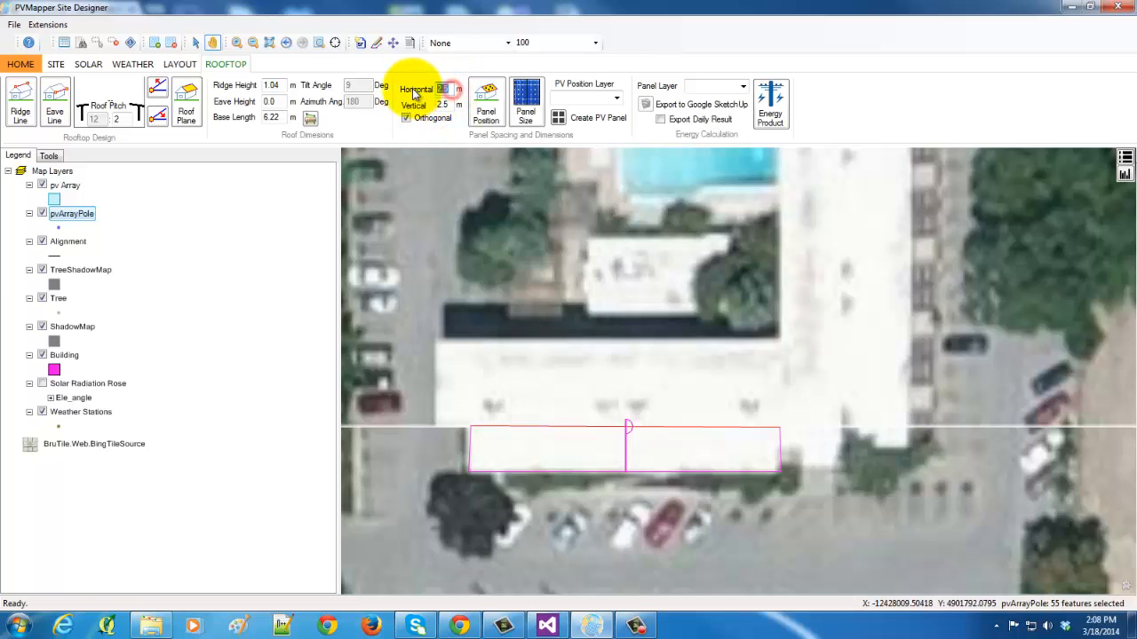
click(490, 109)
click(595, 321)
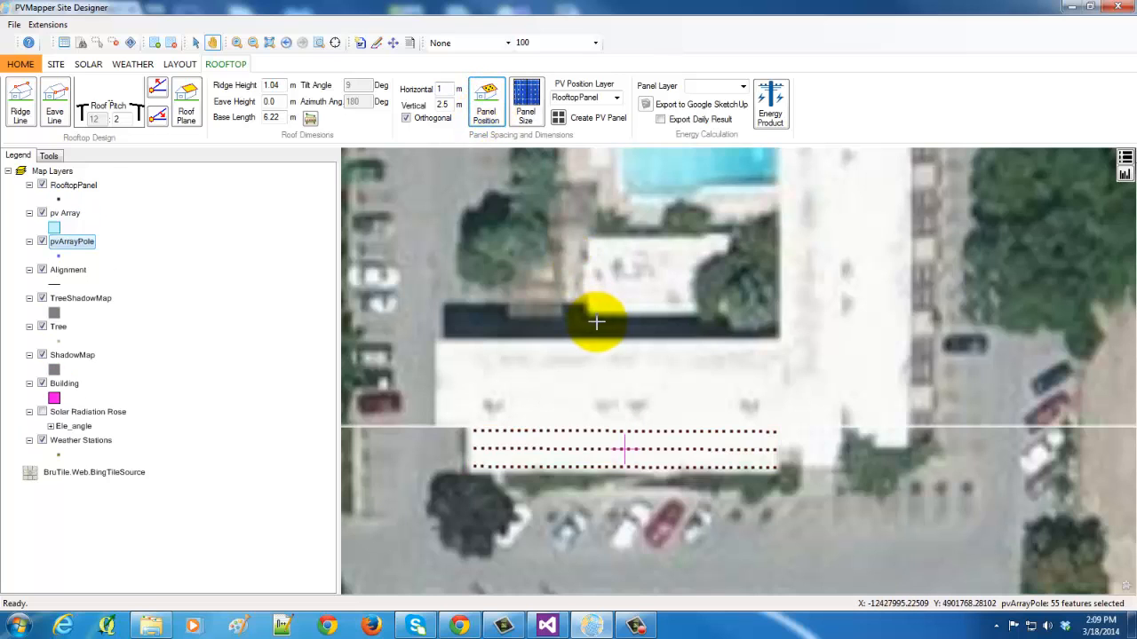
Choose the 1956X992 mm panel size and apply it to all rooftop panel positions
click(527, 120)
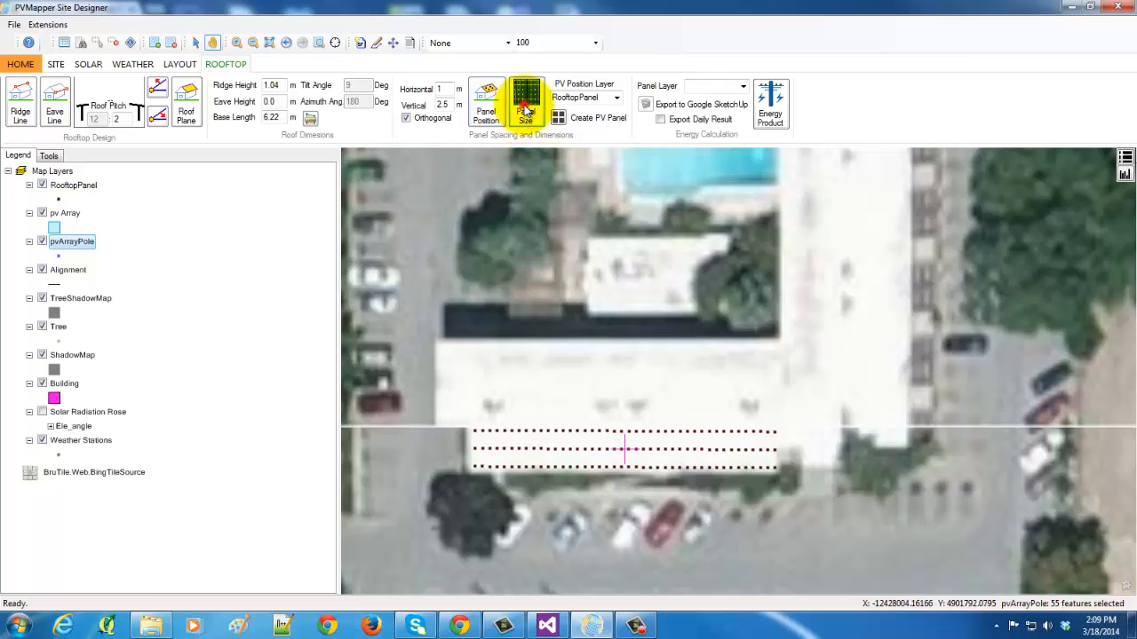
click(259, 156)
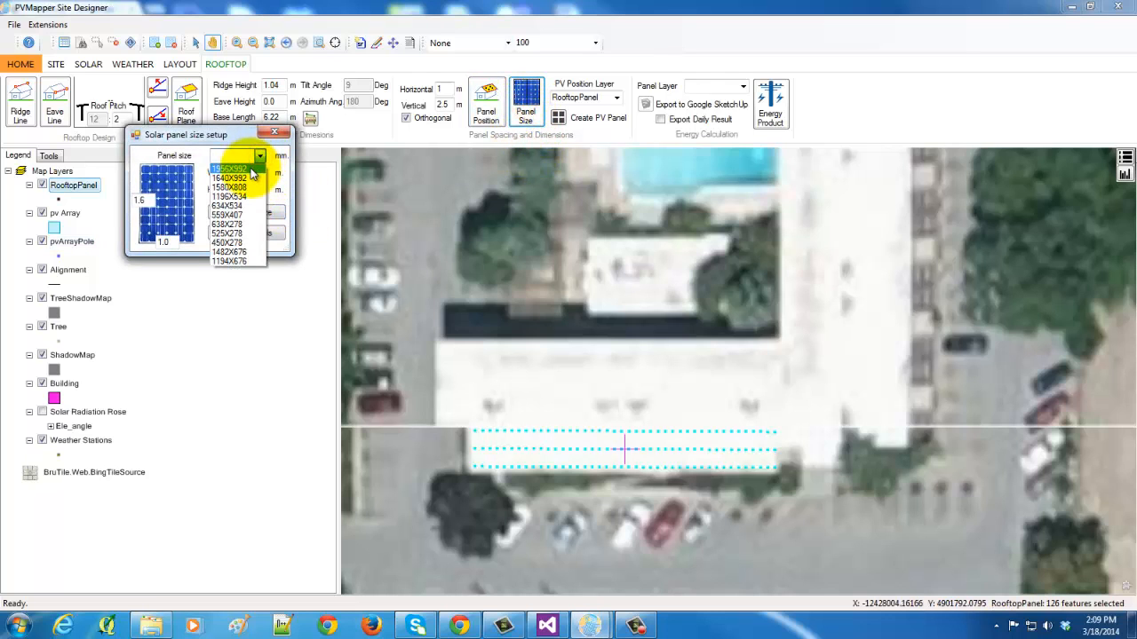
click(233, 168)
click(257, 234)
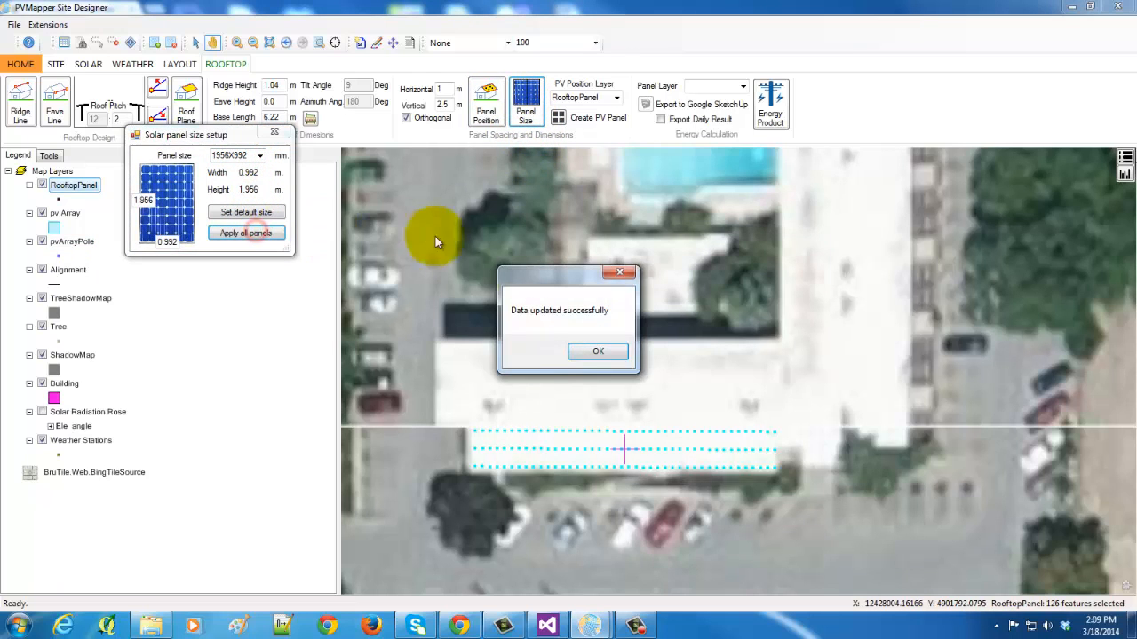
click(598, 352)
Create the PV panels on the RooftopPanel positions and calculate the energy production of the pvArray layer
click(560, 117)
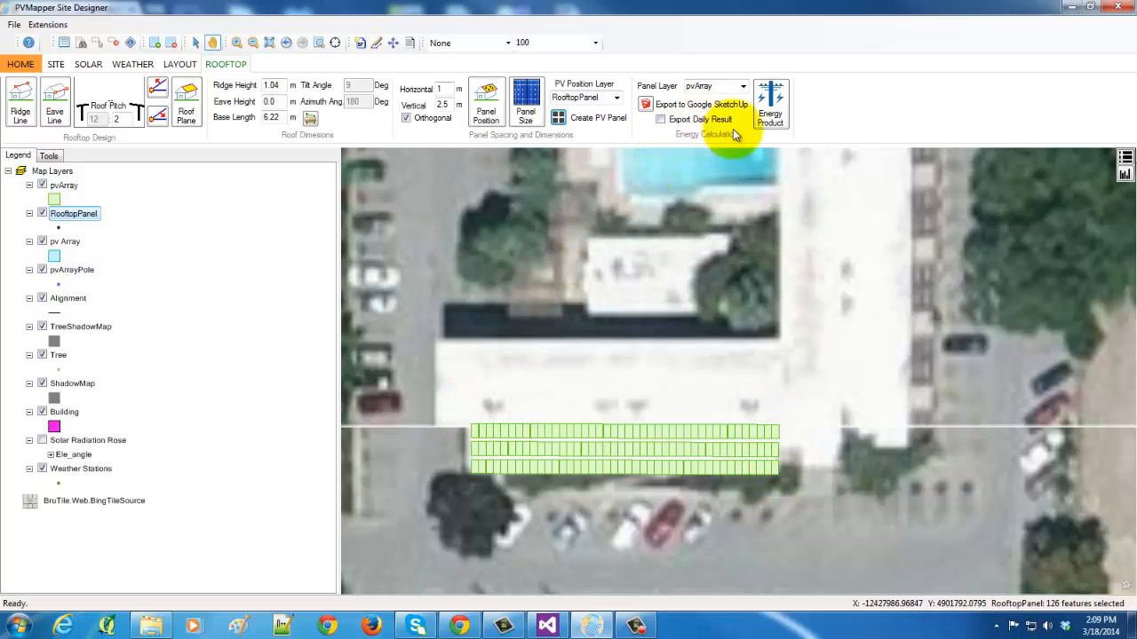
click(770, 102)
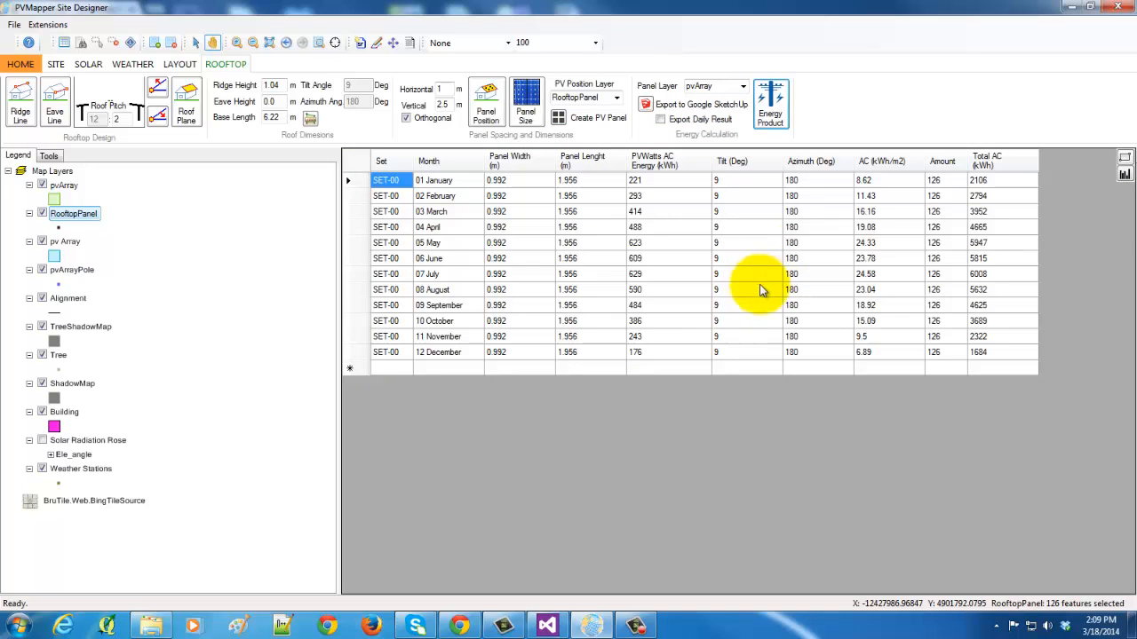